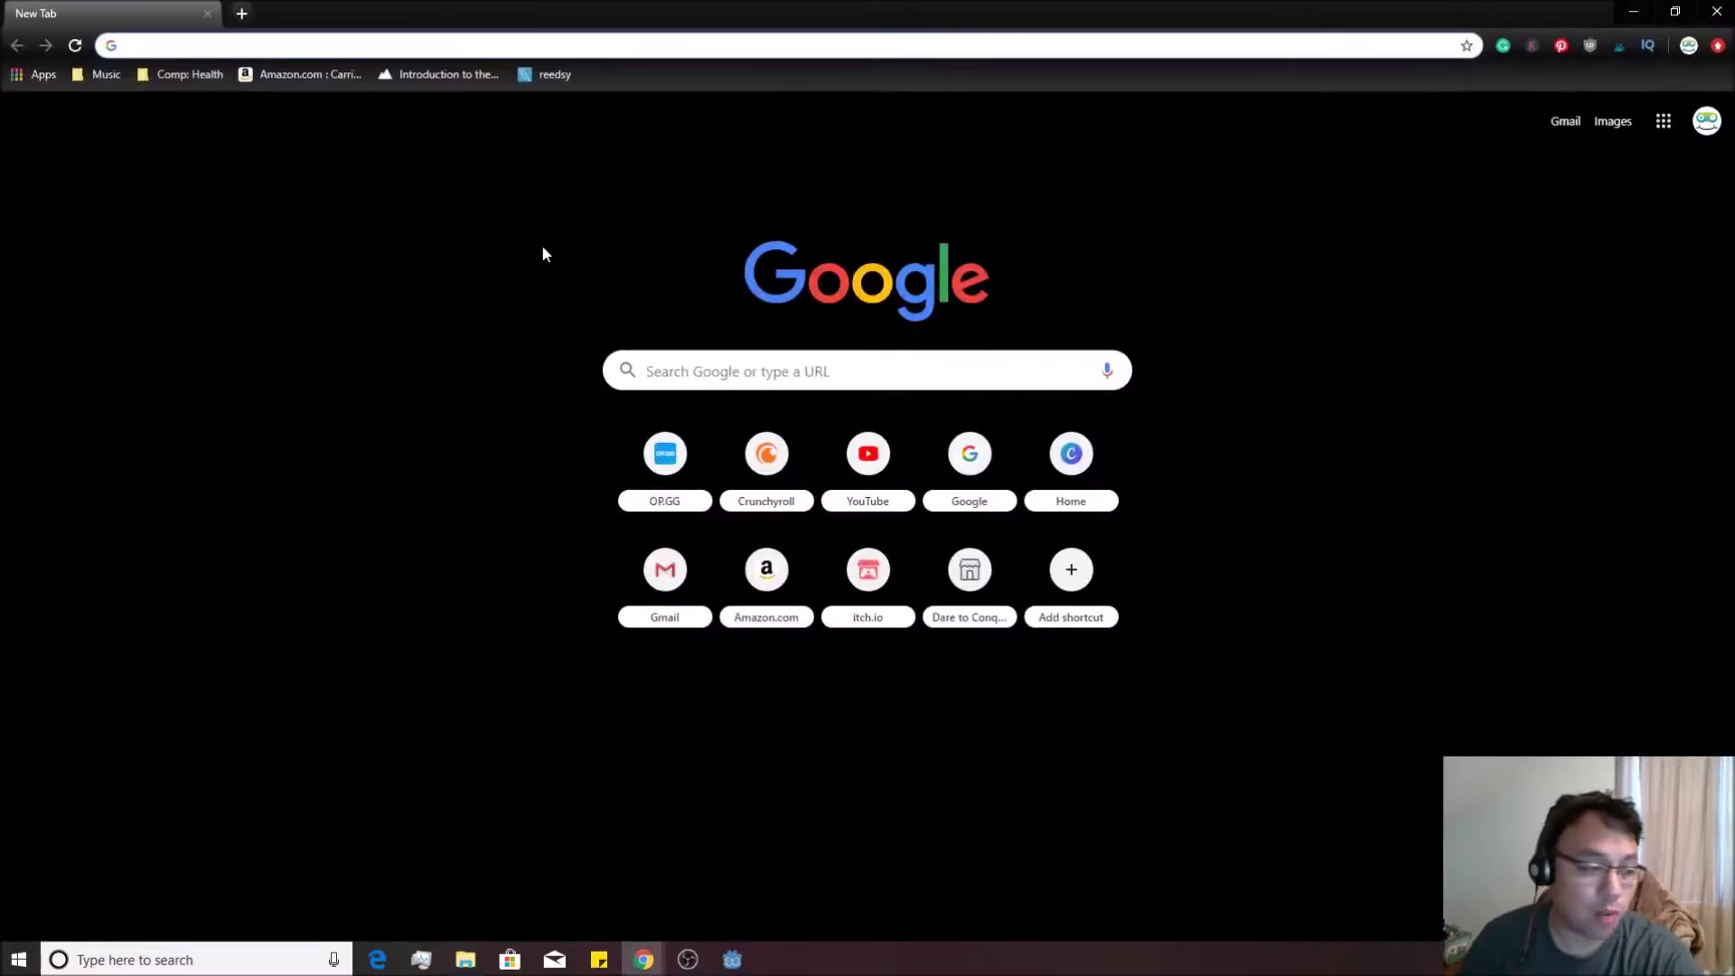
Search the web for "godot" and open the download page of the official Godot Engine website
{"action": "type", "text": "godot"}
{"action": "key", "text": "Return"}
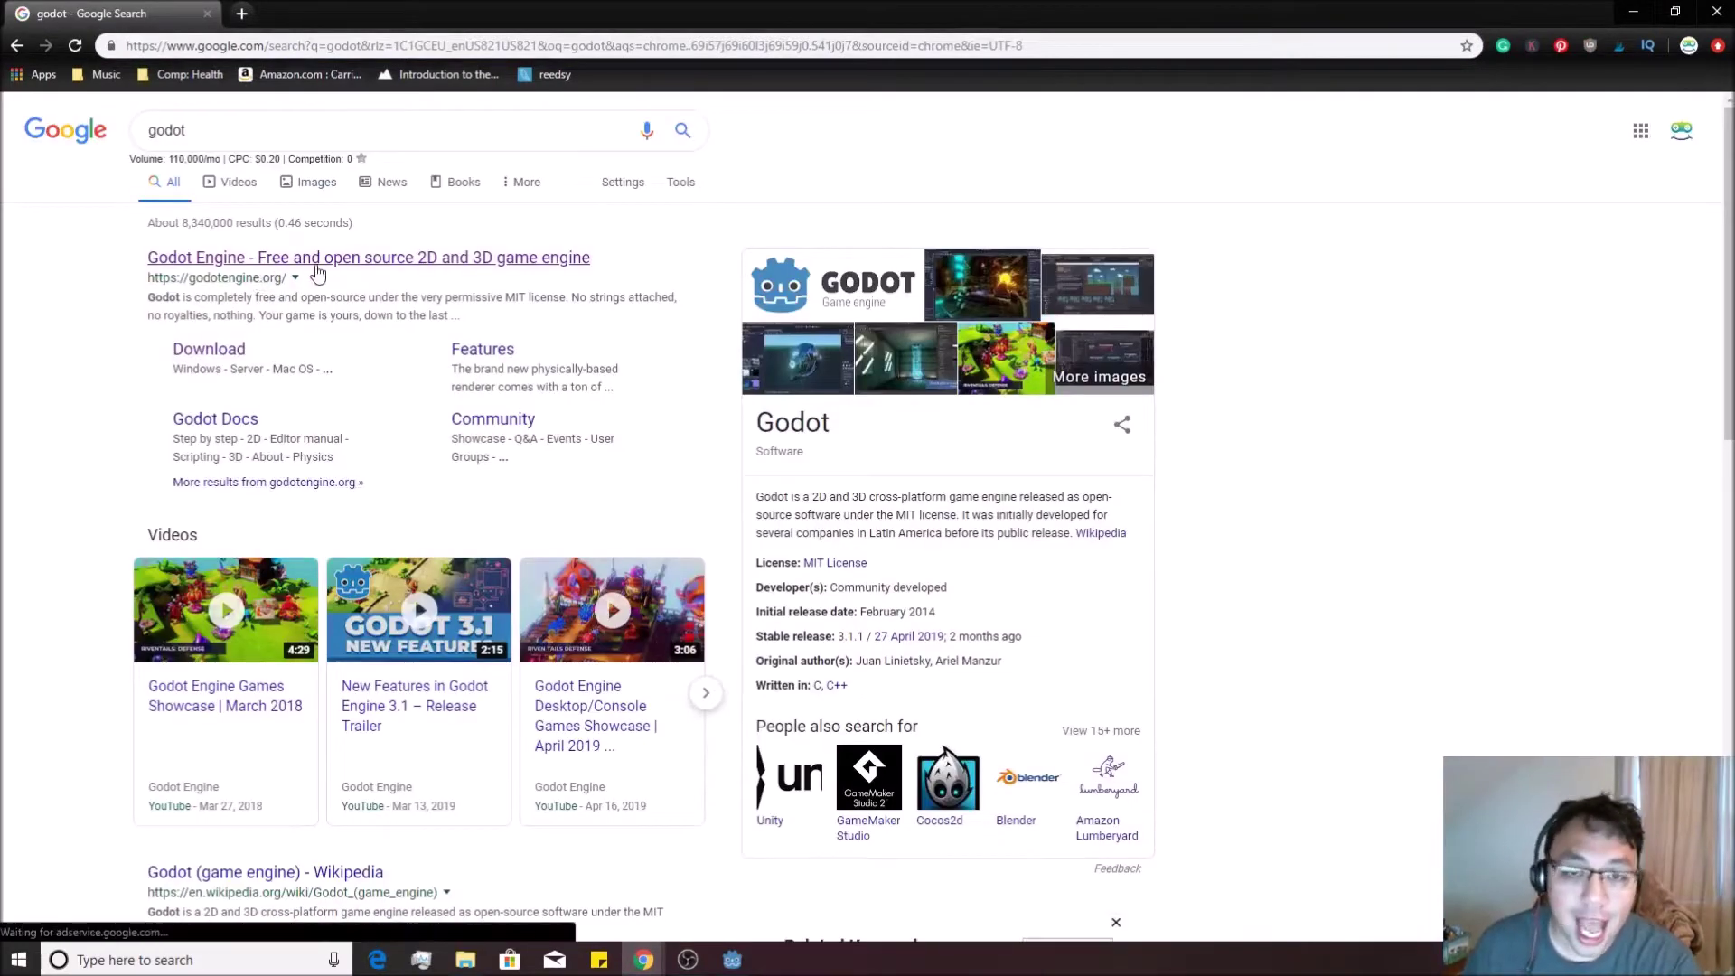
{"action": "left_click", "coordinate": [284, 272]}
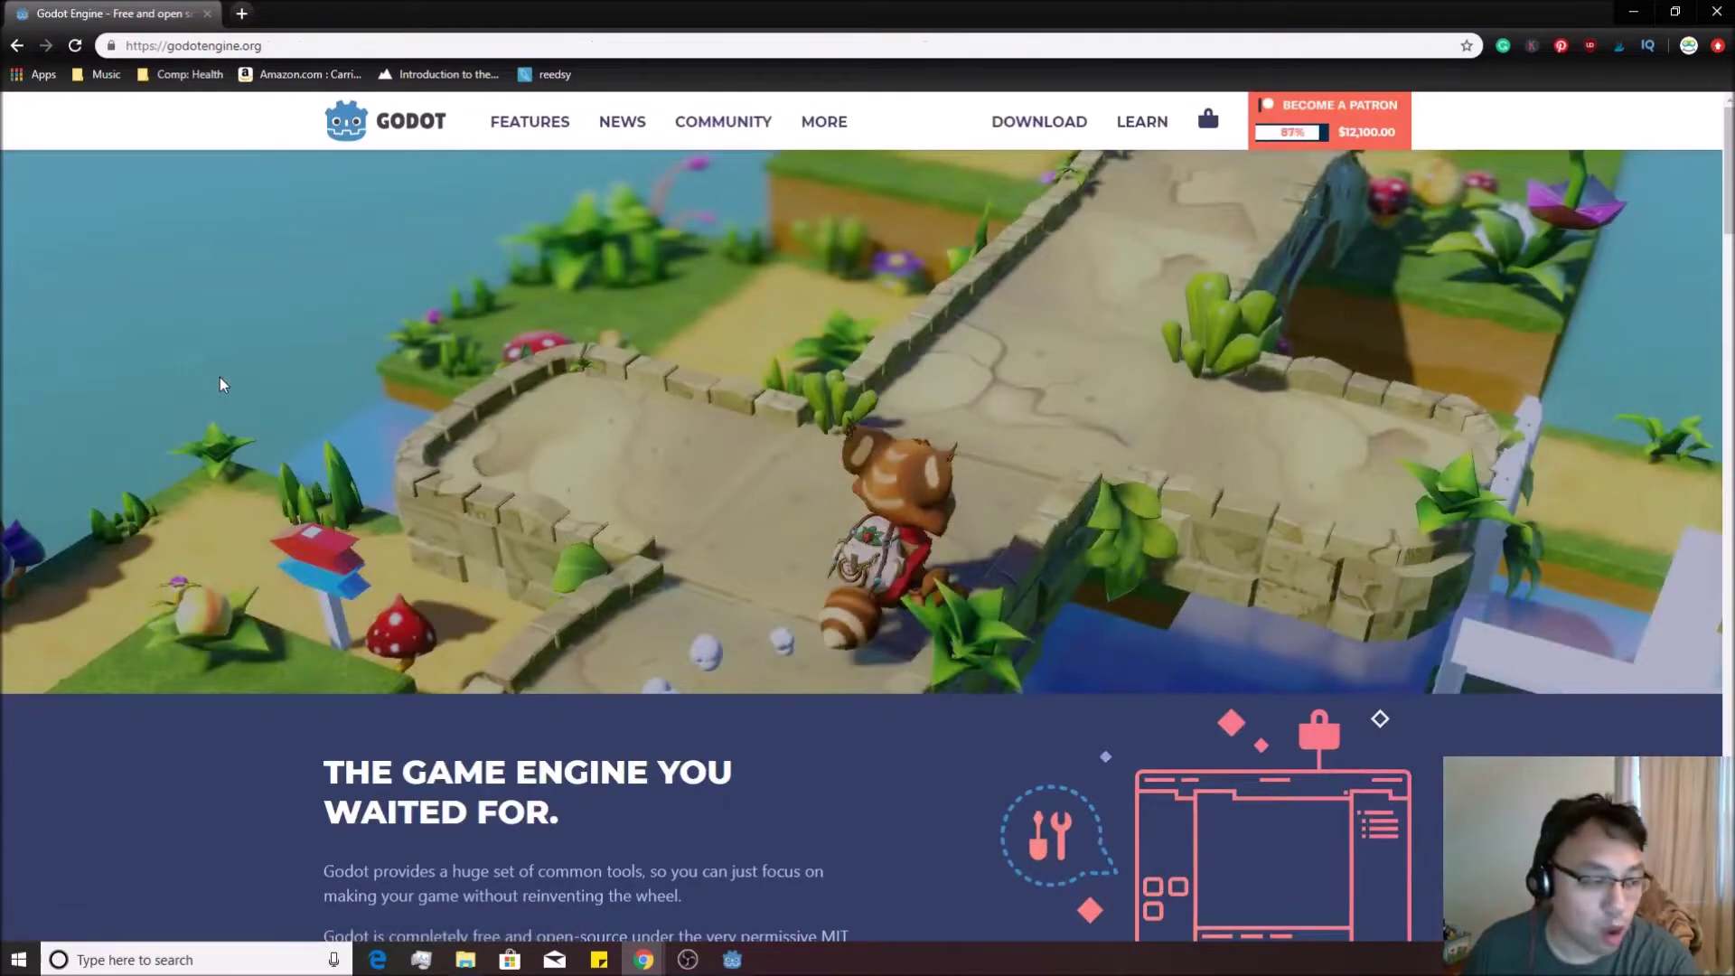
{"action": "scroll", "coordinate": [876, 499], "scroll_direction": "down", "scroll_amount": 5}
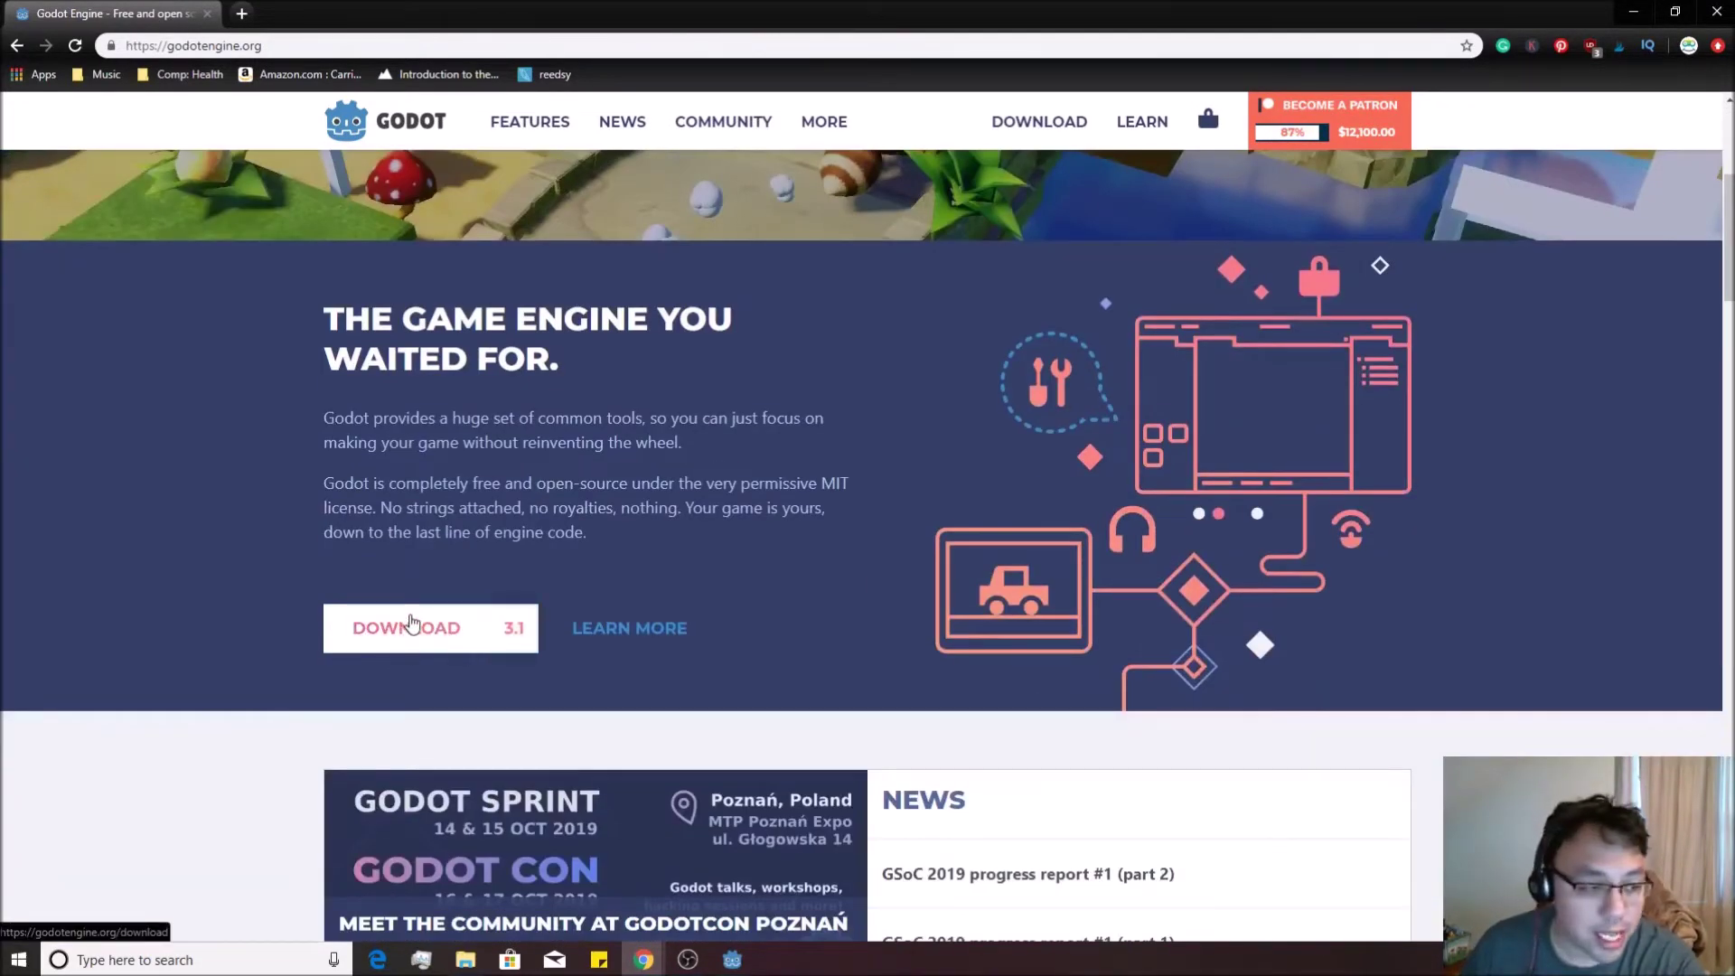
{"action": "left_click", "coordinate": [547, 674]}
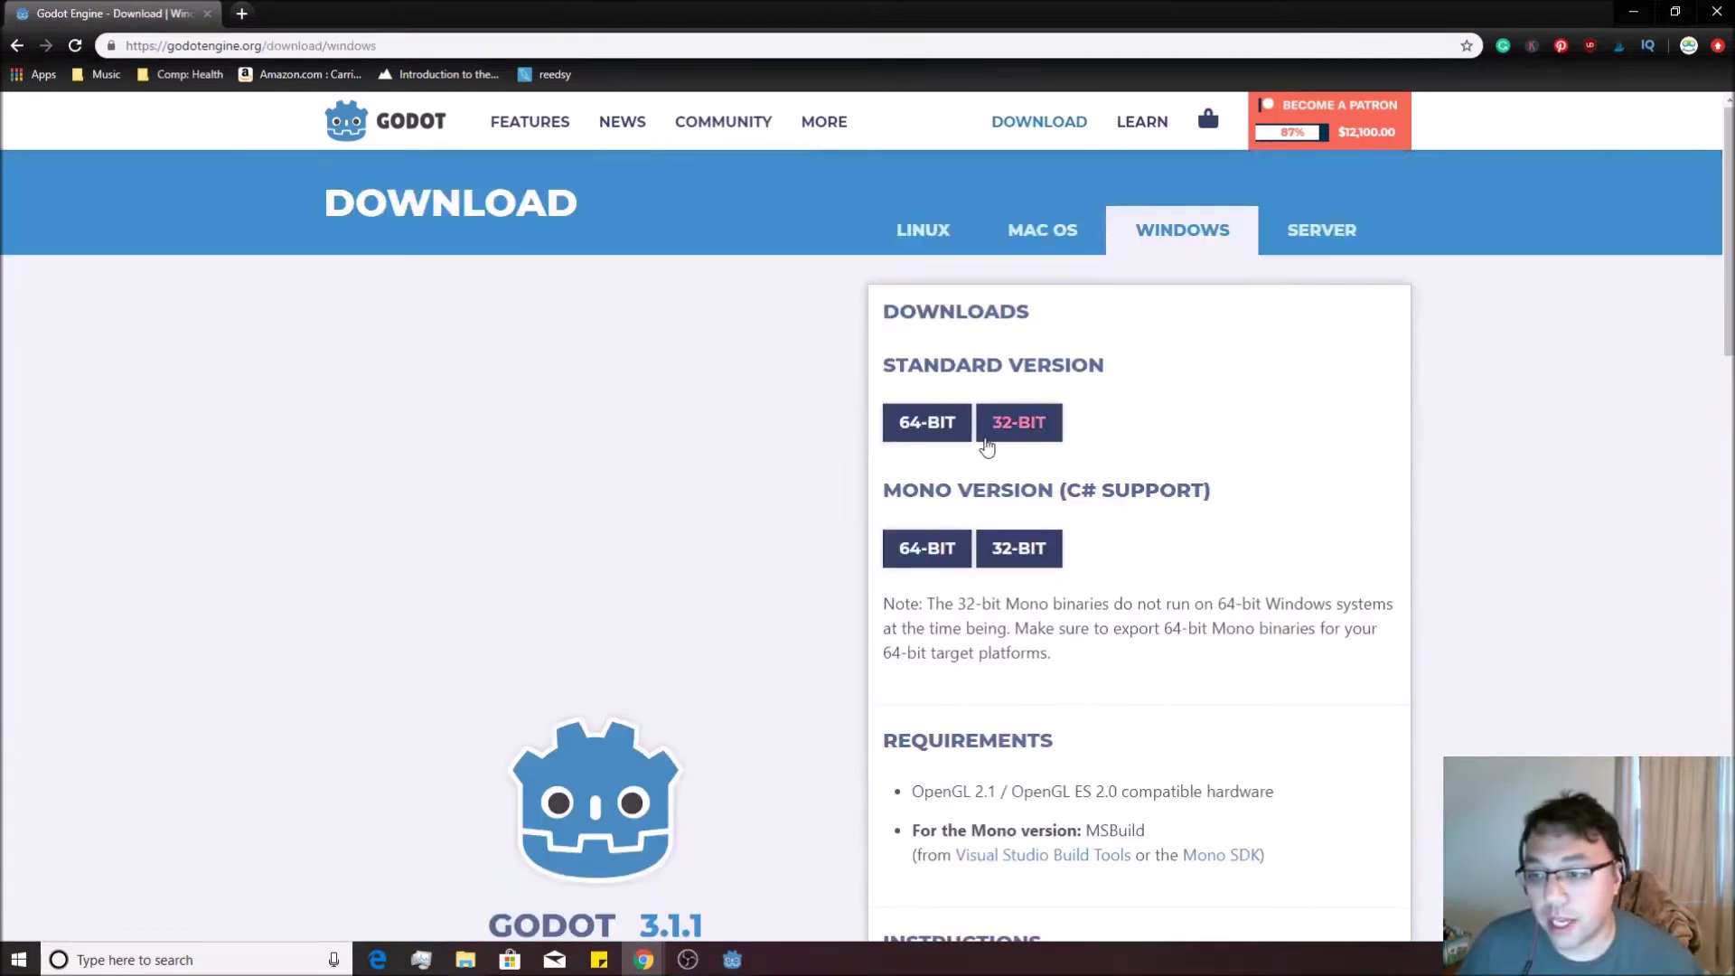
Examine the Windows download options, focusing on the Standard Version in 64-bit and 32-bit
{"action": "scroll", "coordinate": [1030, 425], "scroll_direction": "down", "scroll_amount": 1}
{"action": "scroll", "coordinate": [1030, 424], "scroll_direction": "up", "scroll_amount": 1}
{"action": "left_click_drag", "start_coordinate": [884, 366], "coordinate": [1073, 398]}
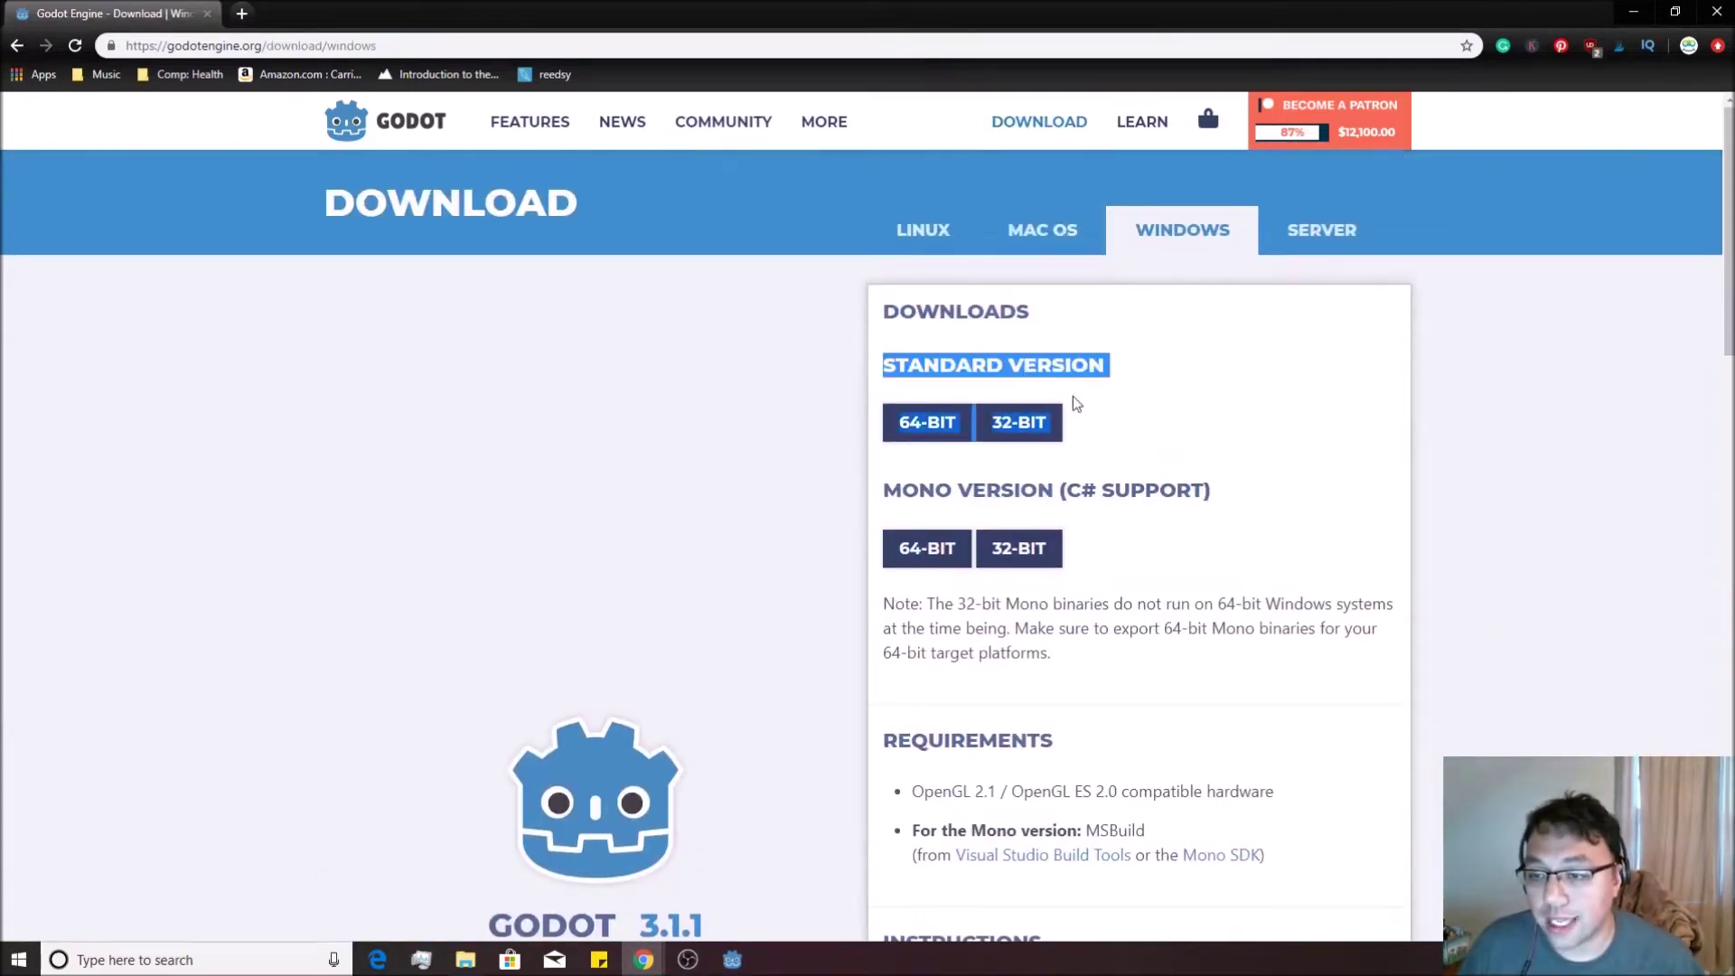
{"action": "left_click", "coordinate": [1123, 395]}
{"action": "left_click", "coordinate": [927, 422]}
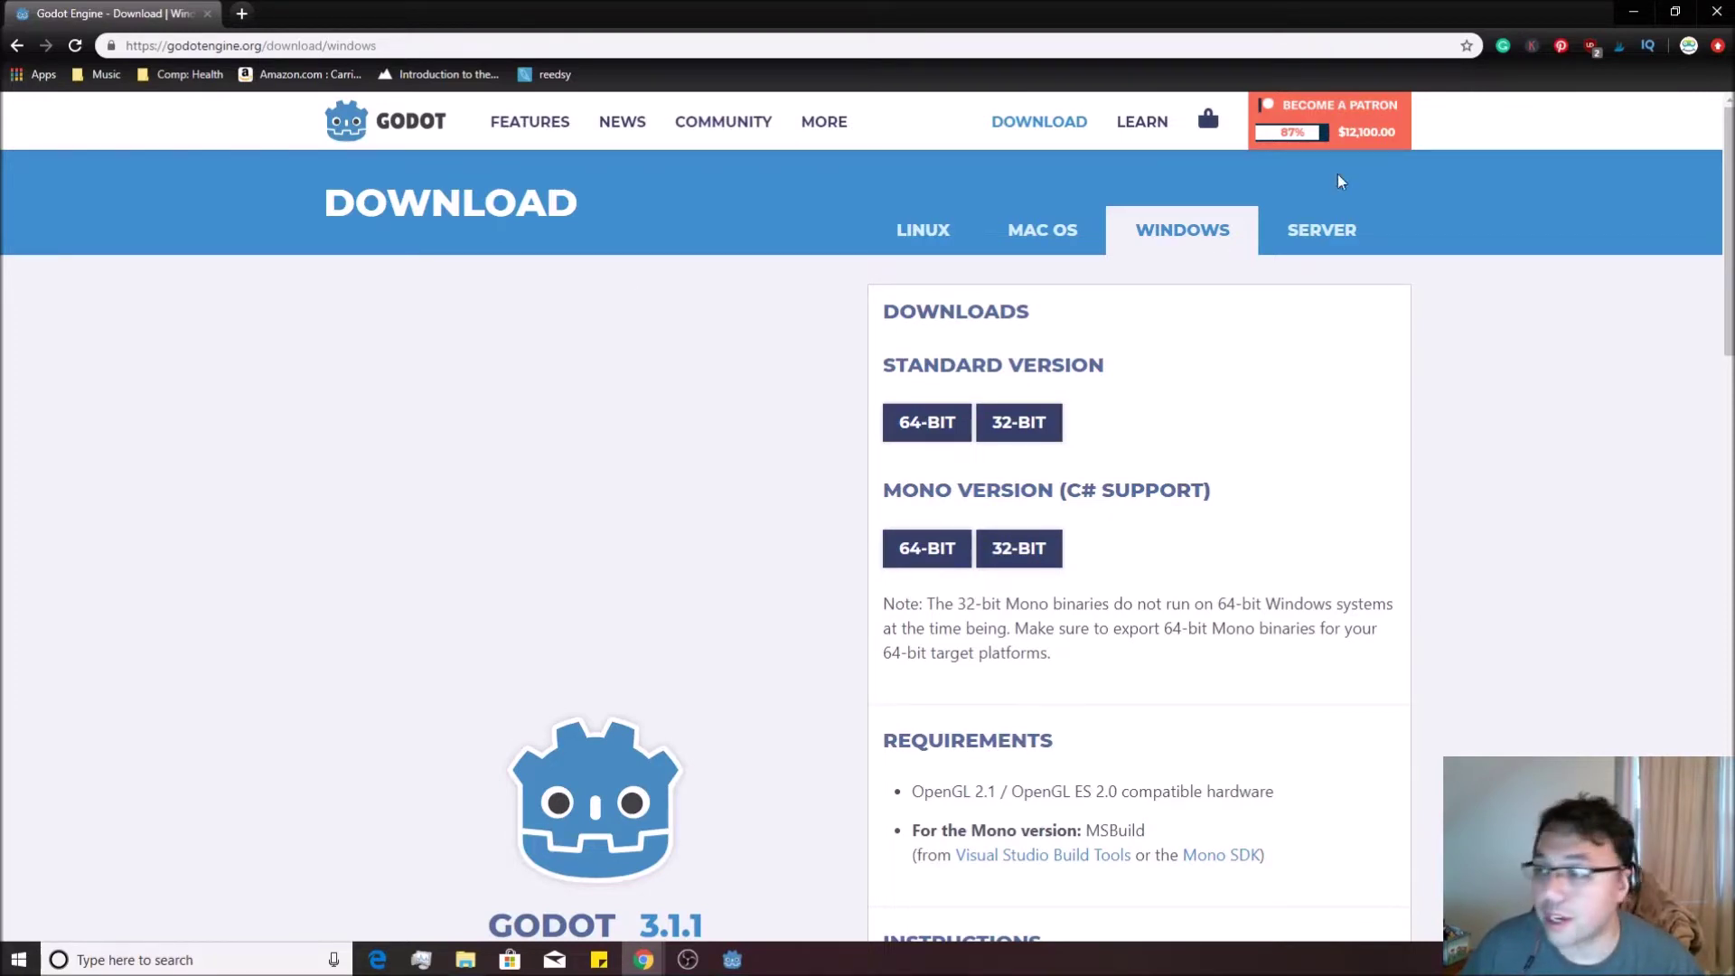
Switch to the Godot Project Manager and create a project named YoutubeTutorial in its own new folder
{"action": "left_click", "coordinate": [1635, 13]}
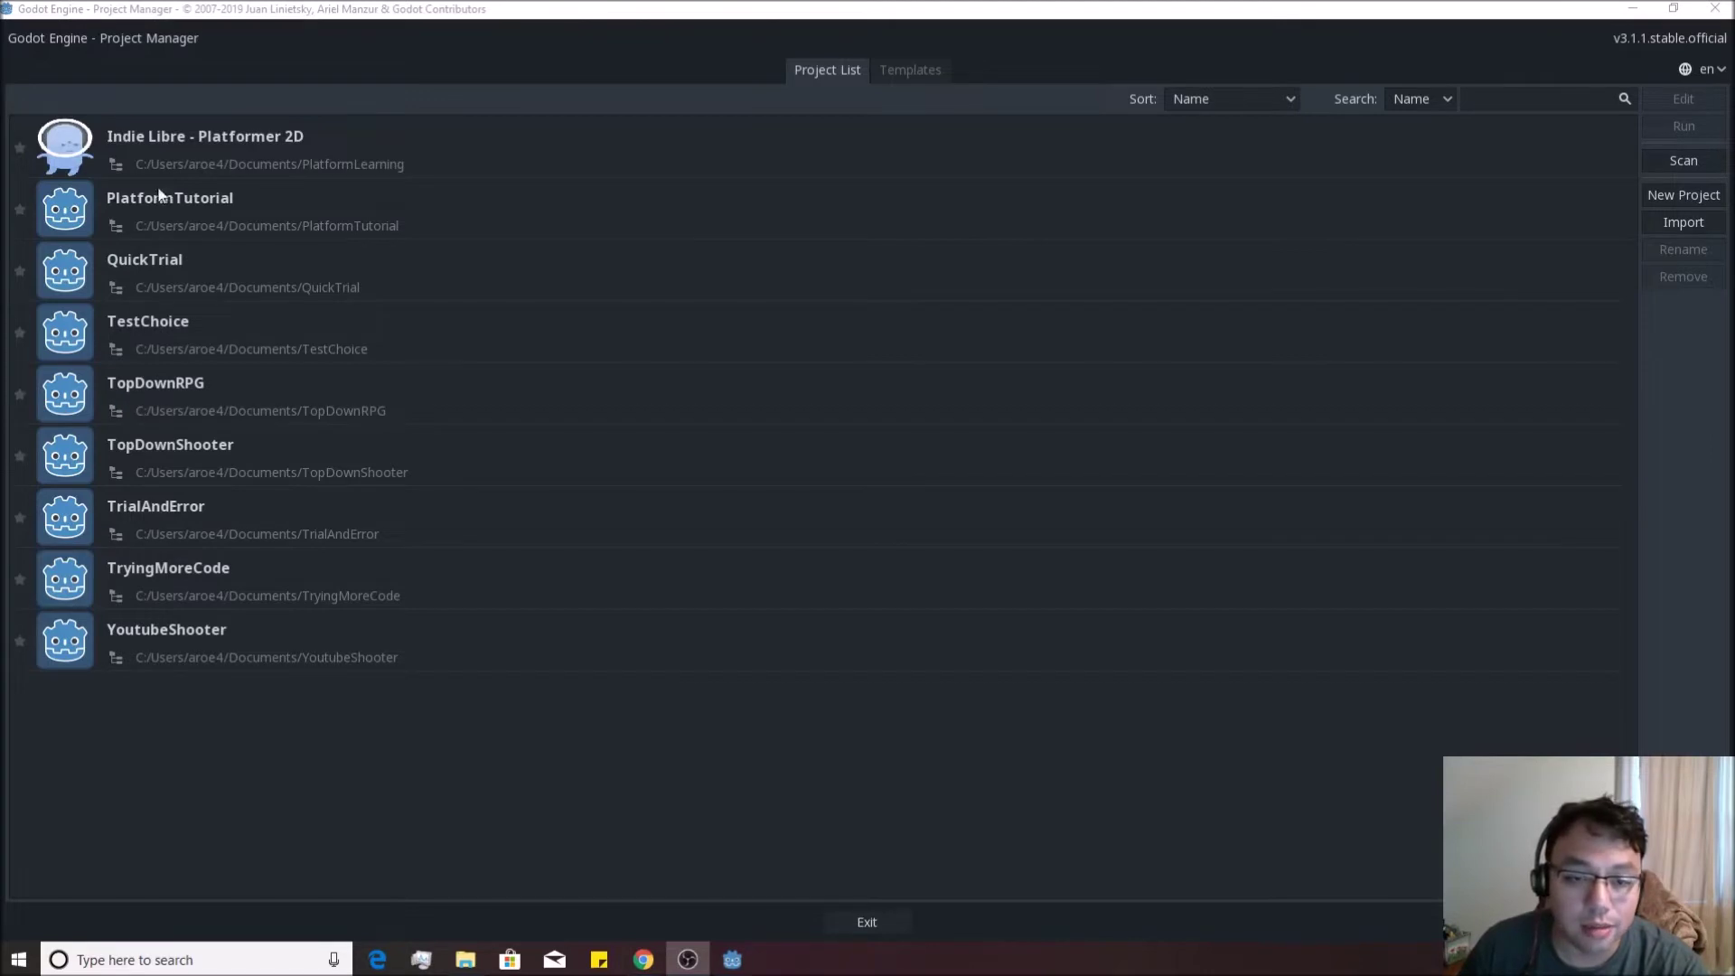
{"action": "left_click", "coordinate": [1688, 197]}
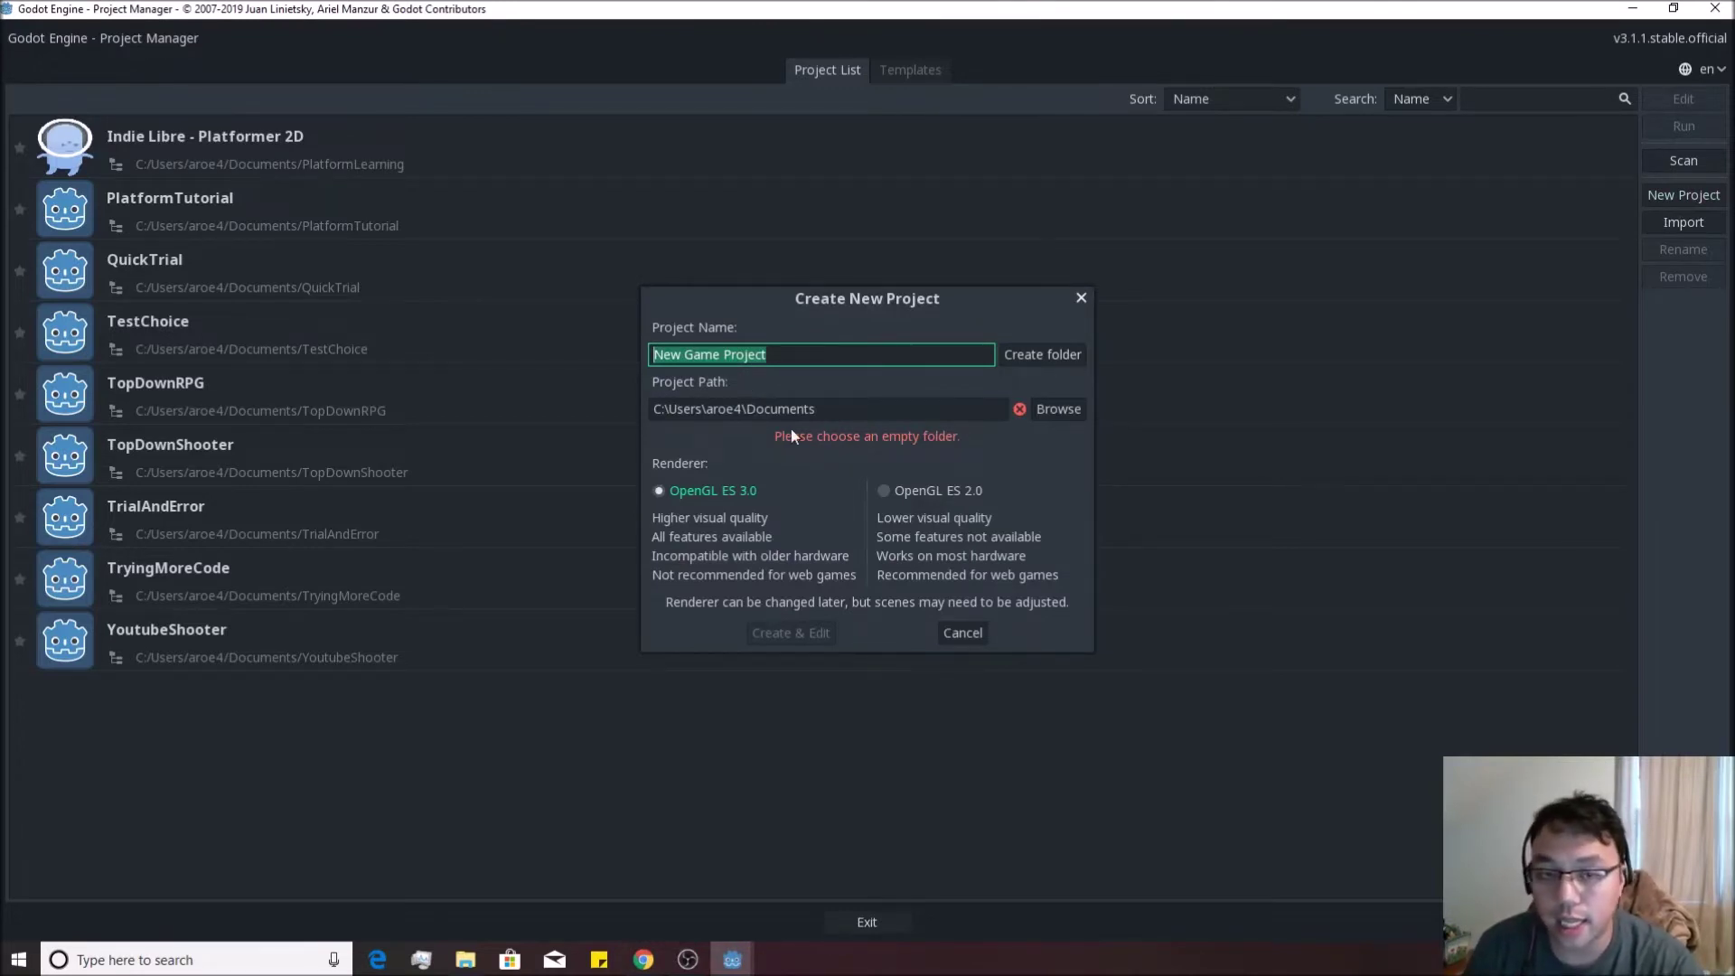
{"action": "type", "text": "YoutubeTutorial"}
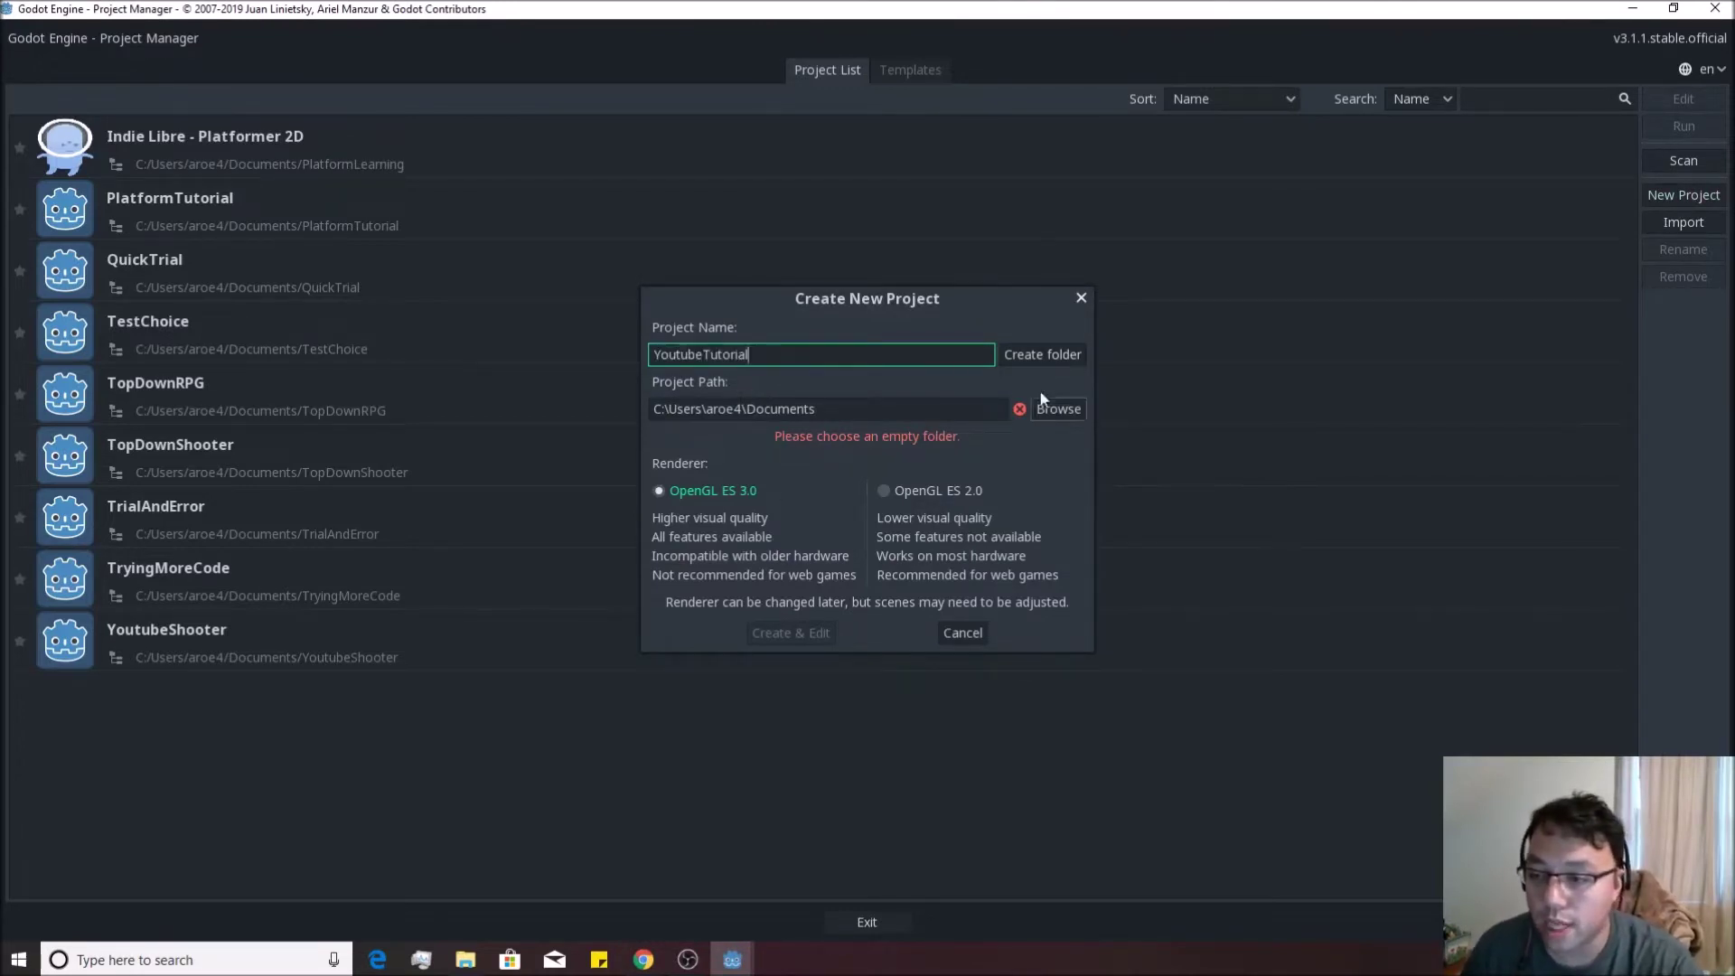
{"action": "left_click", "coordinate": [1034, 354]}
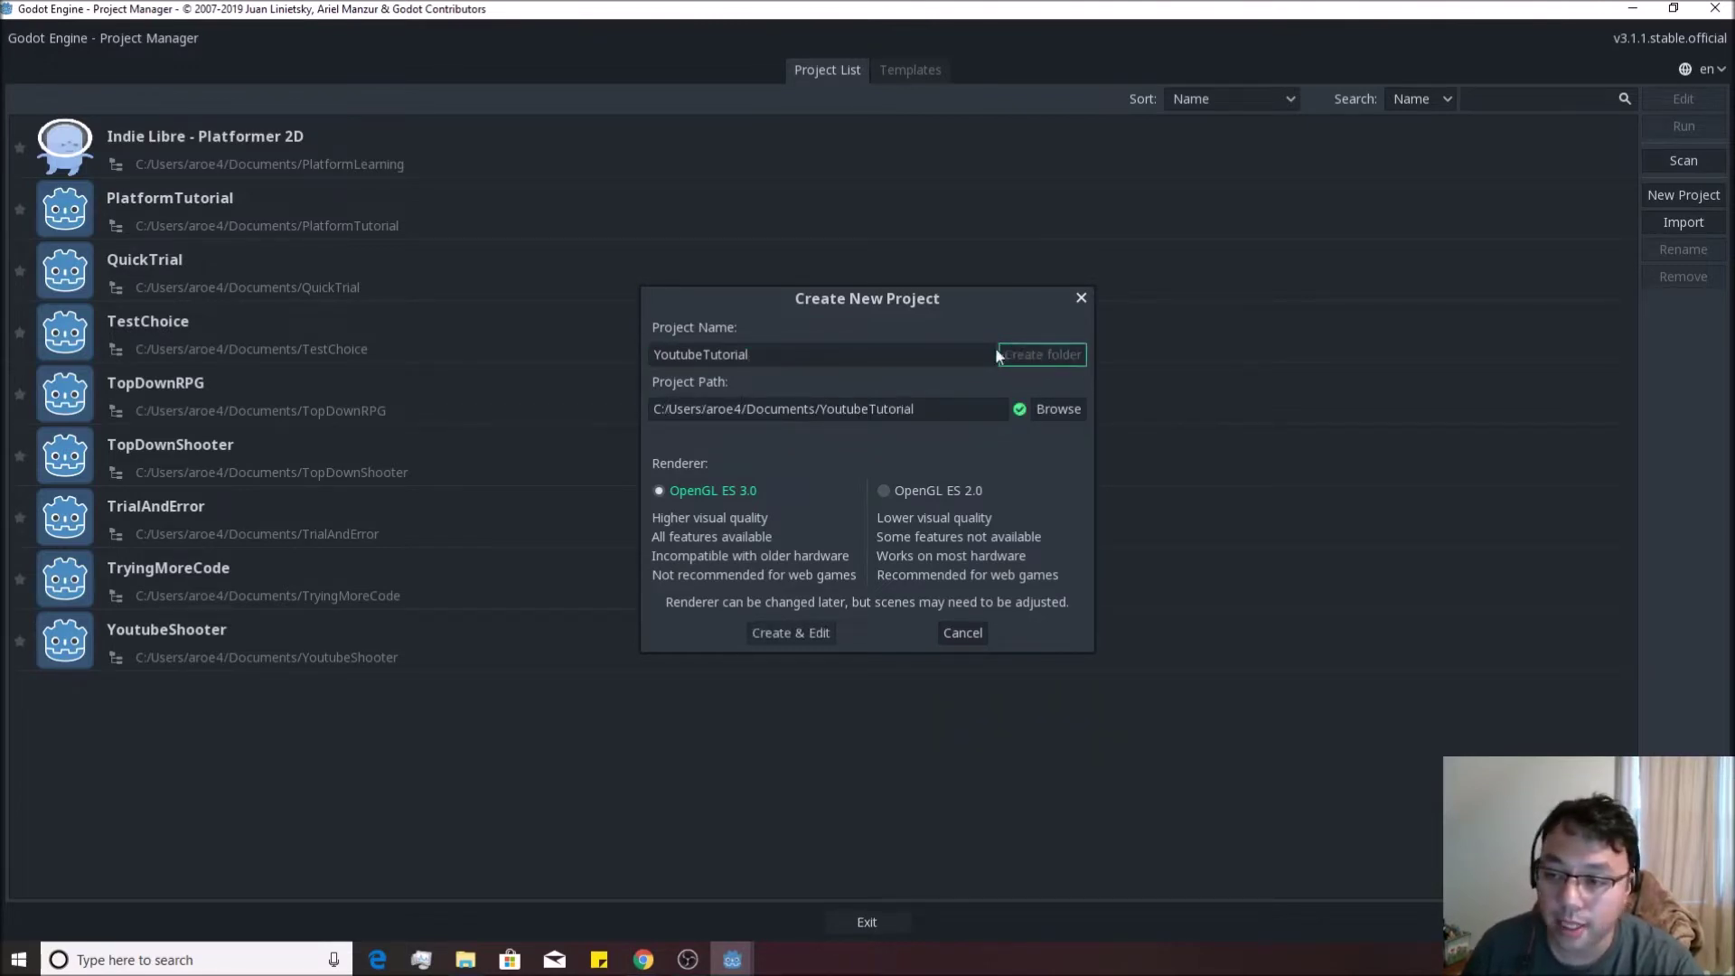
{"action": "left_click", "coordinate": [788, 632]}
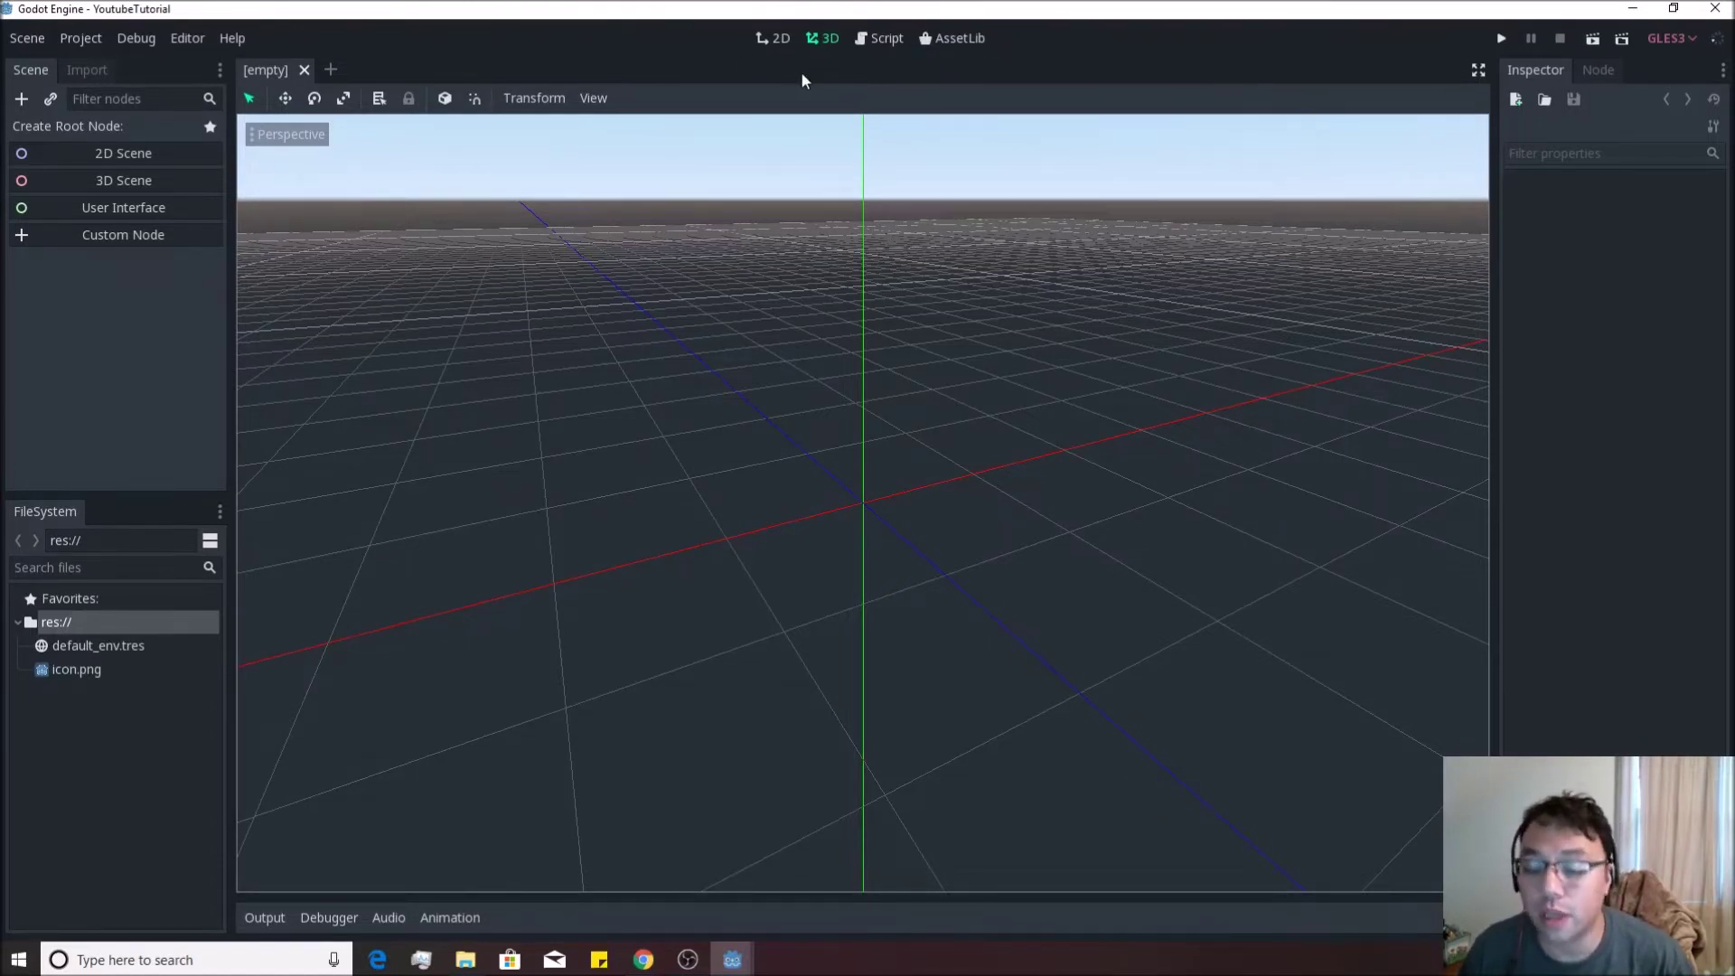
Look through the 2D, 3D, Script and AssetLib workspaces of the editor, returning to 2D
{"action": "left_click", "coordinate": [777, 38]}
{"action": "left_click", "coordinate": [826, 37]}
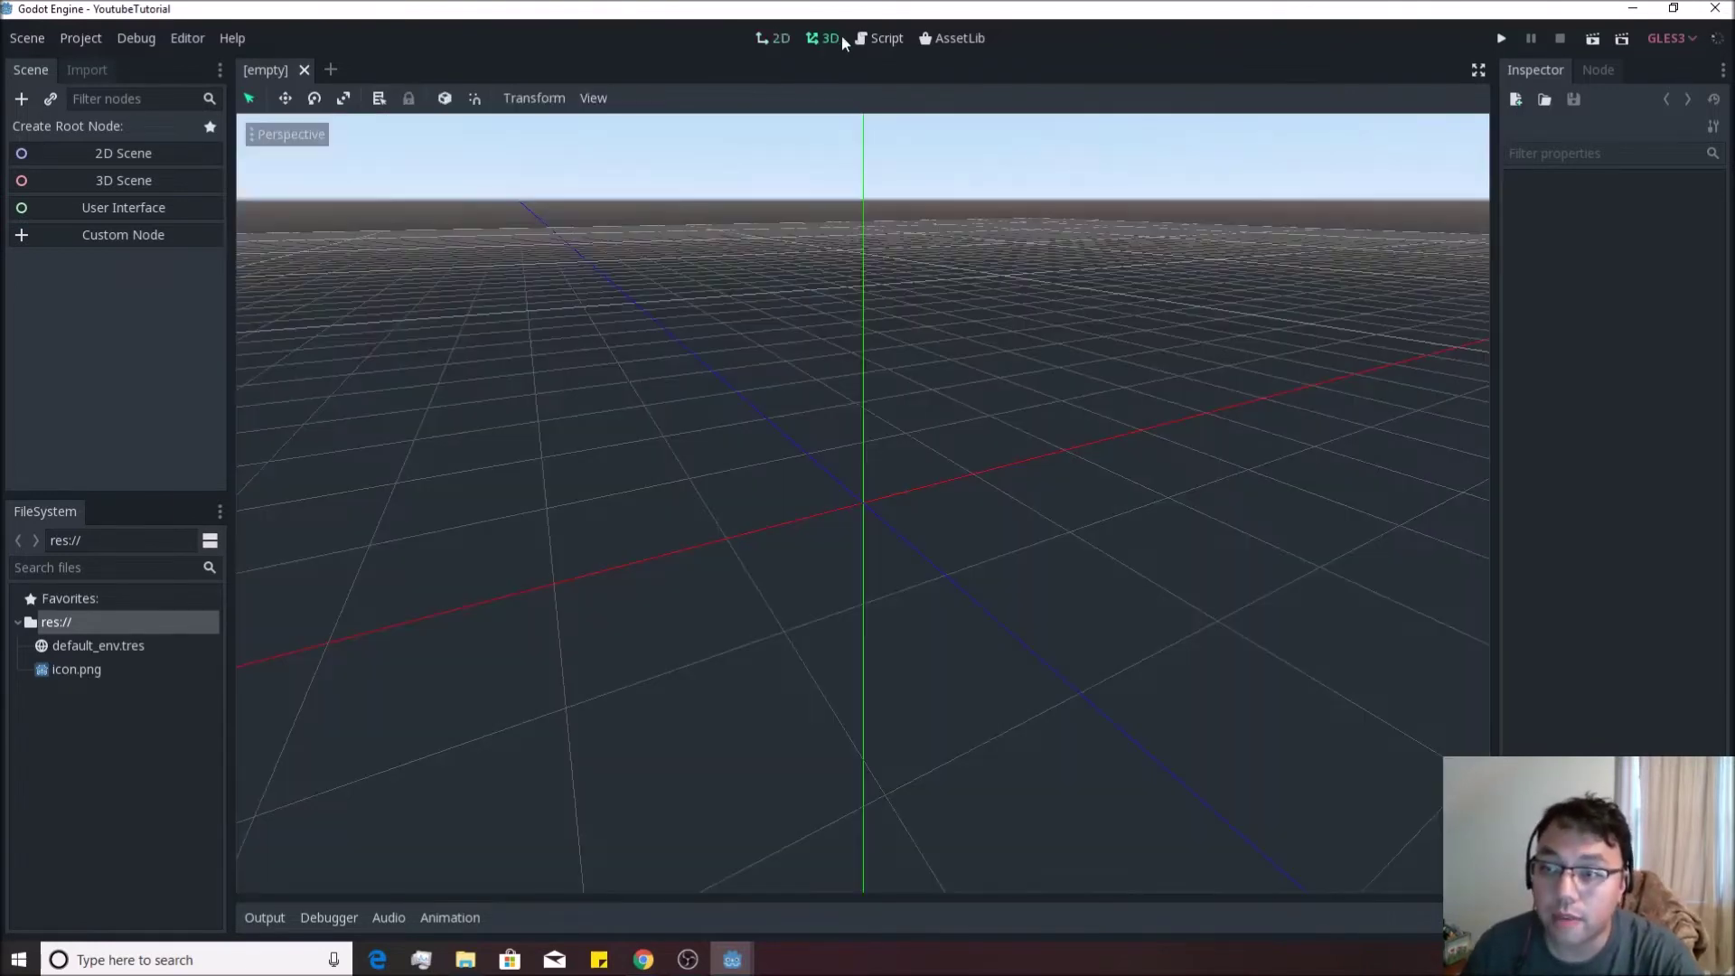
{"action": "left_click", "coordinate": [881, 38]}
{"action": "left_click", "coordinate": [954, 38]}
{"action": "left_click", "coordinate": [772, 38]}
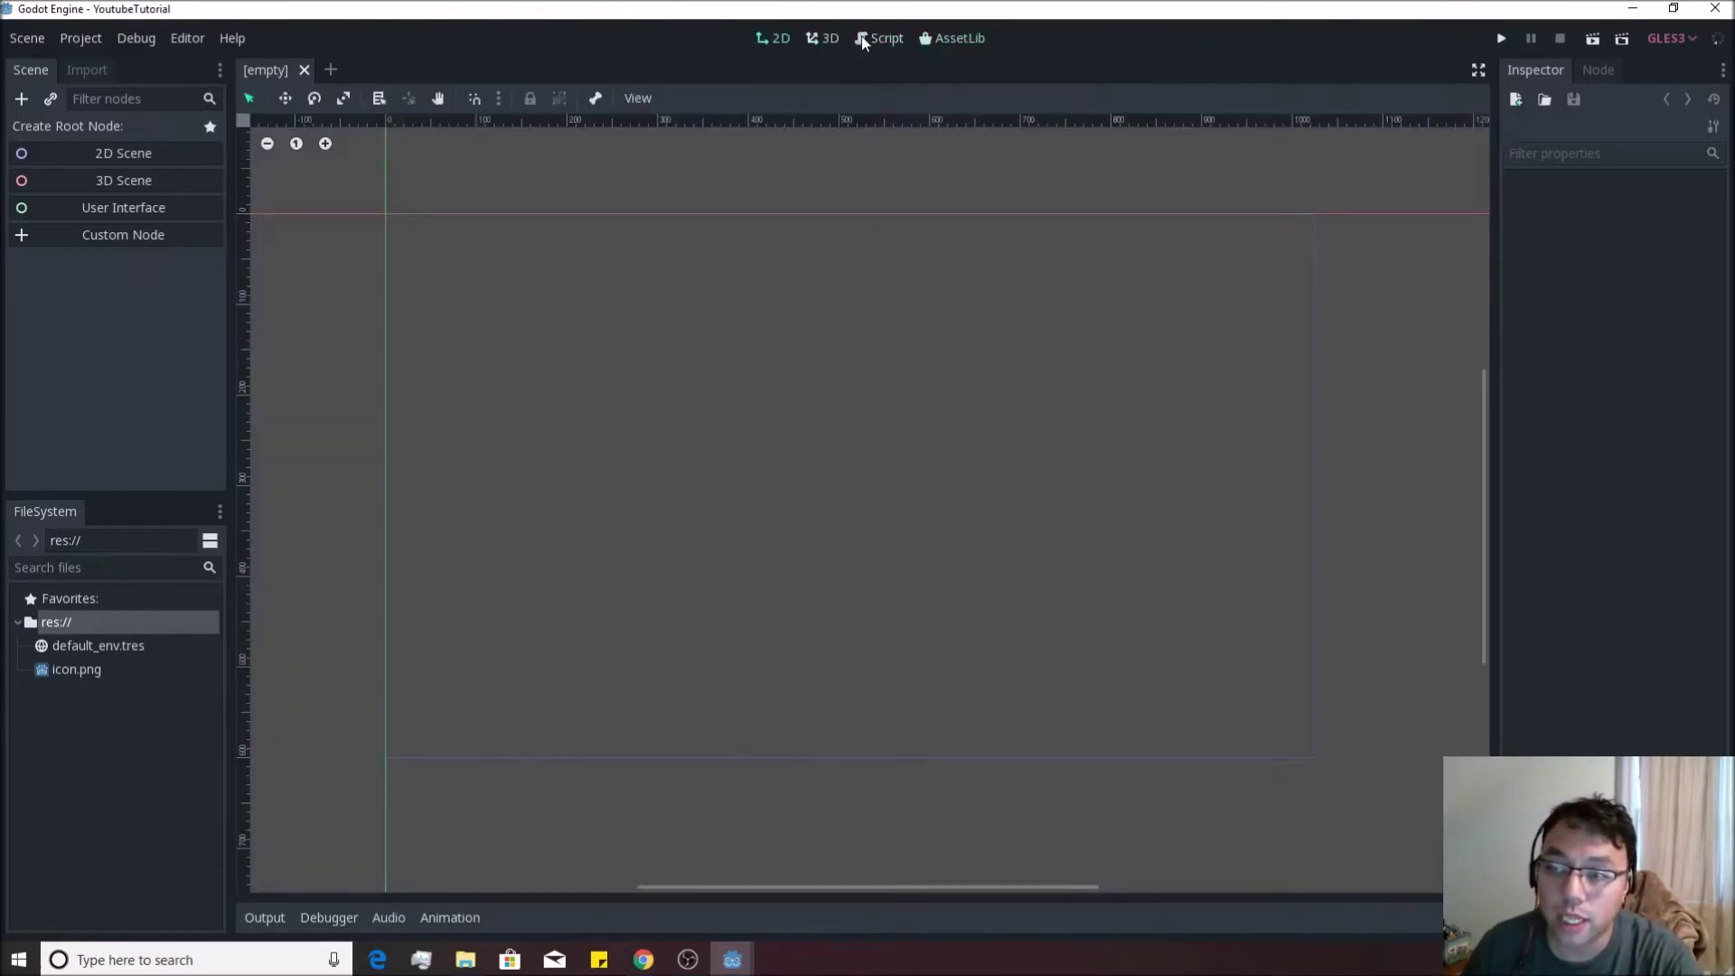
{"action": "left_click", "coordinate": [863, 40]}
{"action": "left_click", "coordinate": [776, 39]}
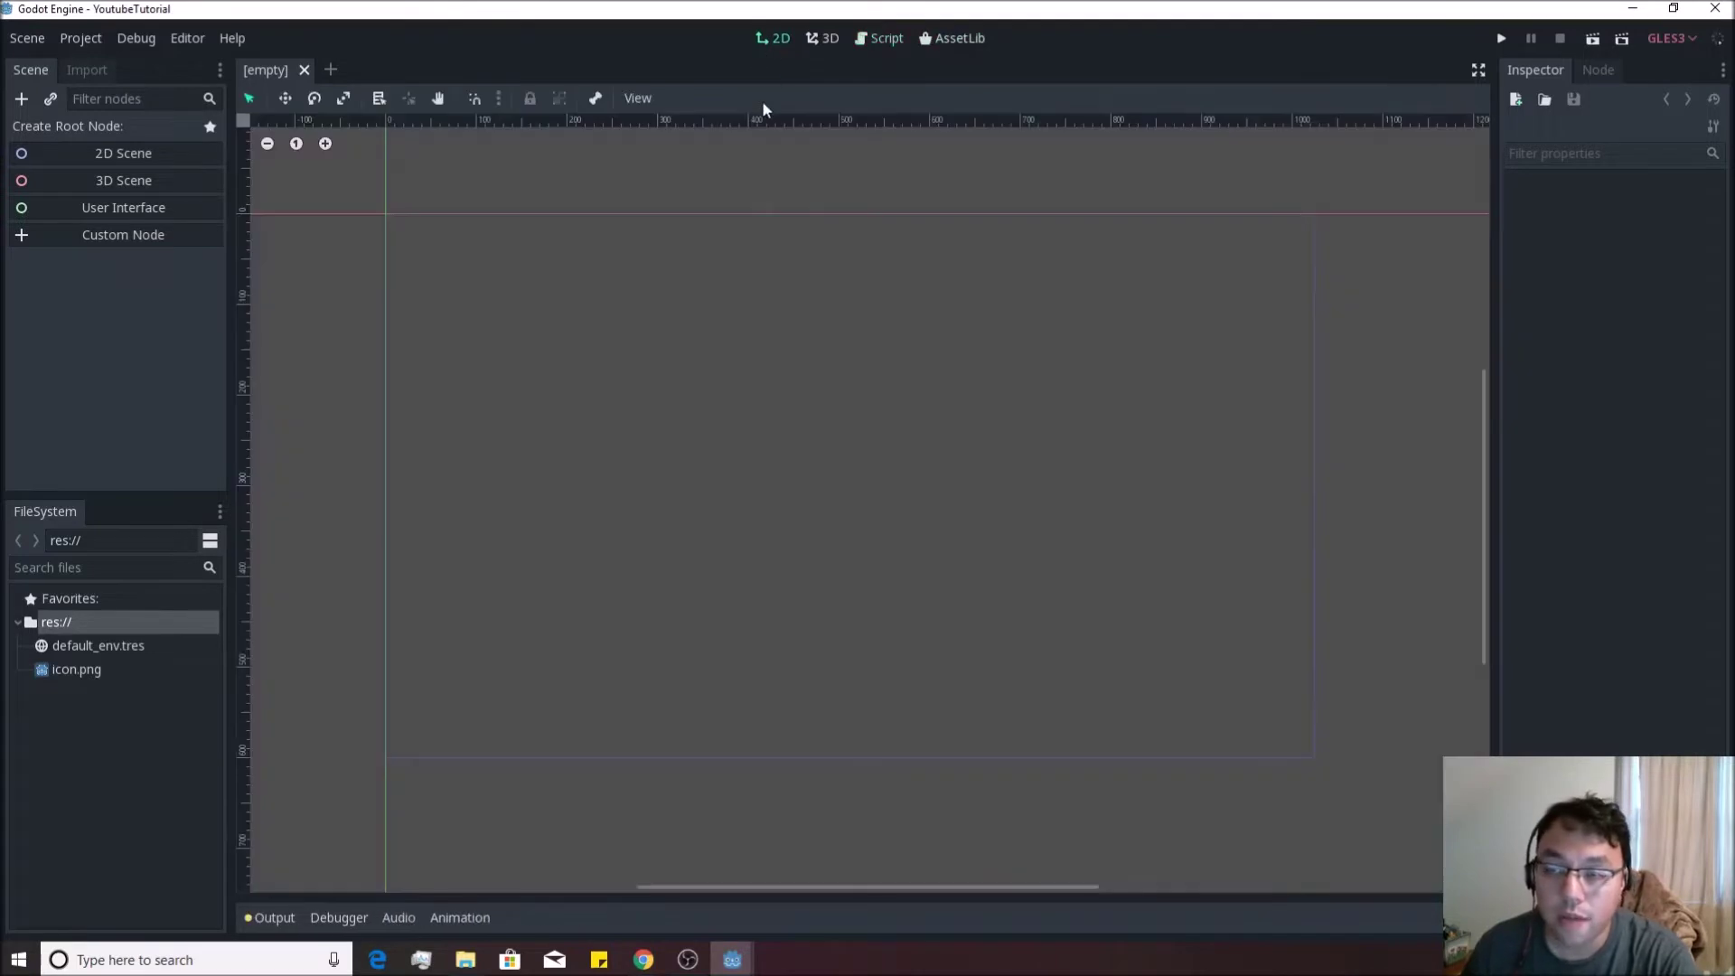
View the 3D and Script workspaces, then open the class help search and dismiss it
{"action": "key", "text": "ctrl+F2"}
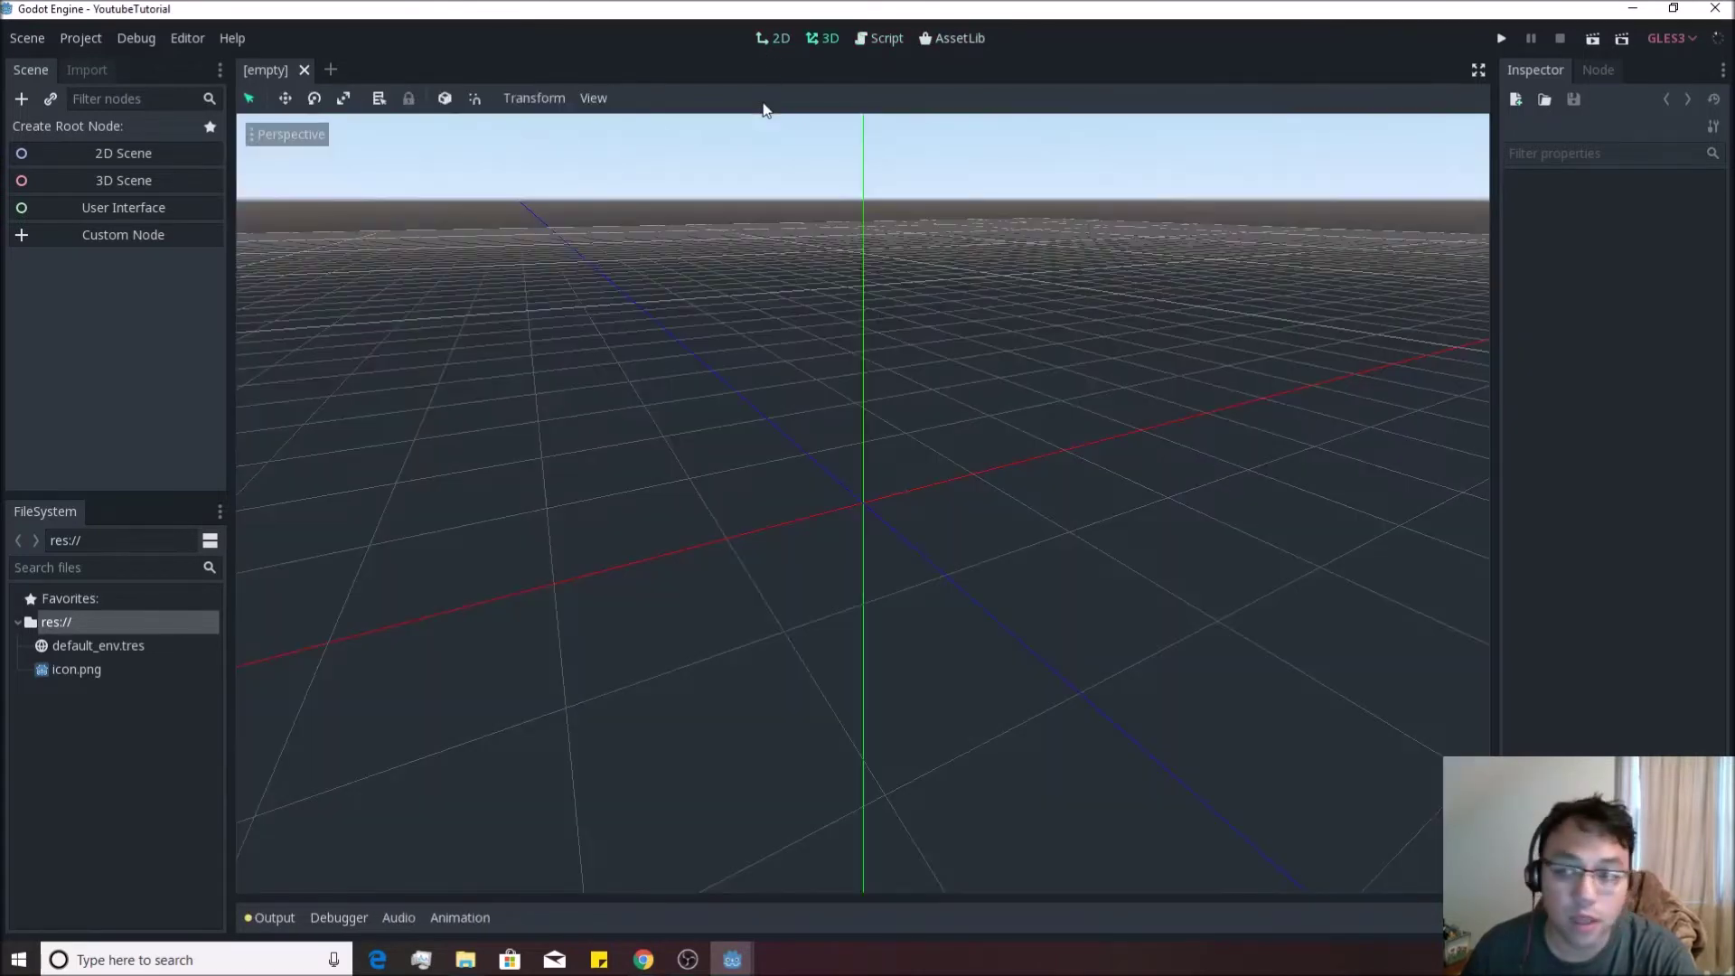
{"action": "key", "text": "ctrl+F3"}
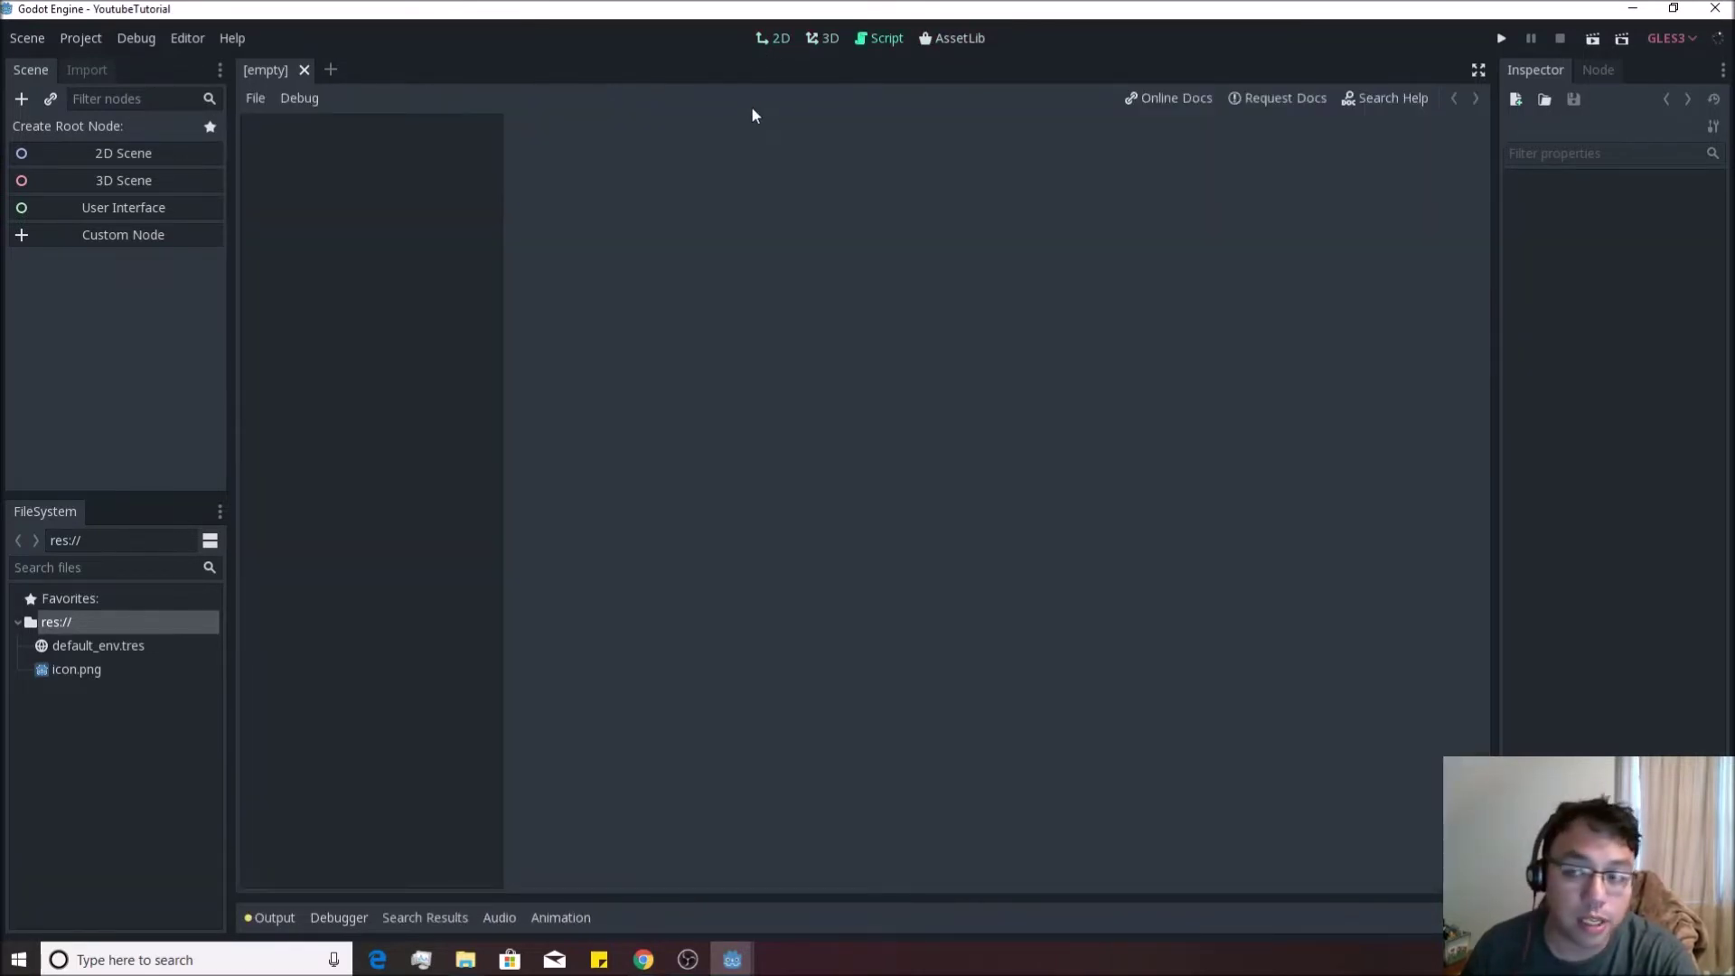
{"action": "key", "text": "shift+F1"}
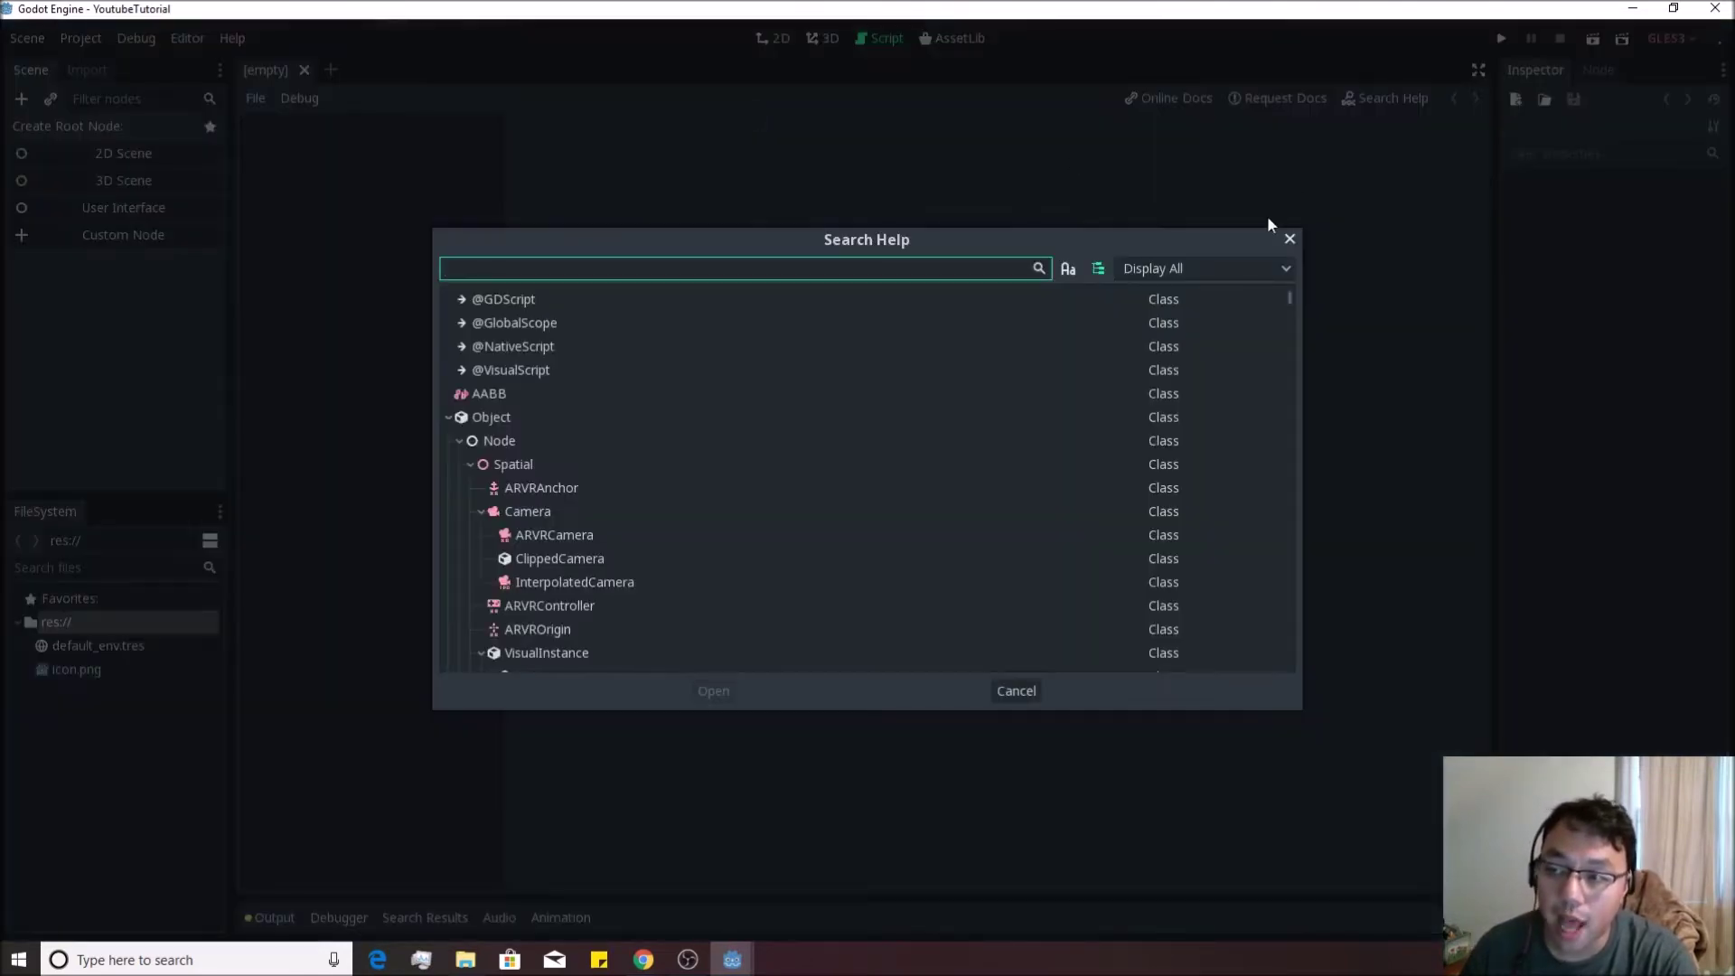
{"action": "key", "text": "Escape"}
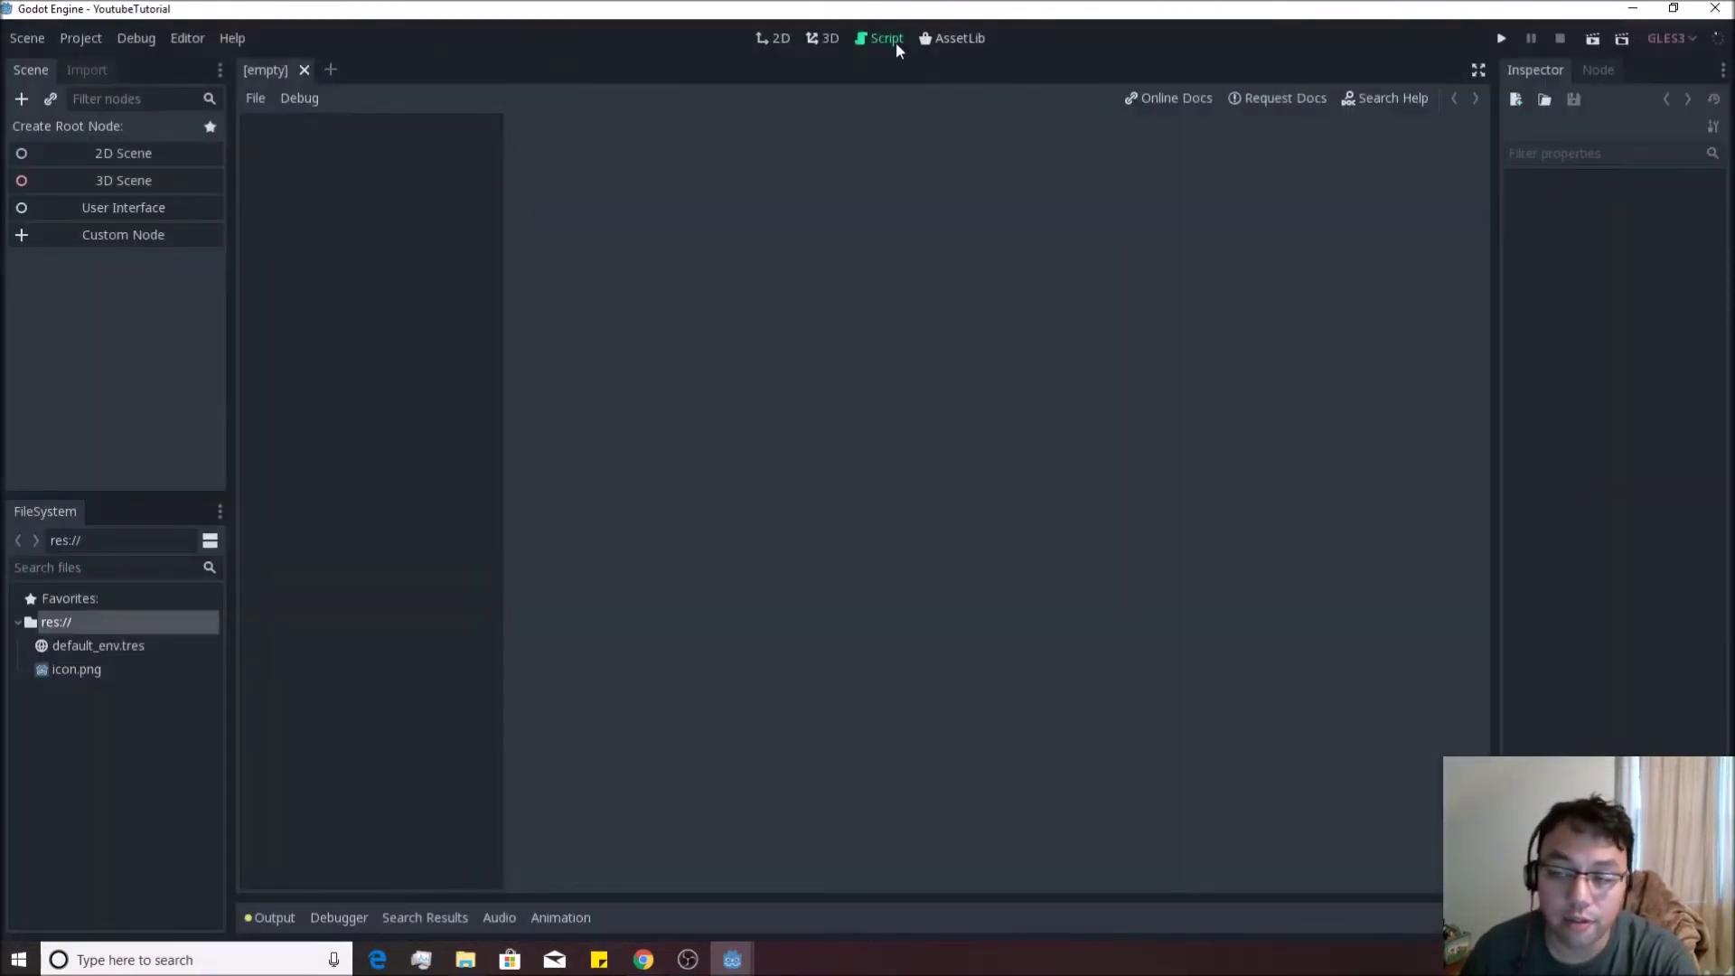
Return to the 2D workspace and create a 2D Scene root node in the empty scene
{"action": "key", "text": "ctrl+F1"}
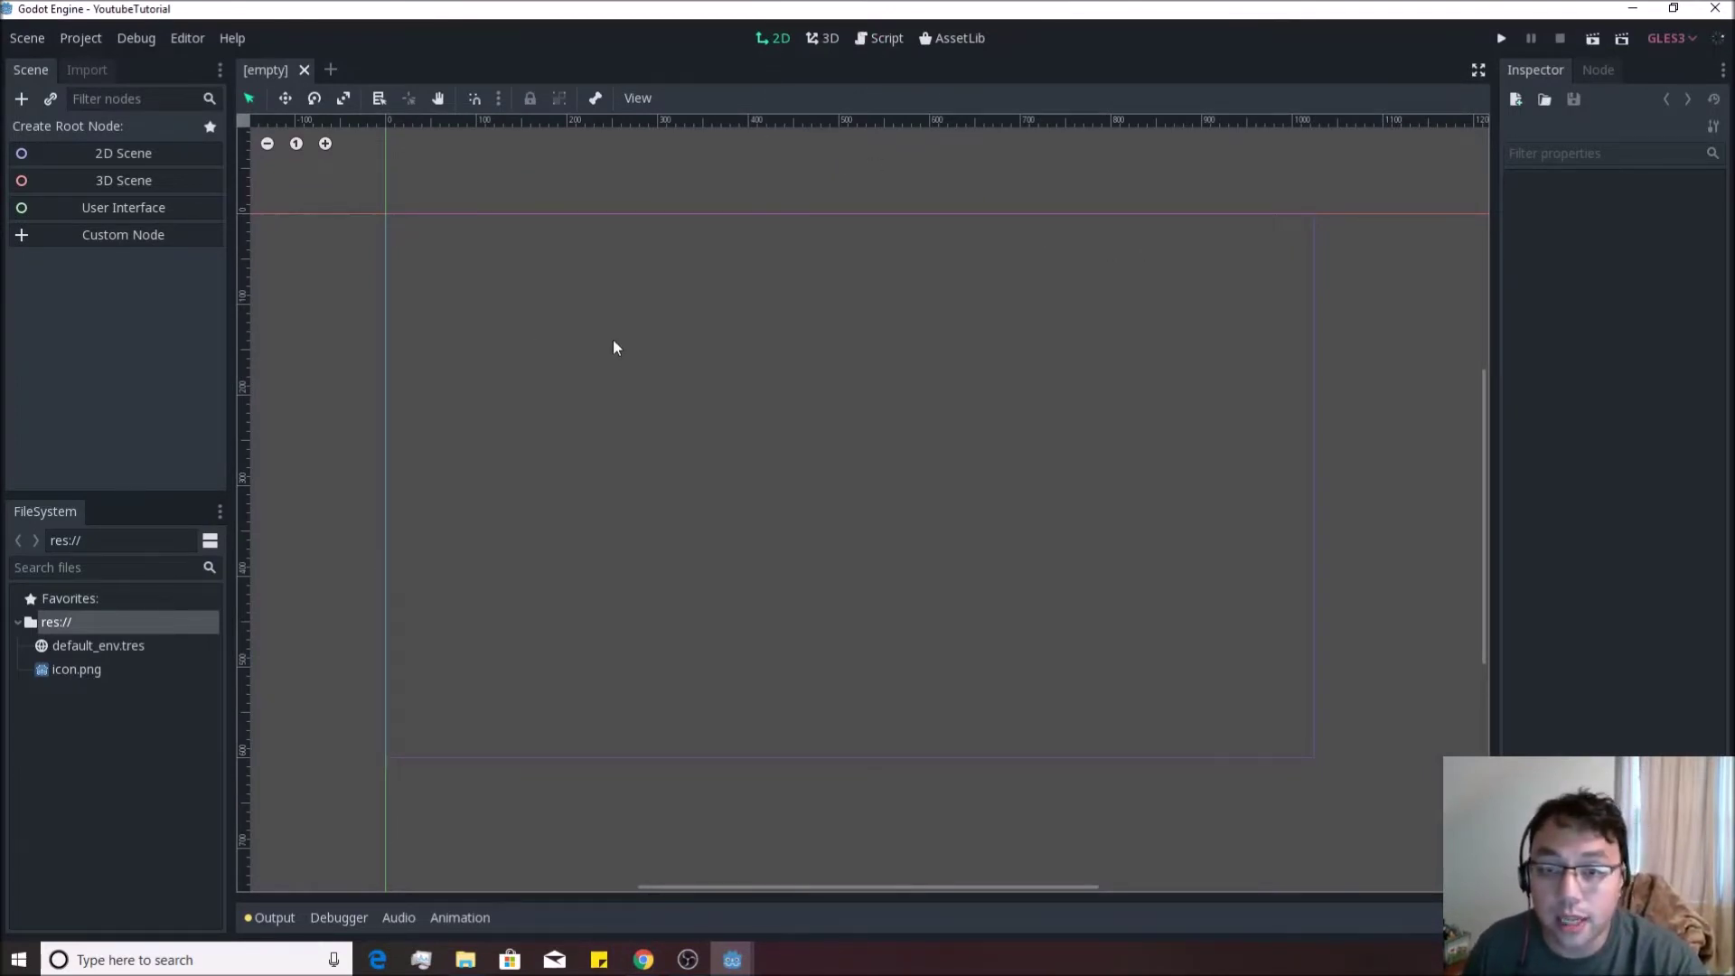
{"action": "scroll", "coordinate": [647, 383], "scroll_direction": "down", "scroll_amount": 2}
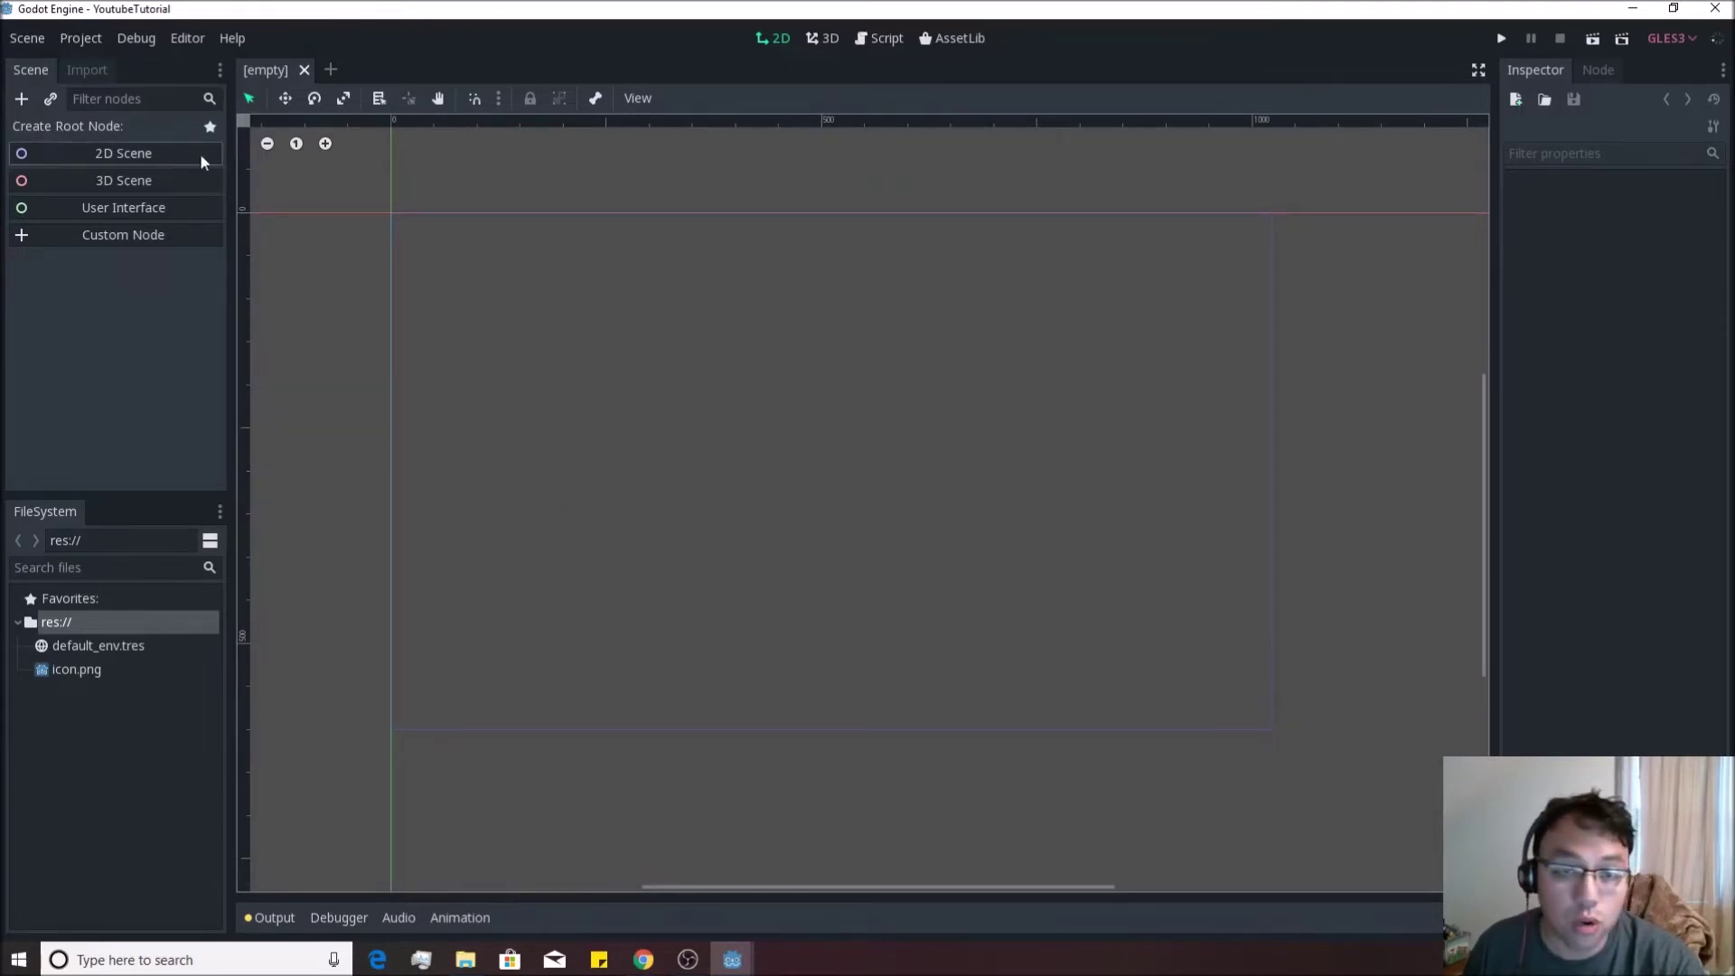
{"action": "left_click", "coordinate": [165, 160]}
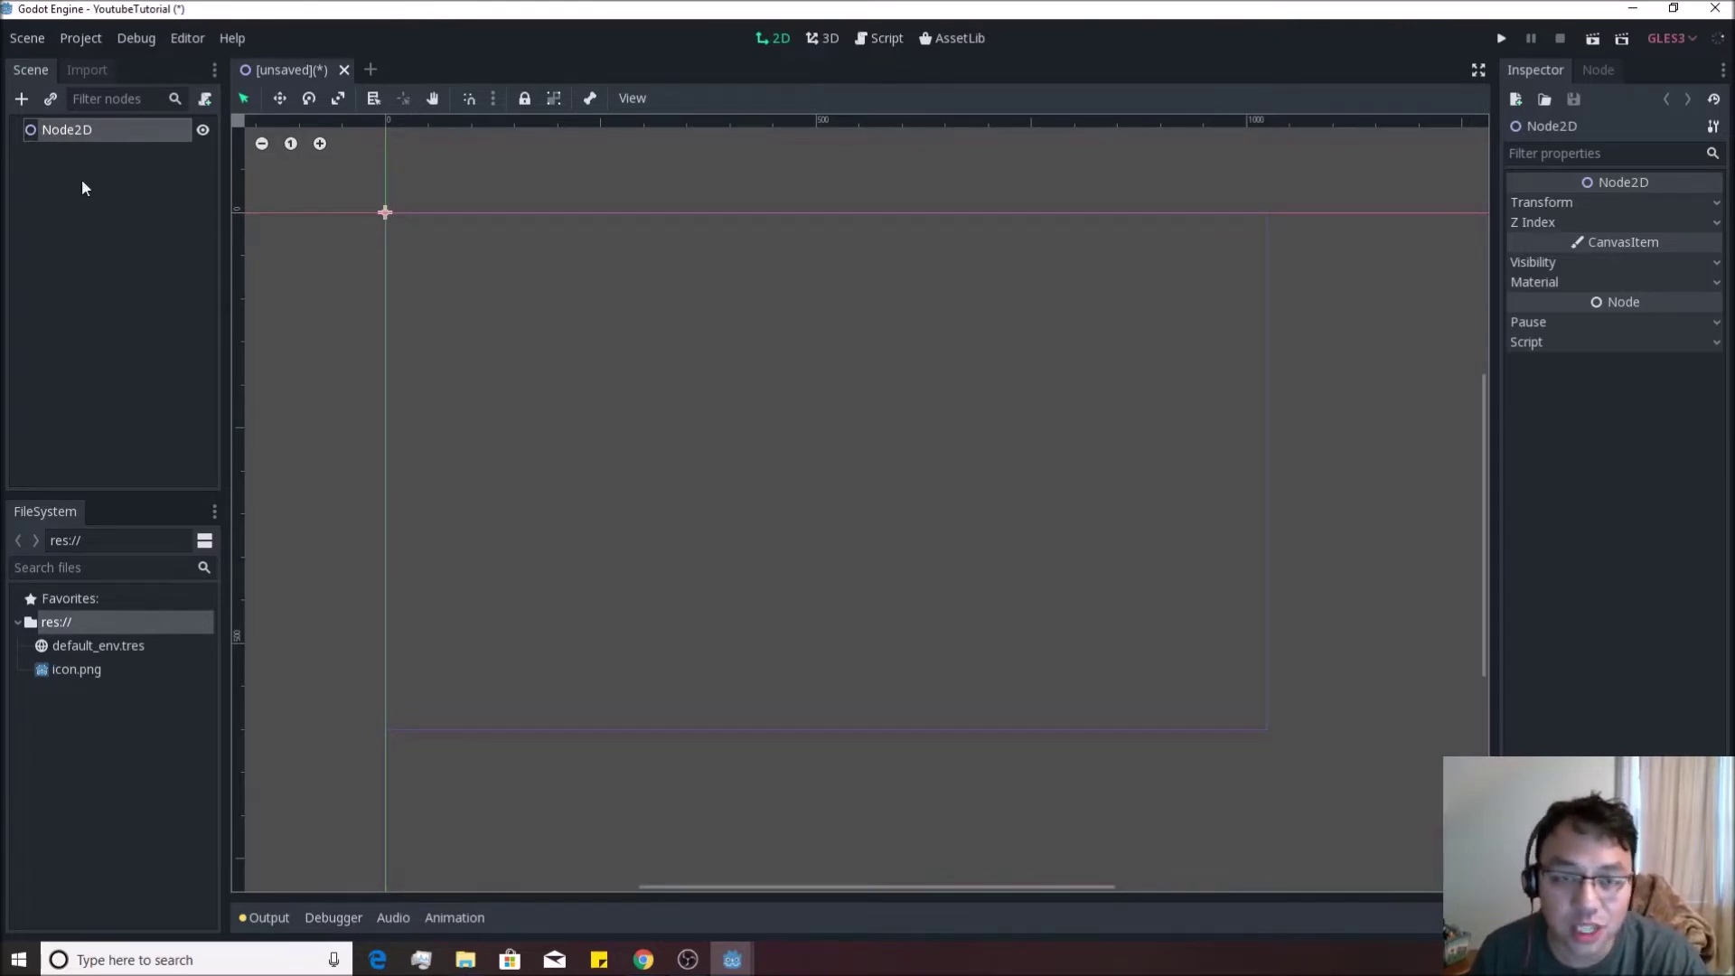
Add a Sprite node as a child of the Node2D root
{"action": "left_click", "coordinate": [85, 134]}
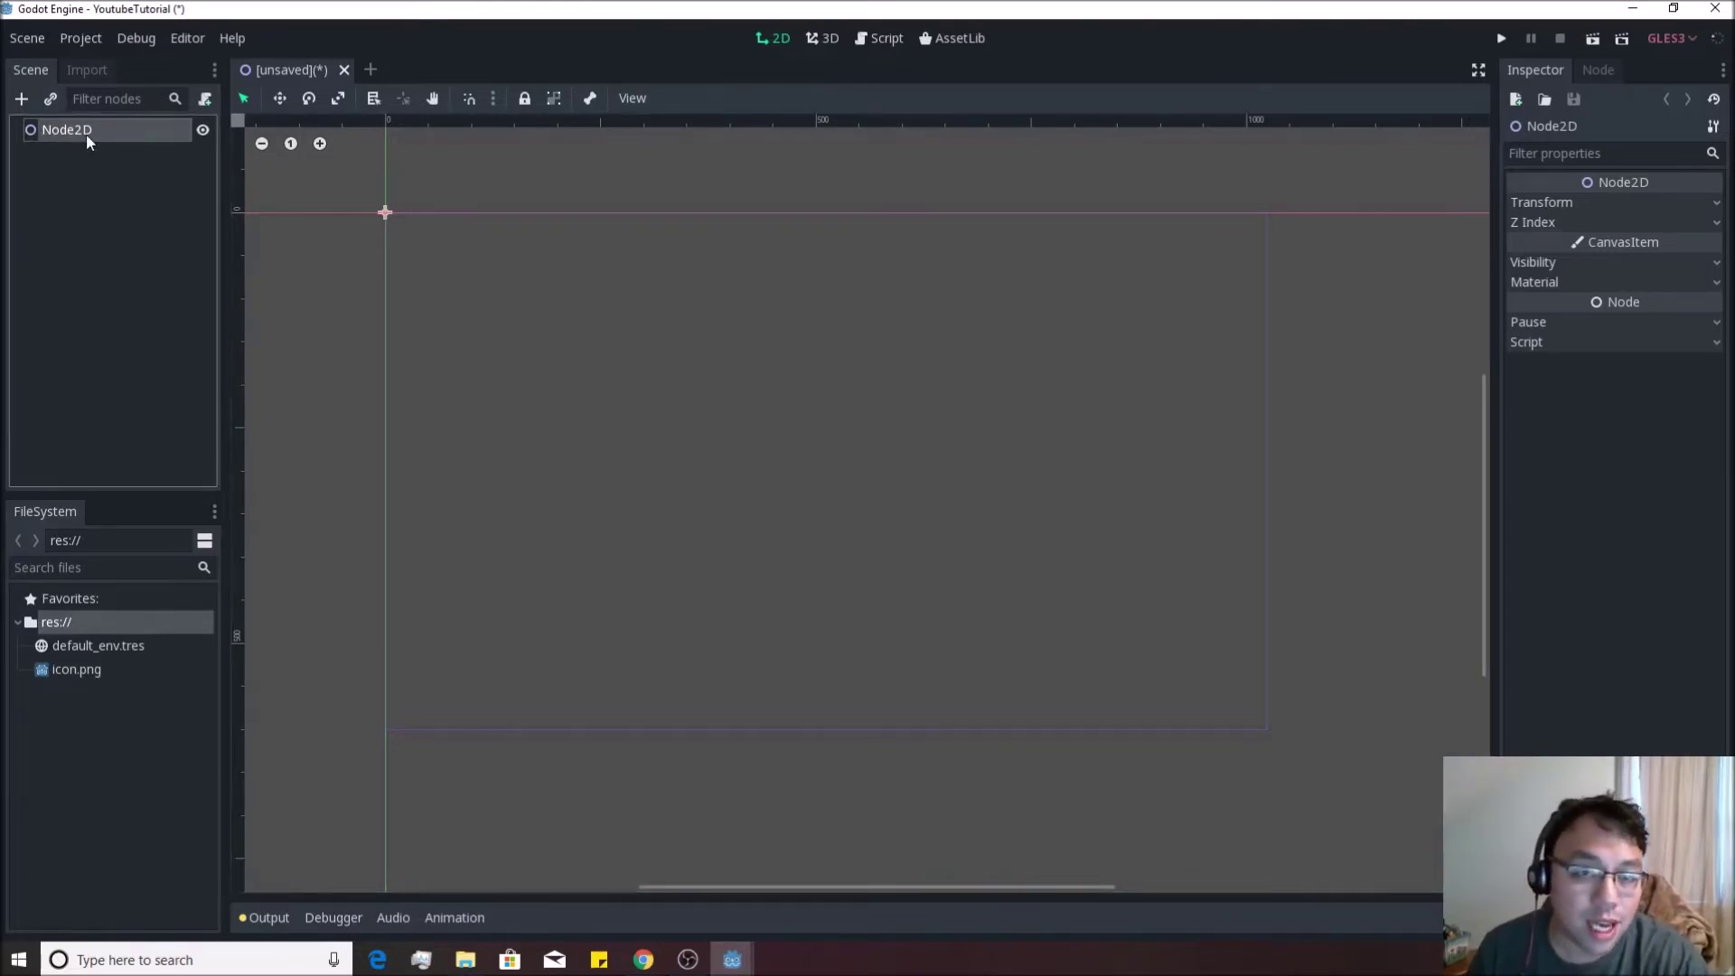
{"action": "left_click", "coordinate": [99, 204]}
{"action": "left_click", "coordinate": [82, 130]}
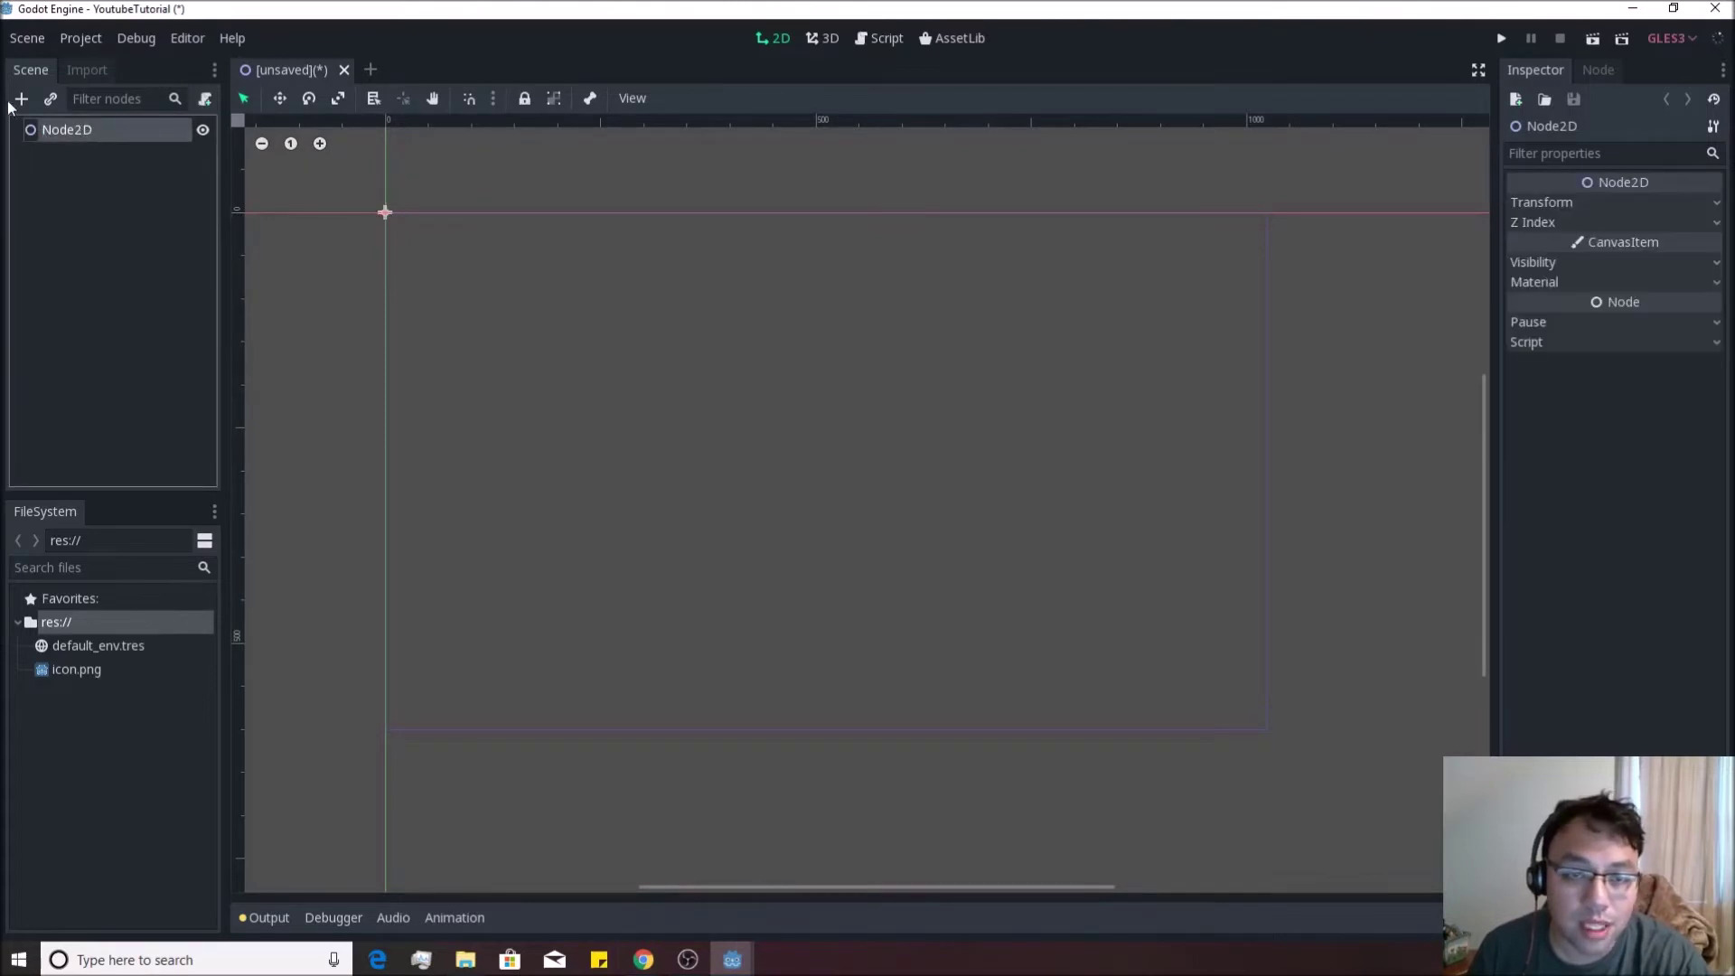
{"action": "left_click", "coordinate": [79, 154]}
{"action": "right_click", "coordinate": [80, 132]}
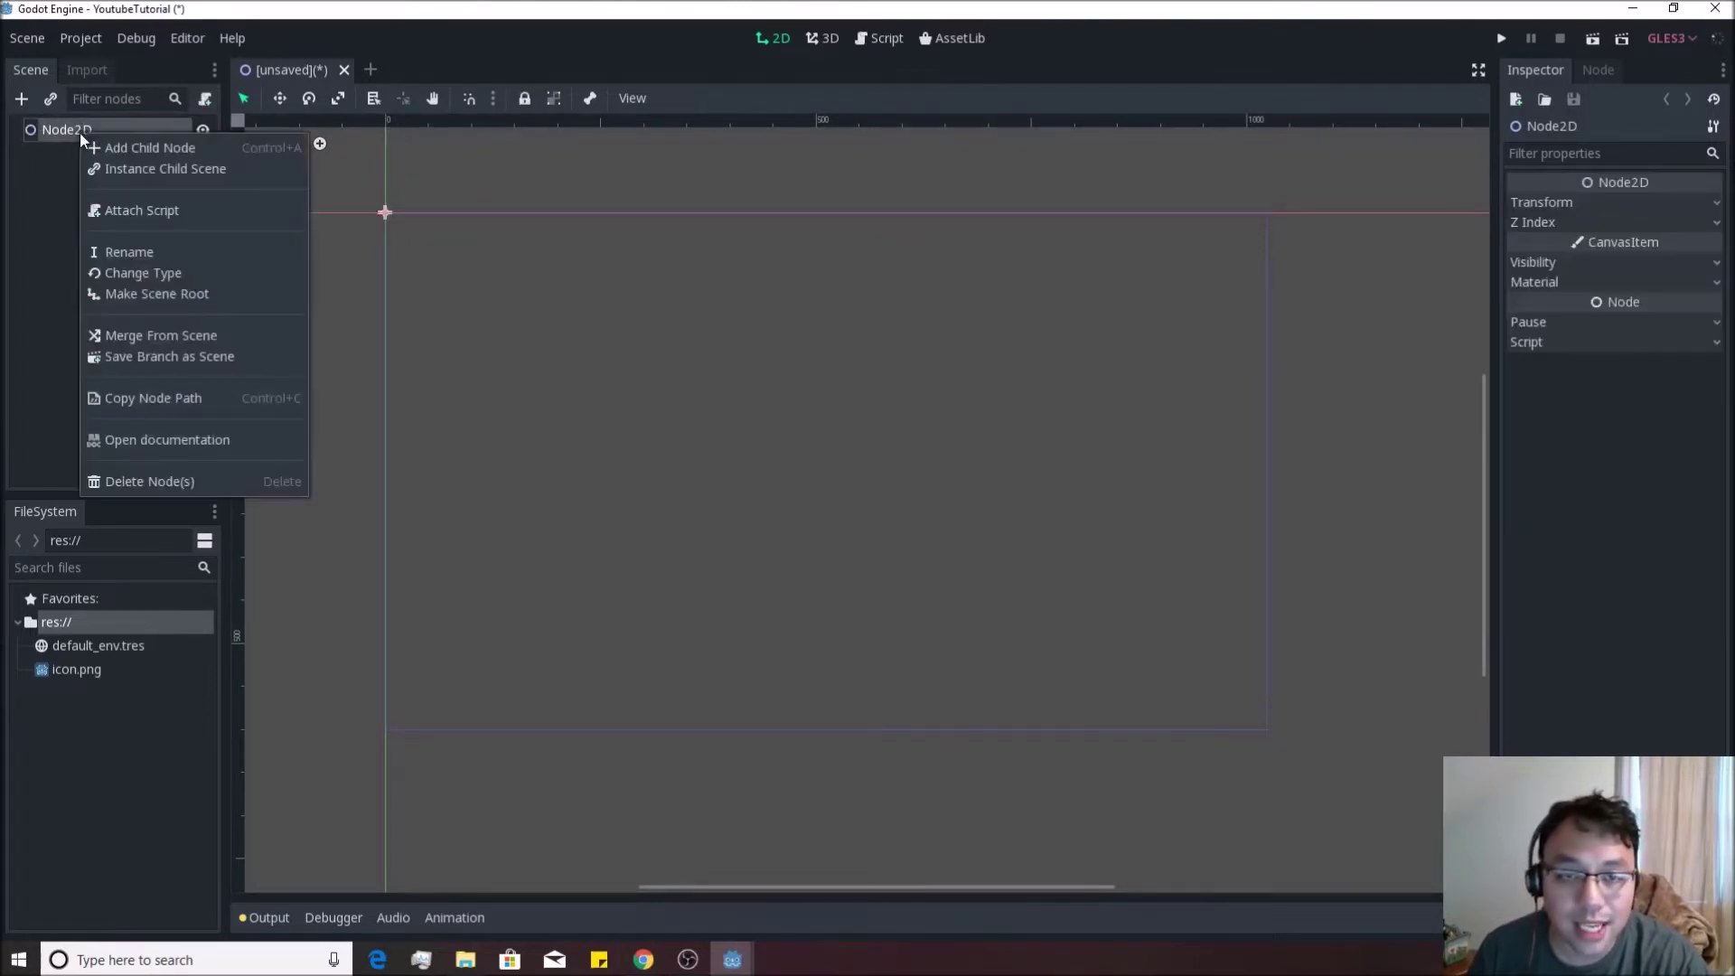
{"action": "left_click", "coordinate": [131, 147]}
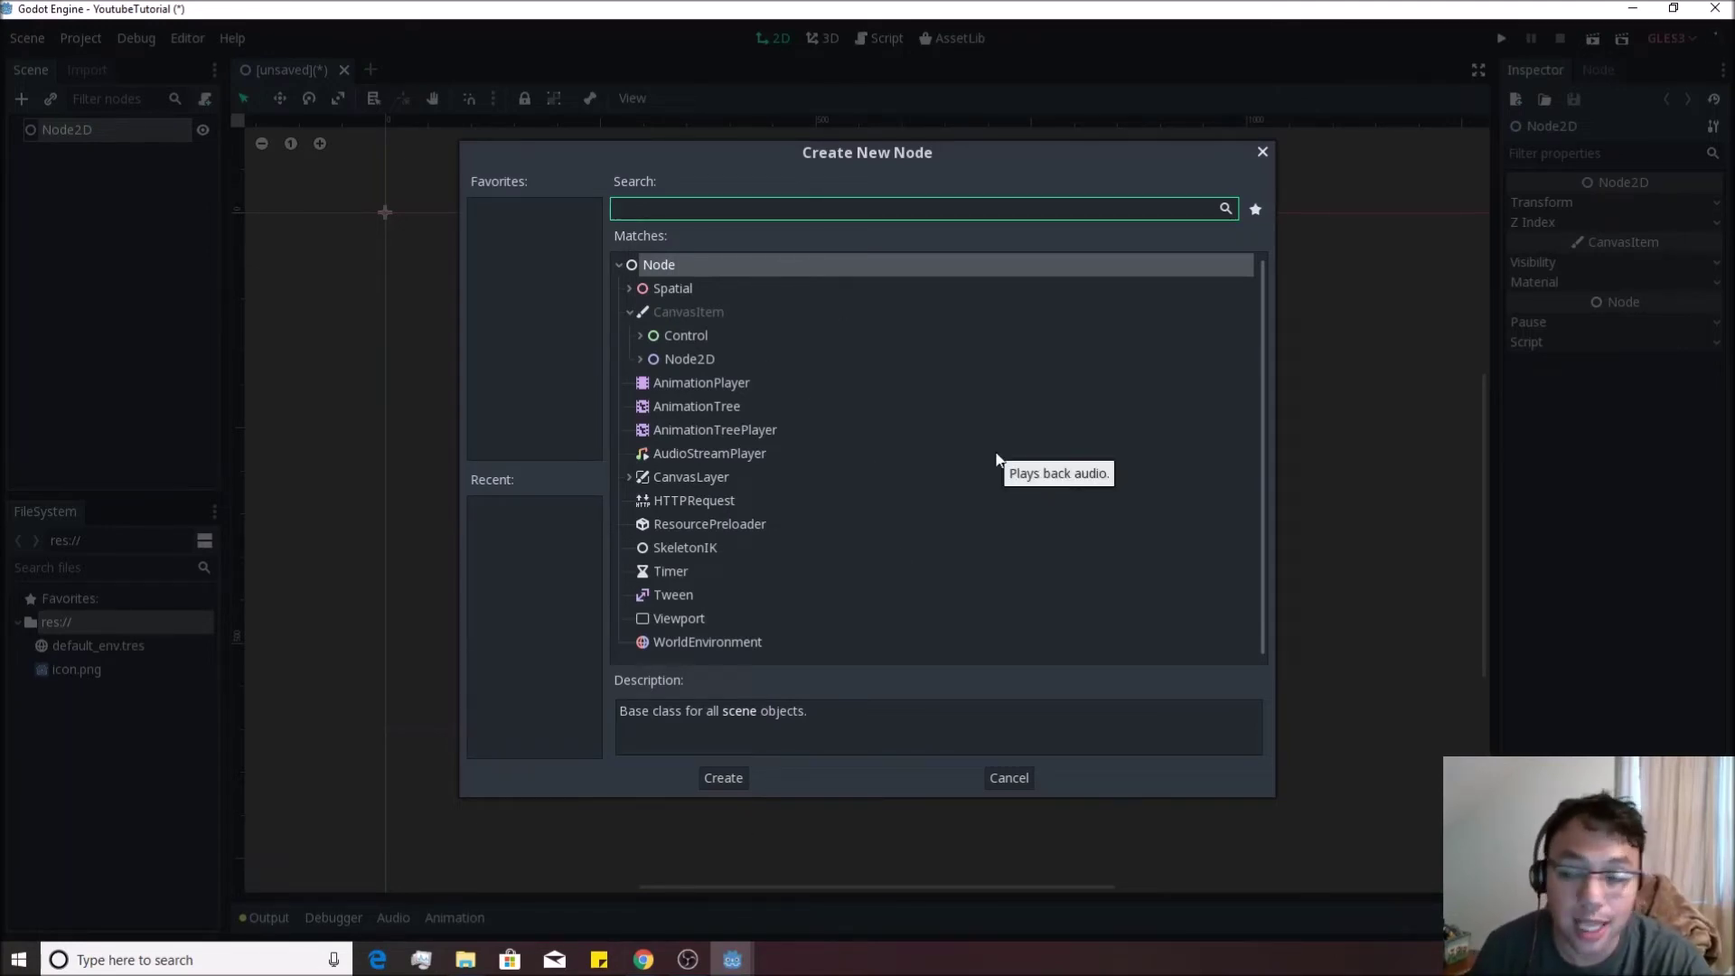
{"action": "type", "text": "sp"}
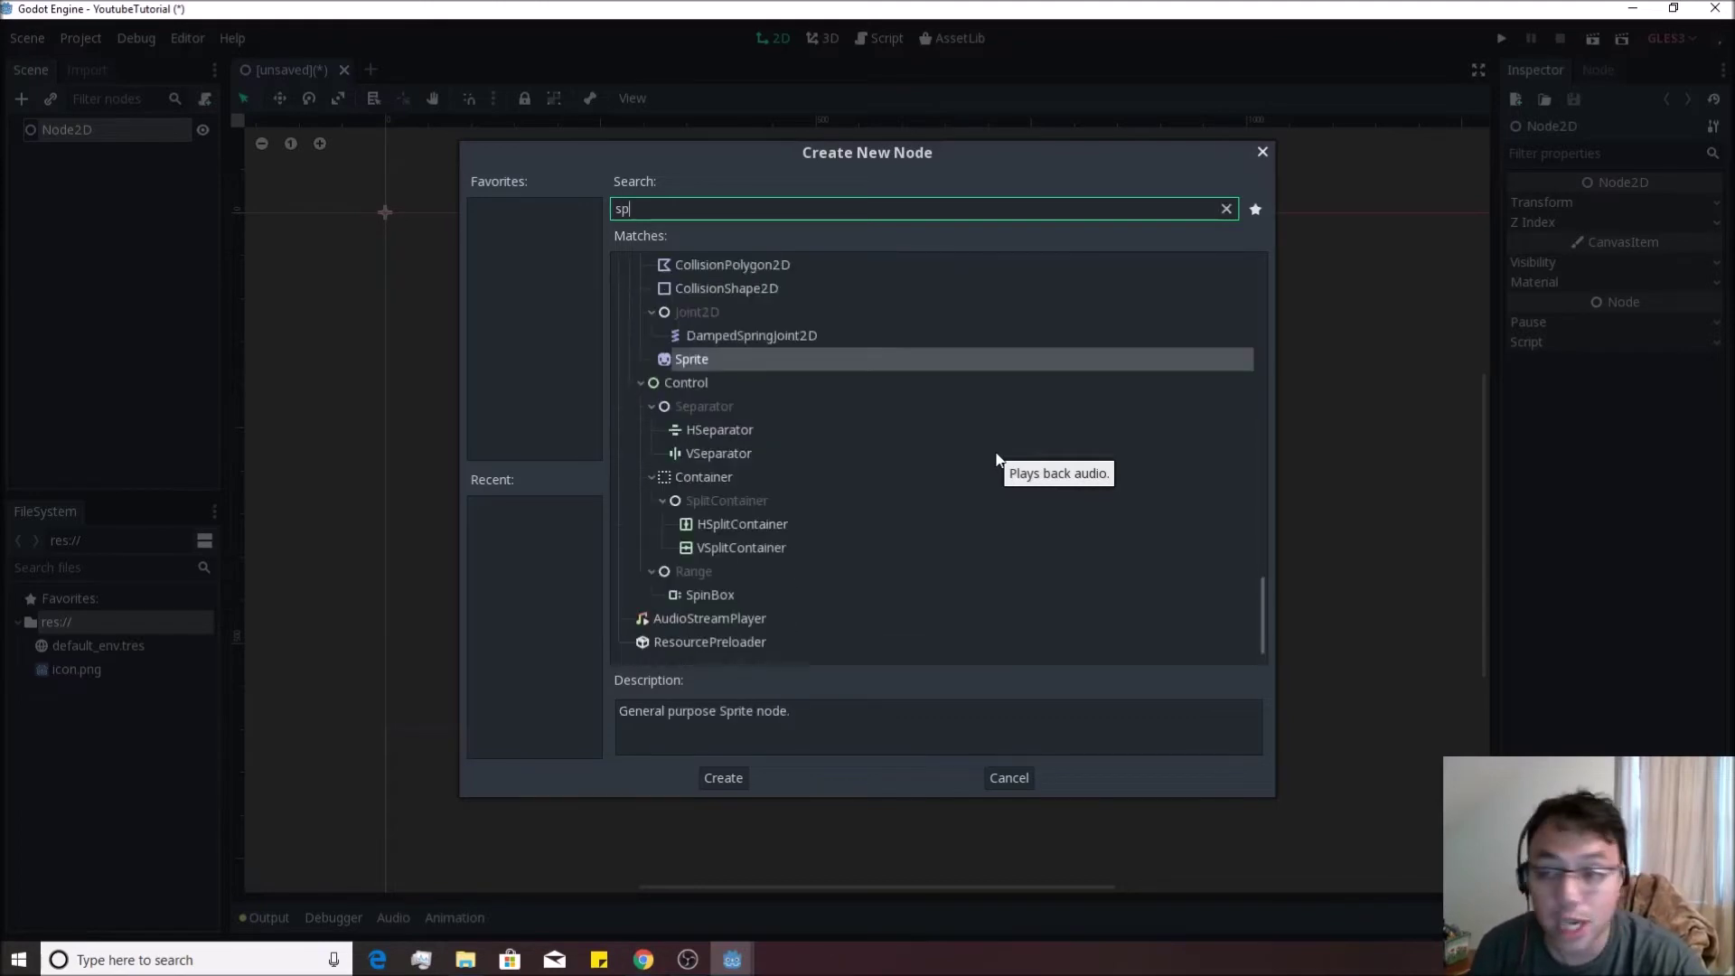
{"action": "type", "text": "rite"}
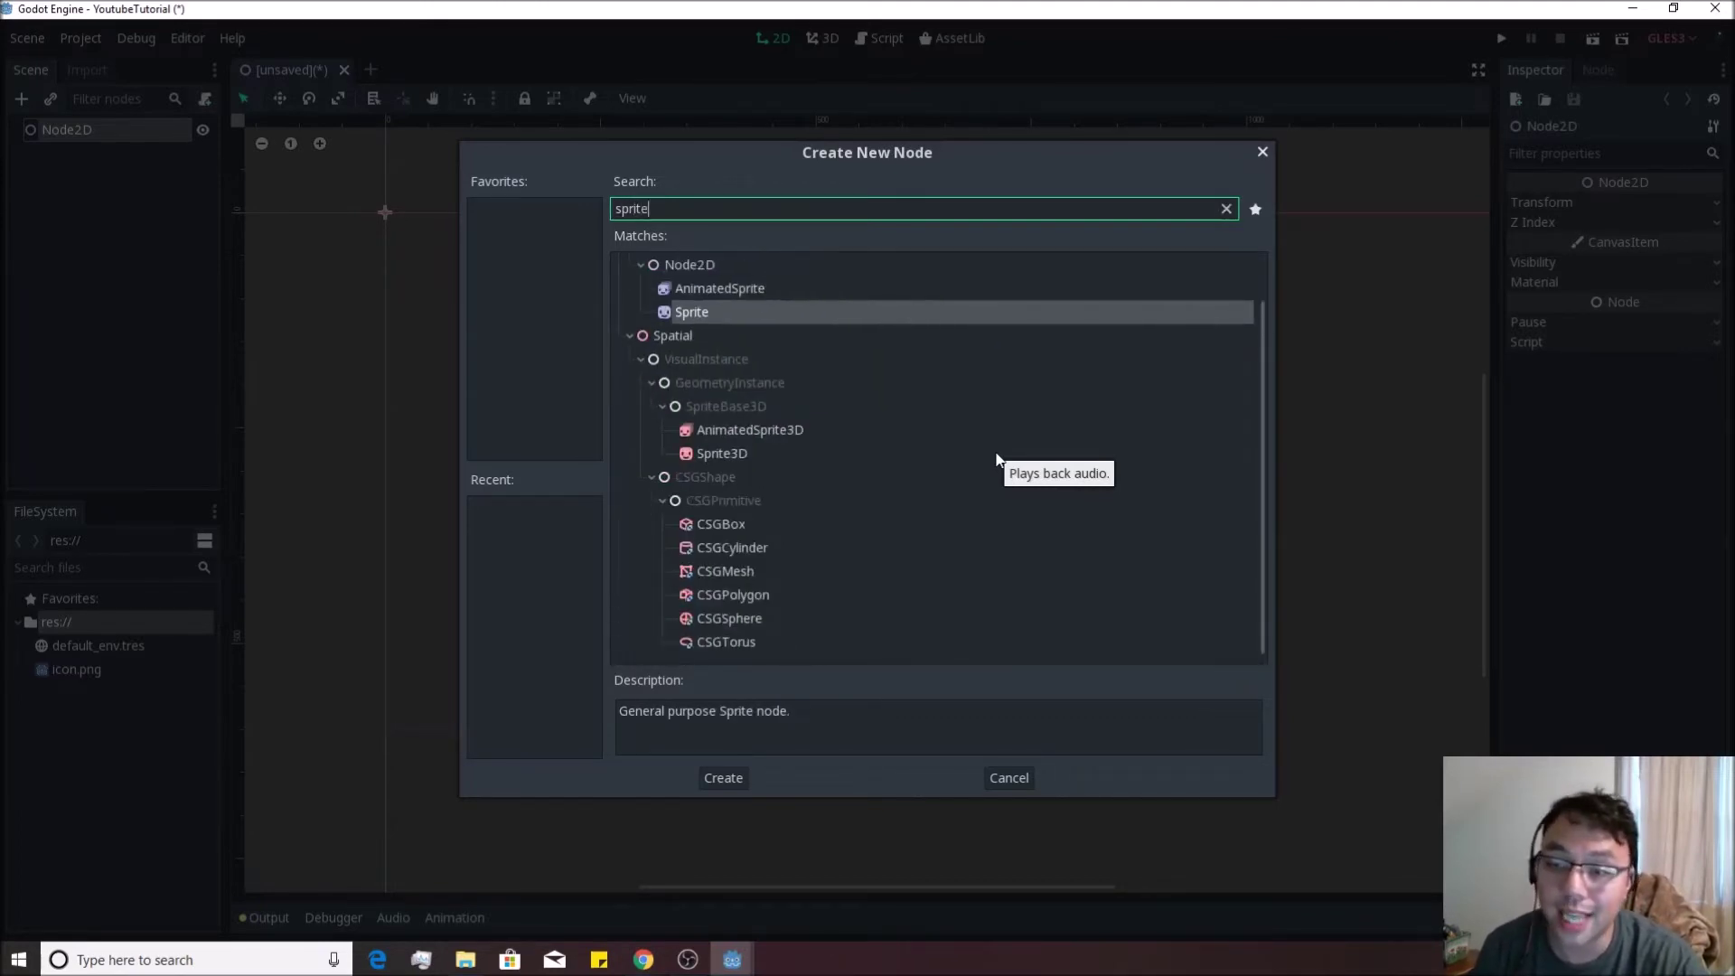
{"action": "double_click", "coordinate": [689, 313]}
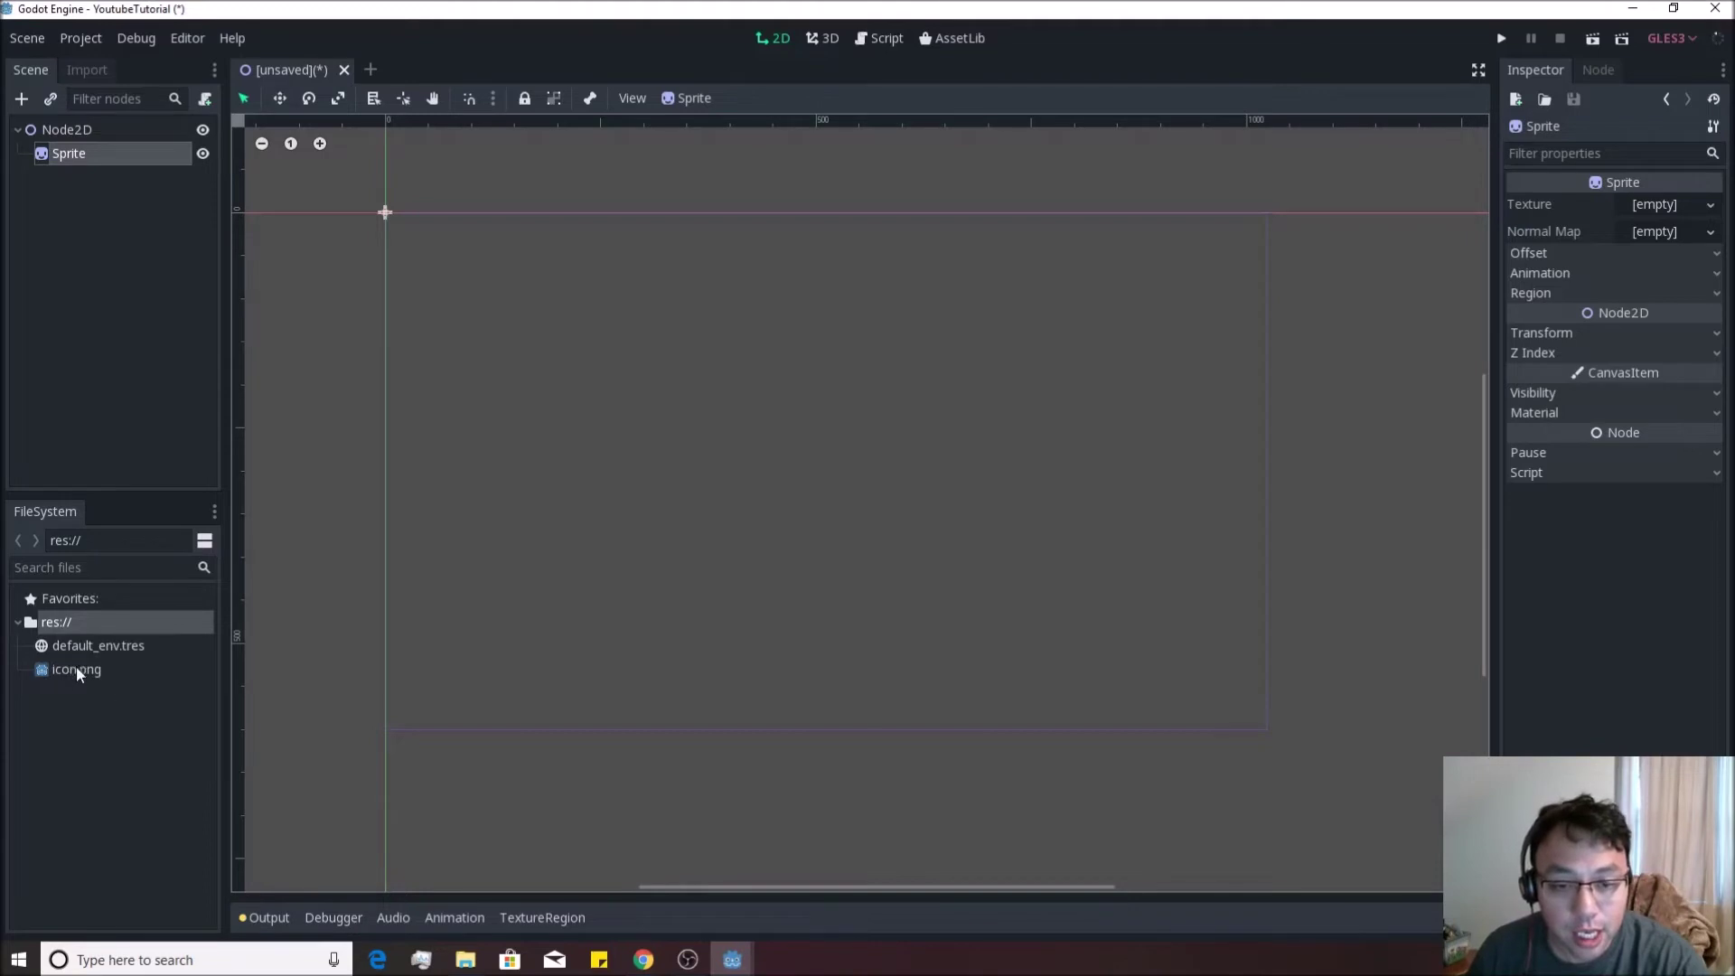
Assign icon.png as the Sprite's texture and compare the properties of Node2D and Sprite
{"action": "left_click_drag", "start_coordinate": [72, 671], "coordinate": [1641, 214]}
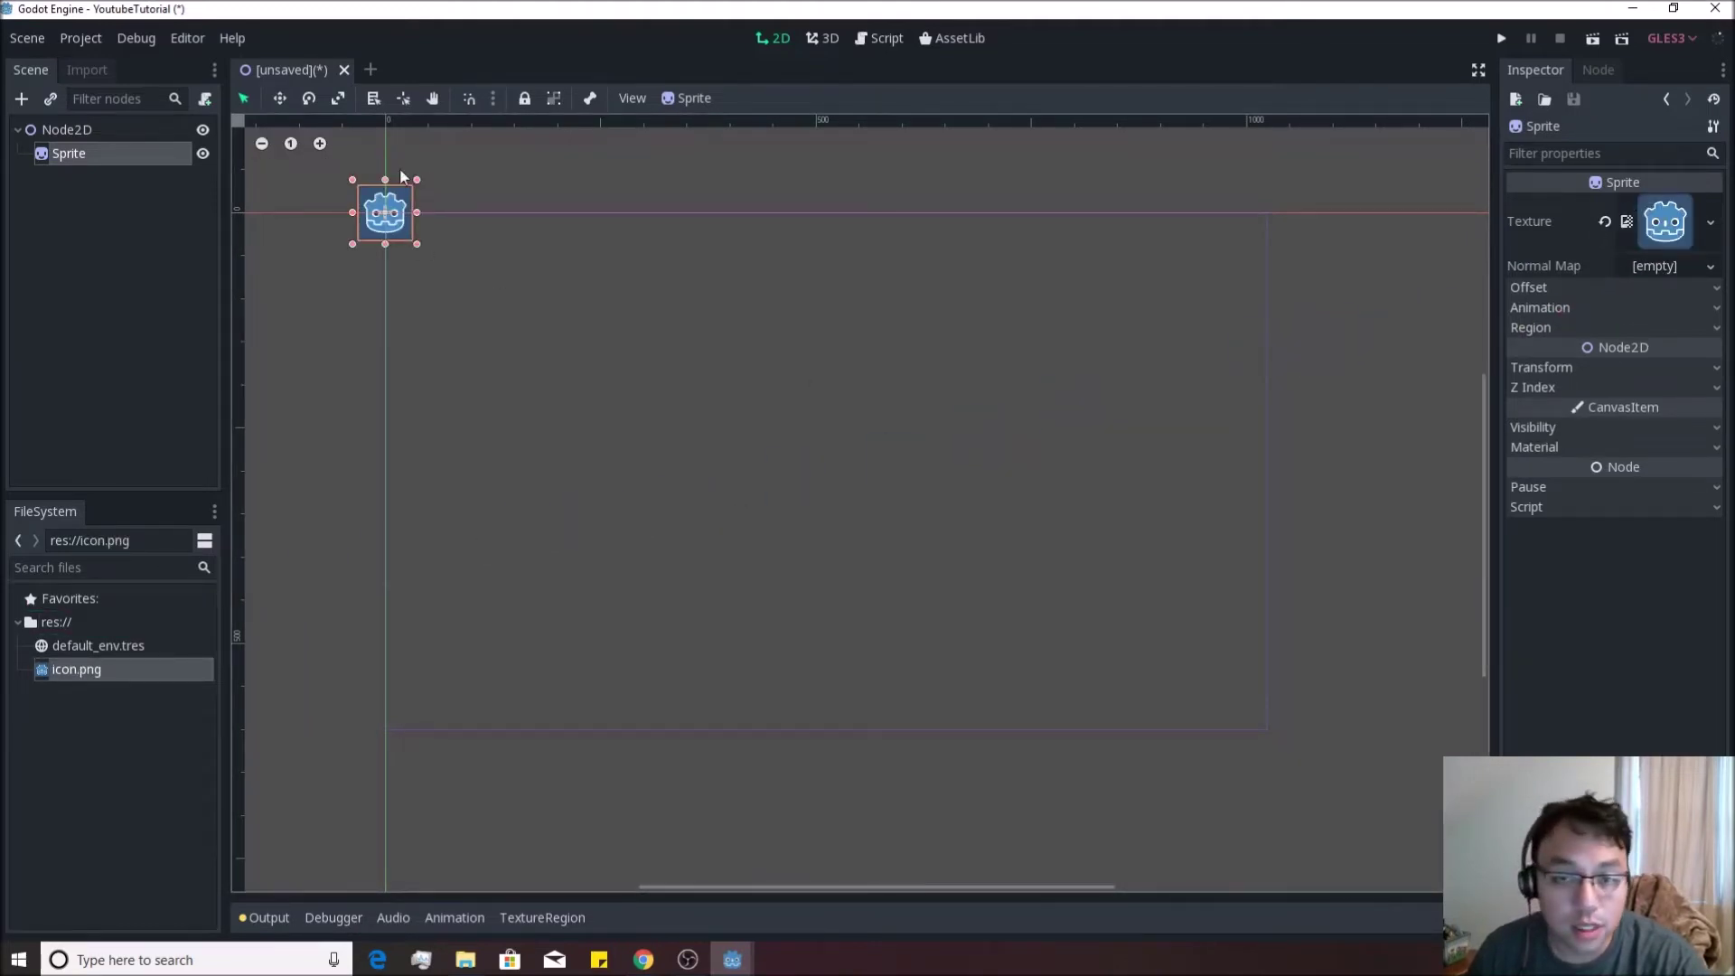
{"action": "left_click", "coordinate": [72, 132]}
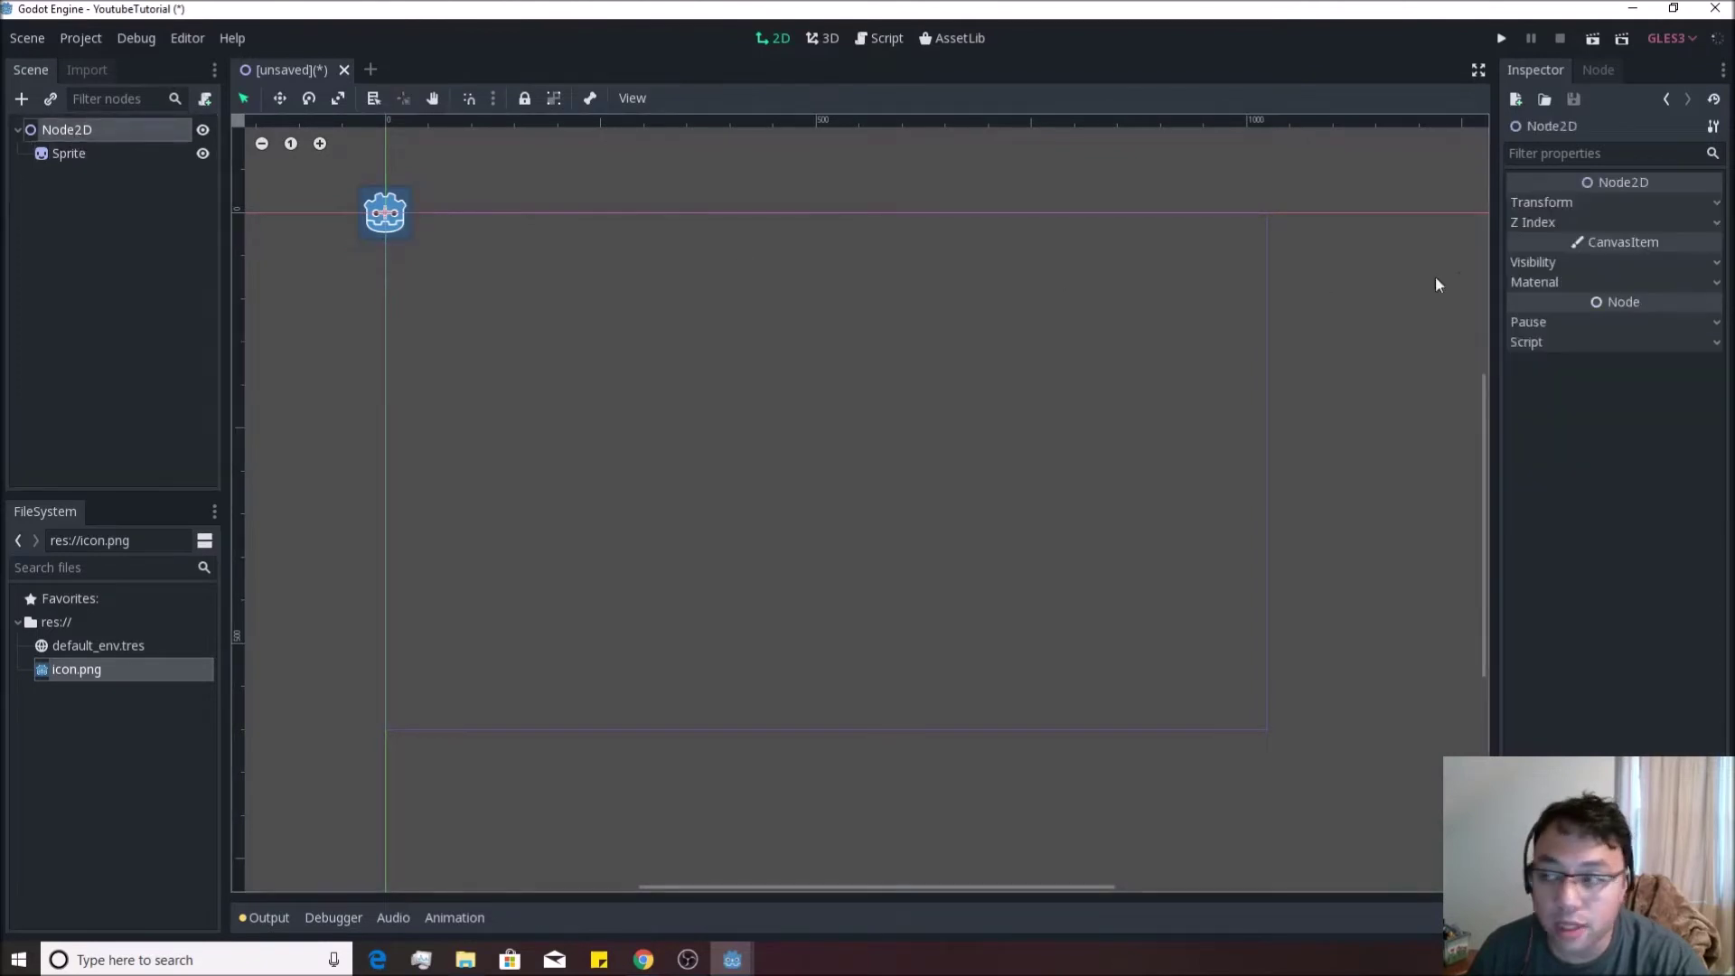
{"action": "left_click", "coordinate": [70, 154]}
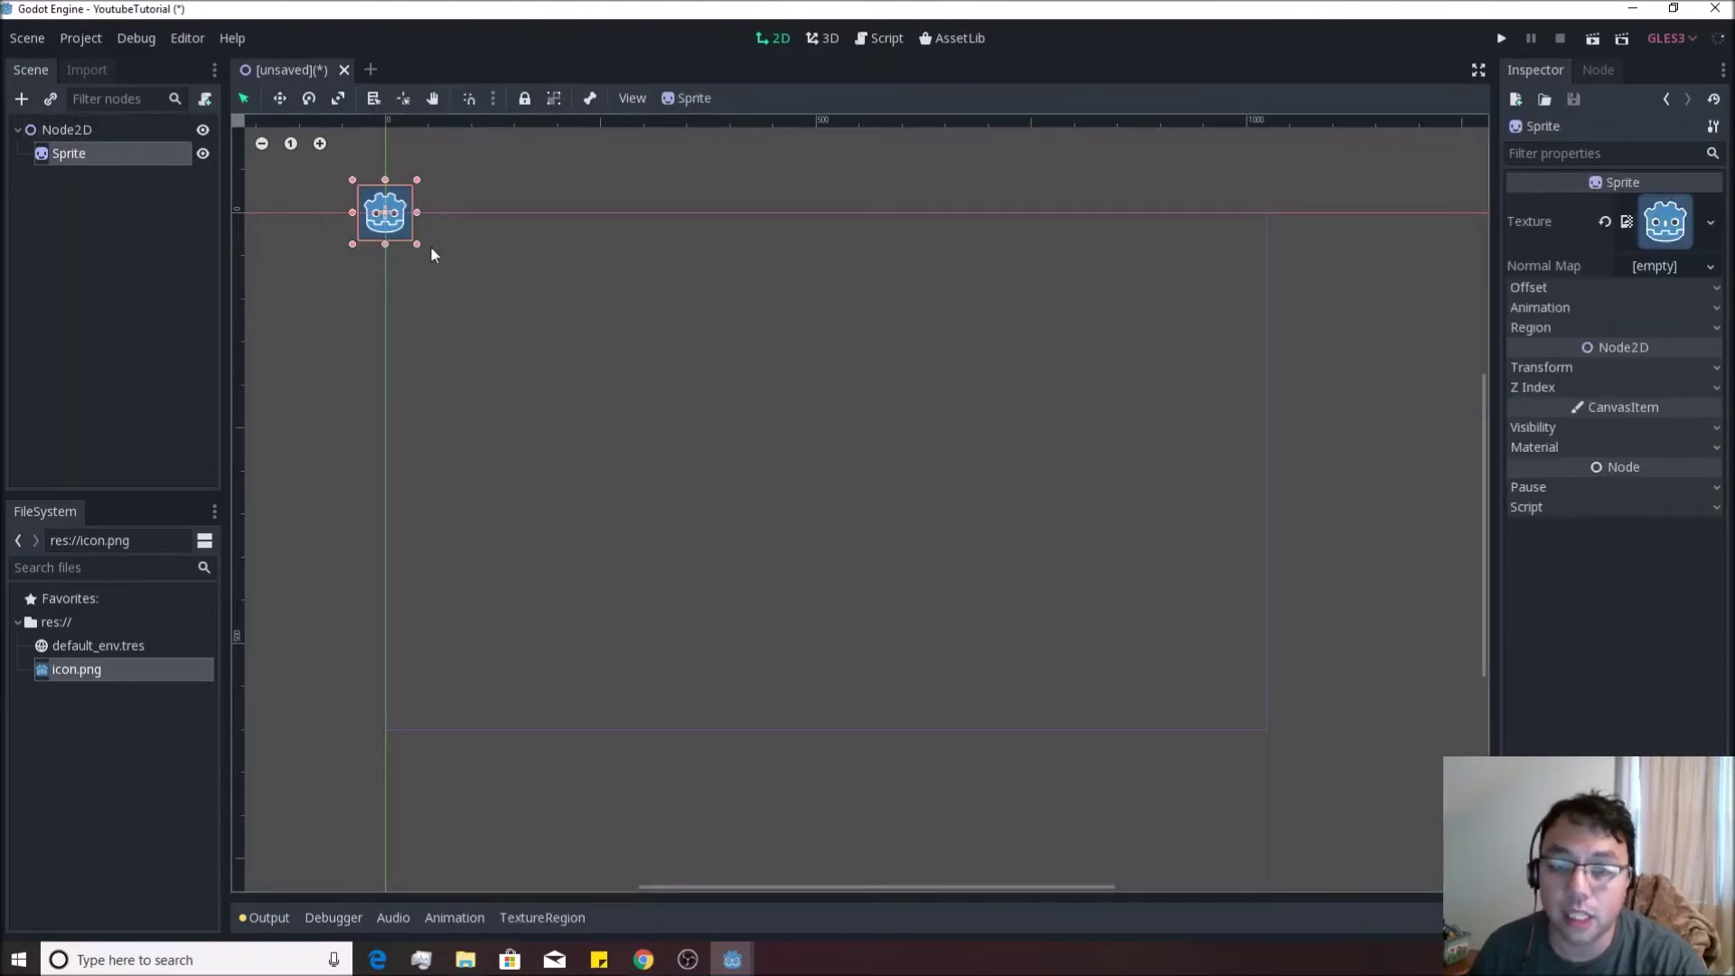
{"action": "left_click", "coordinate": [116, 255]}
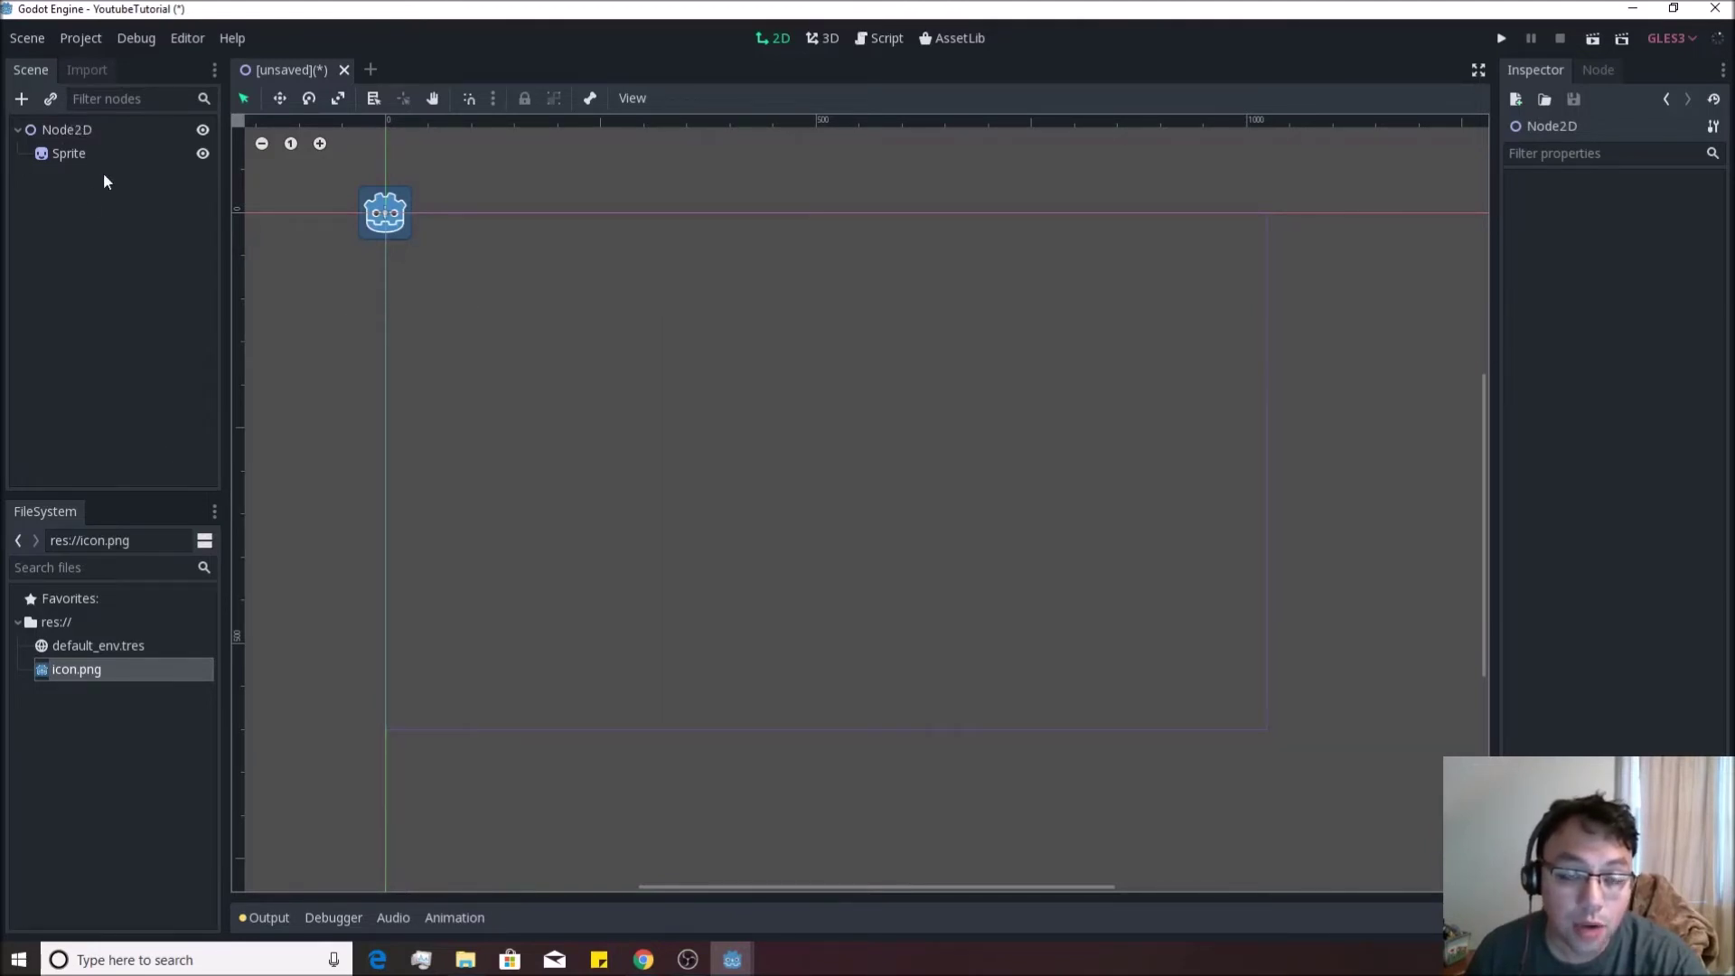
Add a second Sprite node as another child of the Node2D root
{"action": "left_click", "coordinate": [82, 152]}
{"action": "left_click", "coordinate": [72, 127]}
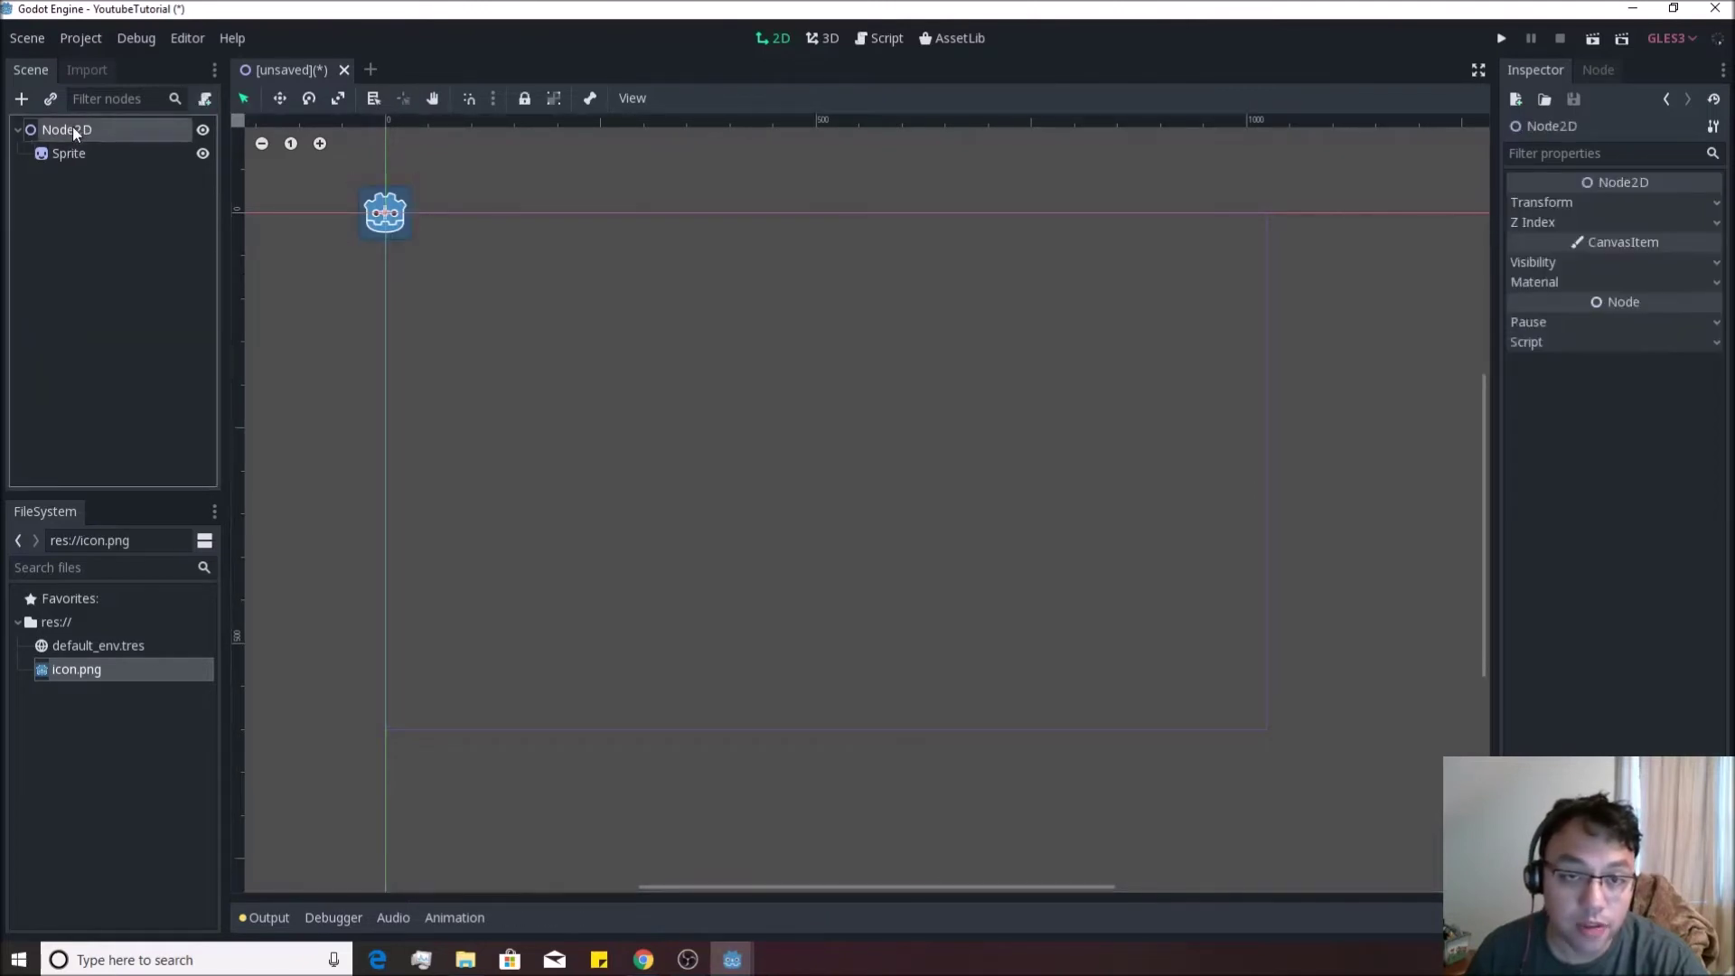
{"action": "right_click", "coordinate": [72, 127]}
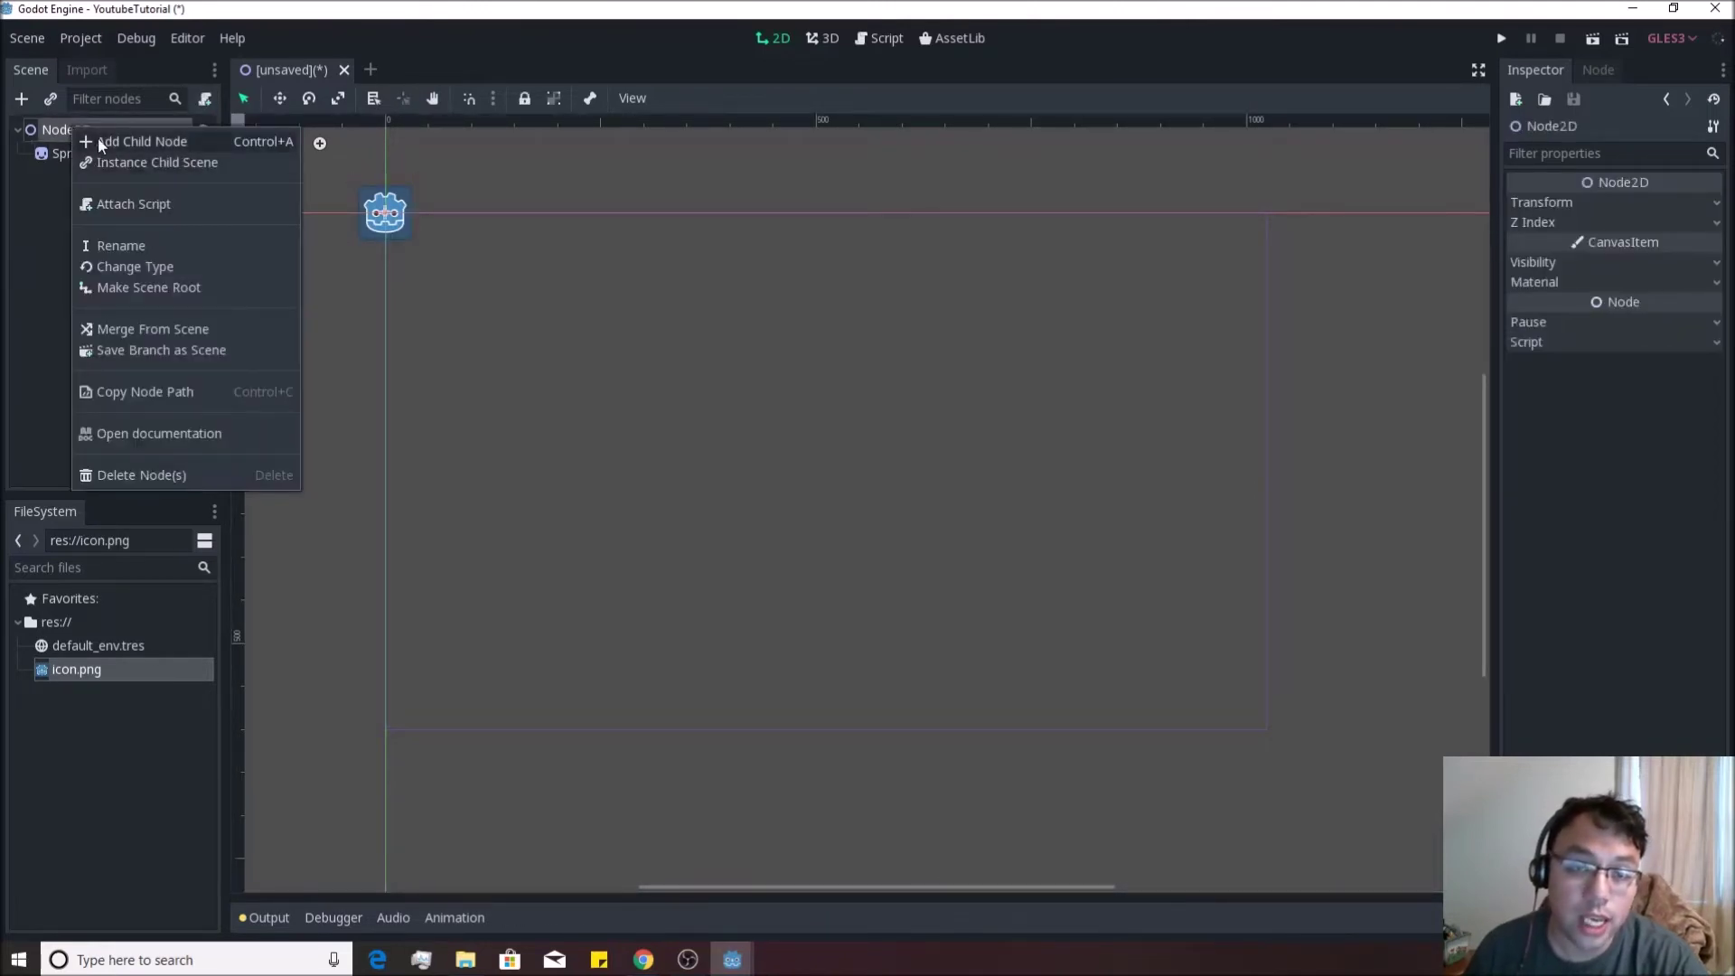
{"action": "left_click", "coordinate": [98, 141]}
{"action": "double_click", "coordinate": [691, 358]}
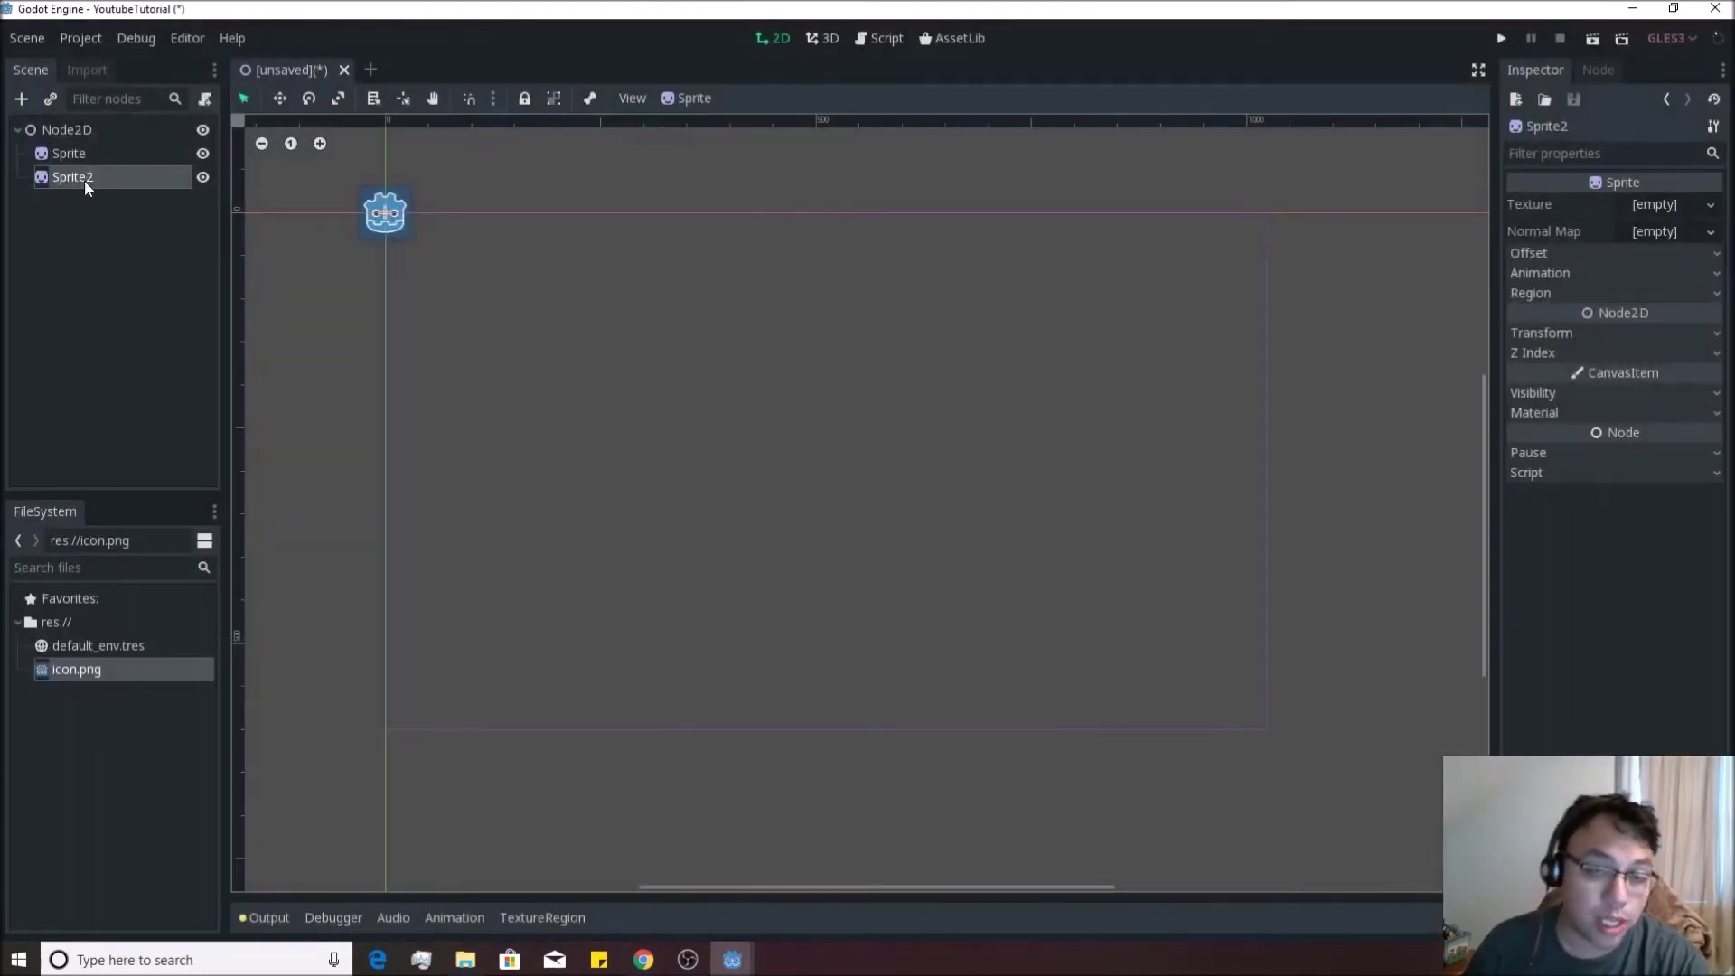
{"action": "left_click", "coordinate": [78, 158]}
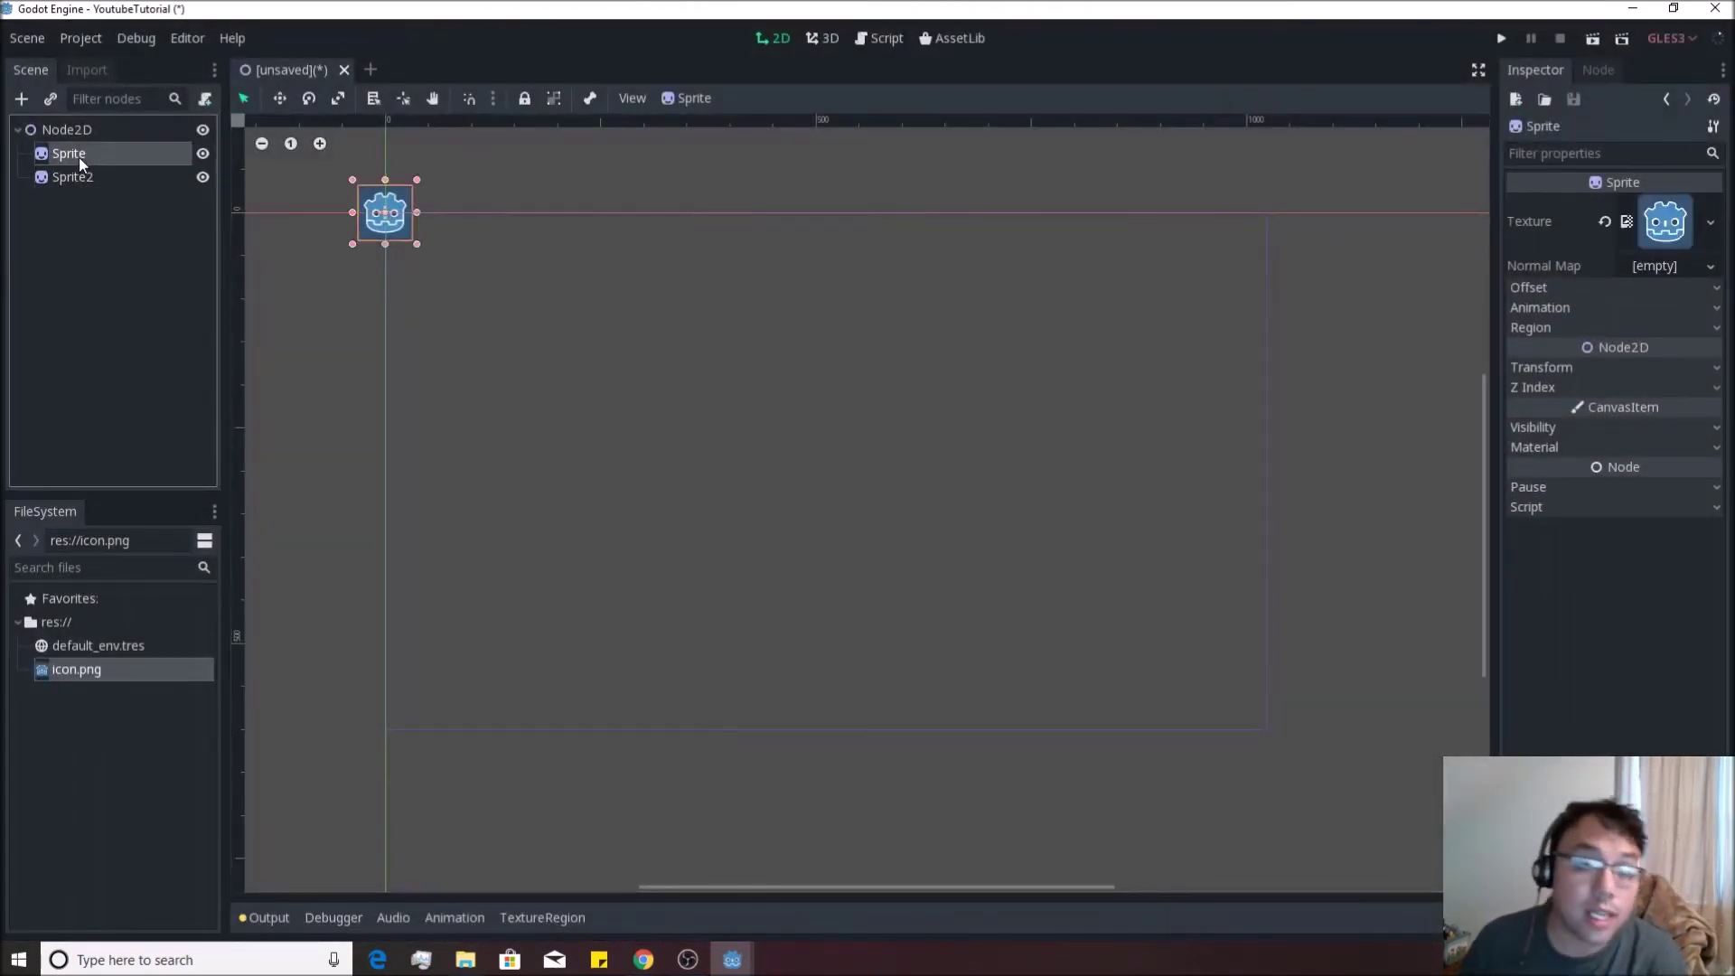
{"action": "right_click", "coordinate": [83, 154]}
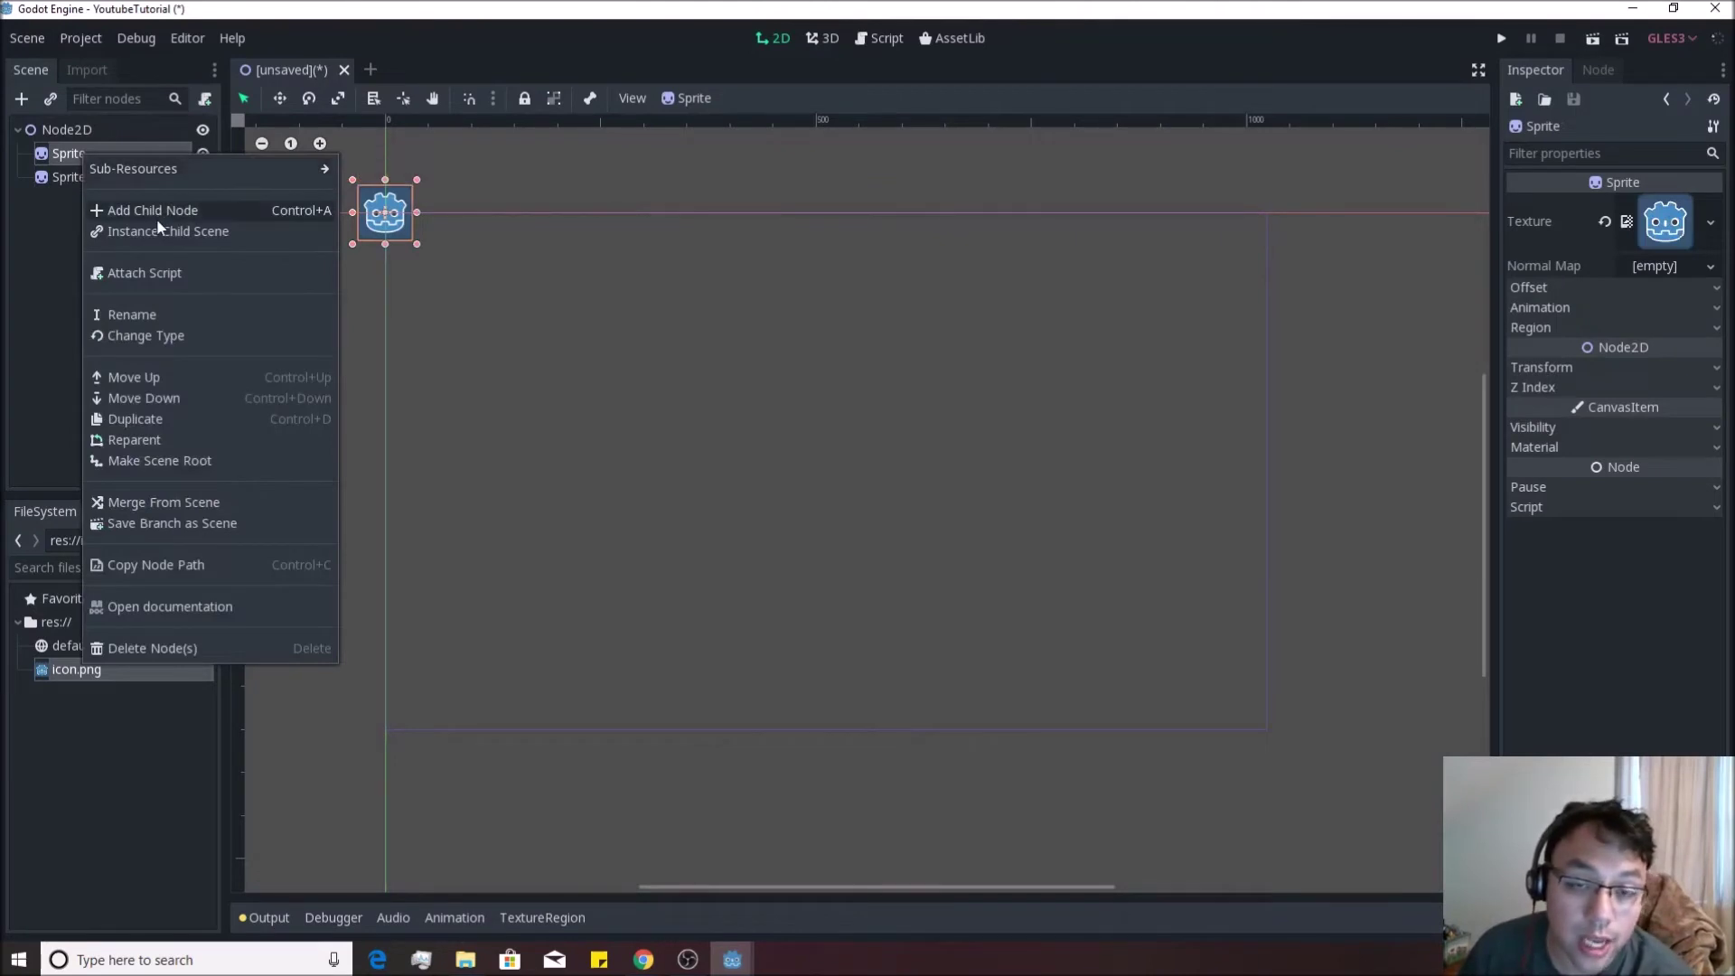
{"action": "left_click", "coordinate": [56, 246]}
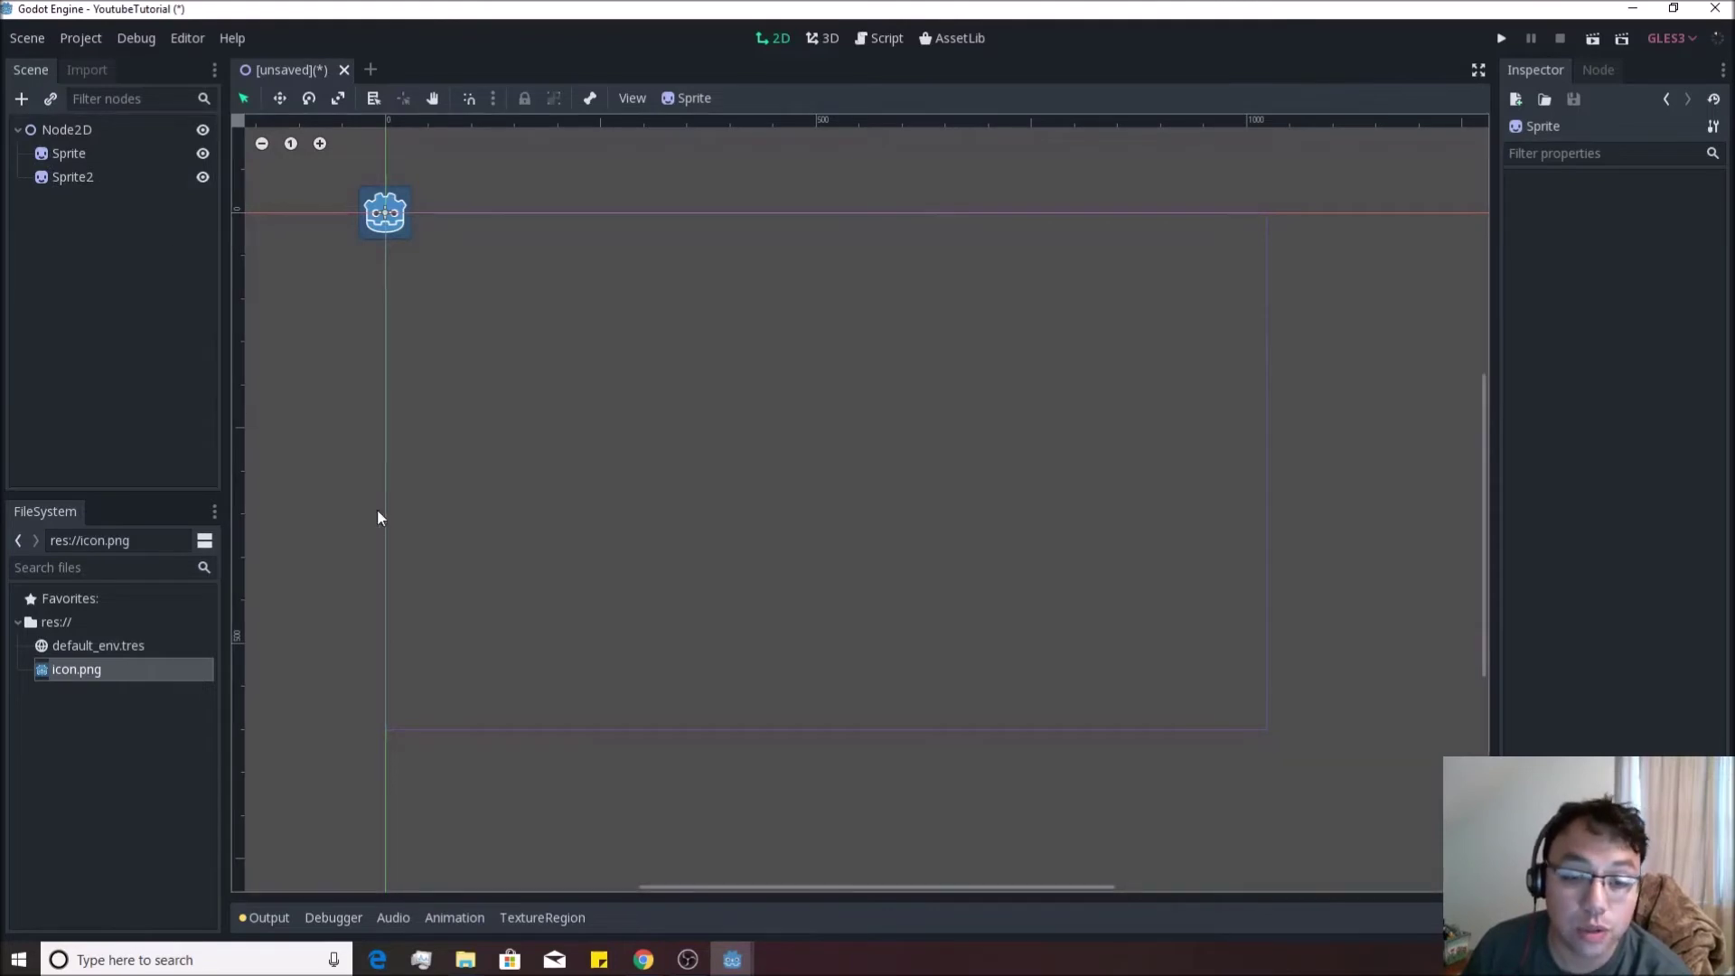
Move the first Sprite away from the origin into the viewport and assign icon.png as Sprite2's texture
{"action": "left_click", "coordinate": [404, 222]}
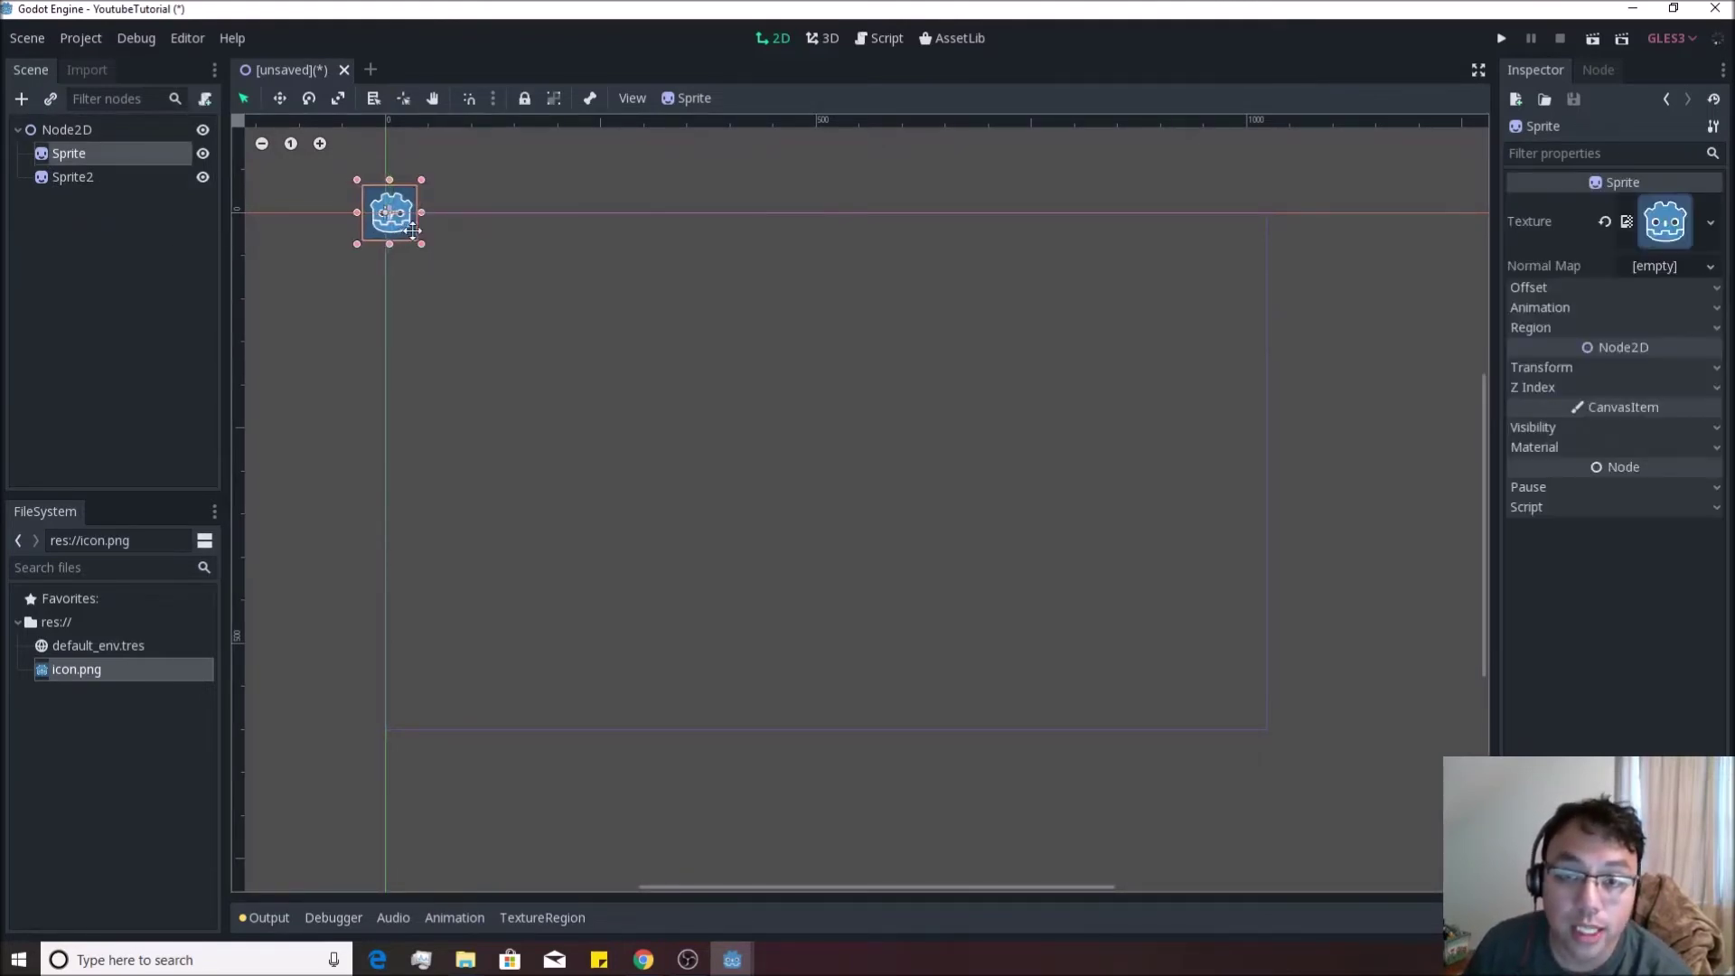
{"action": "left_click_drag", "start_coordinate": [413, 231], "coordinate": [559, 306]}
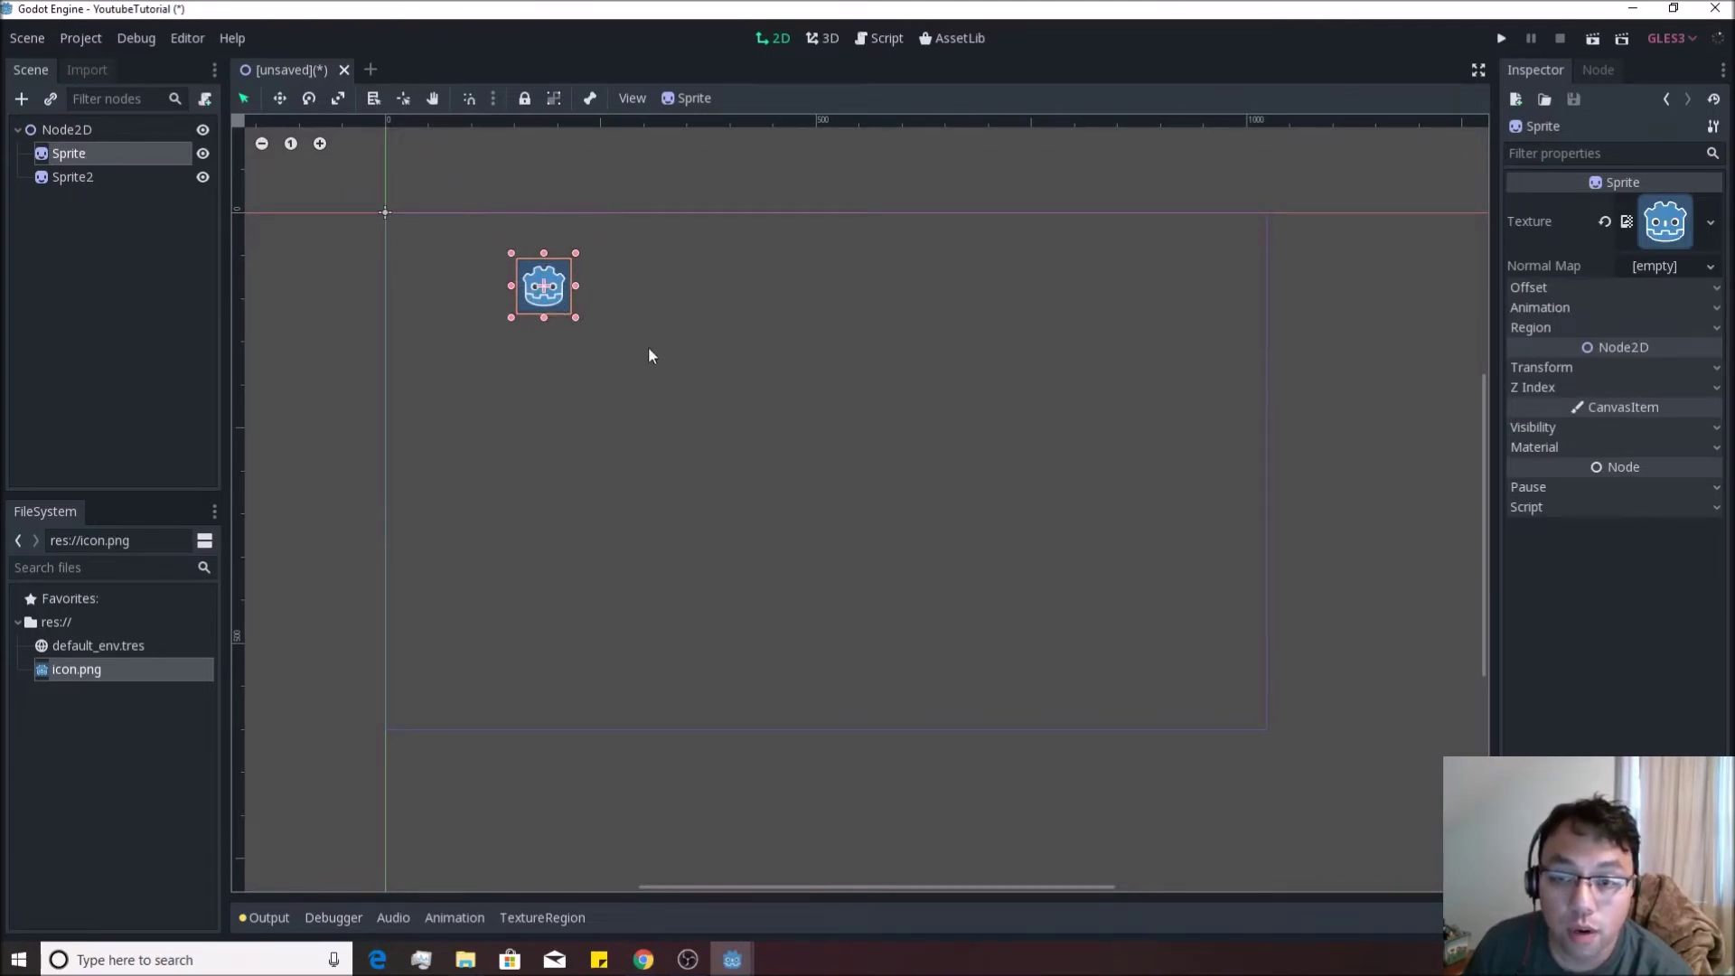
{"action": "left_click", "coordinate": [74, 185]}
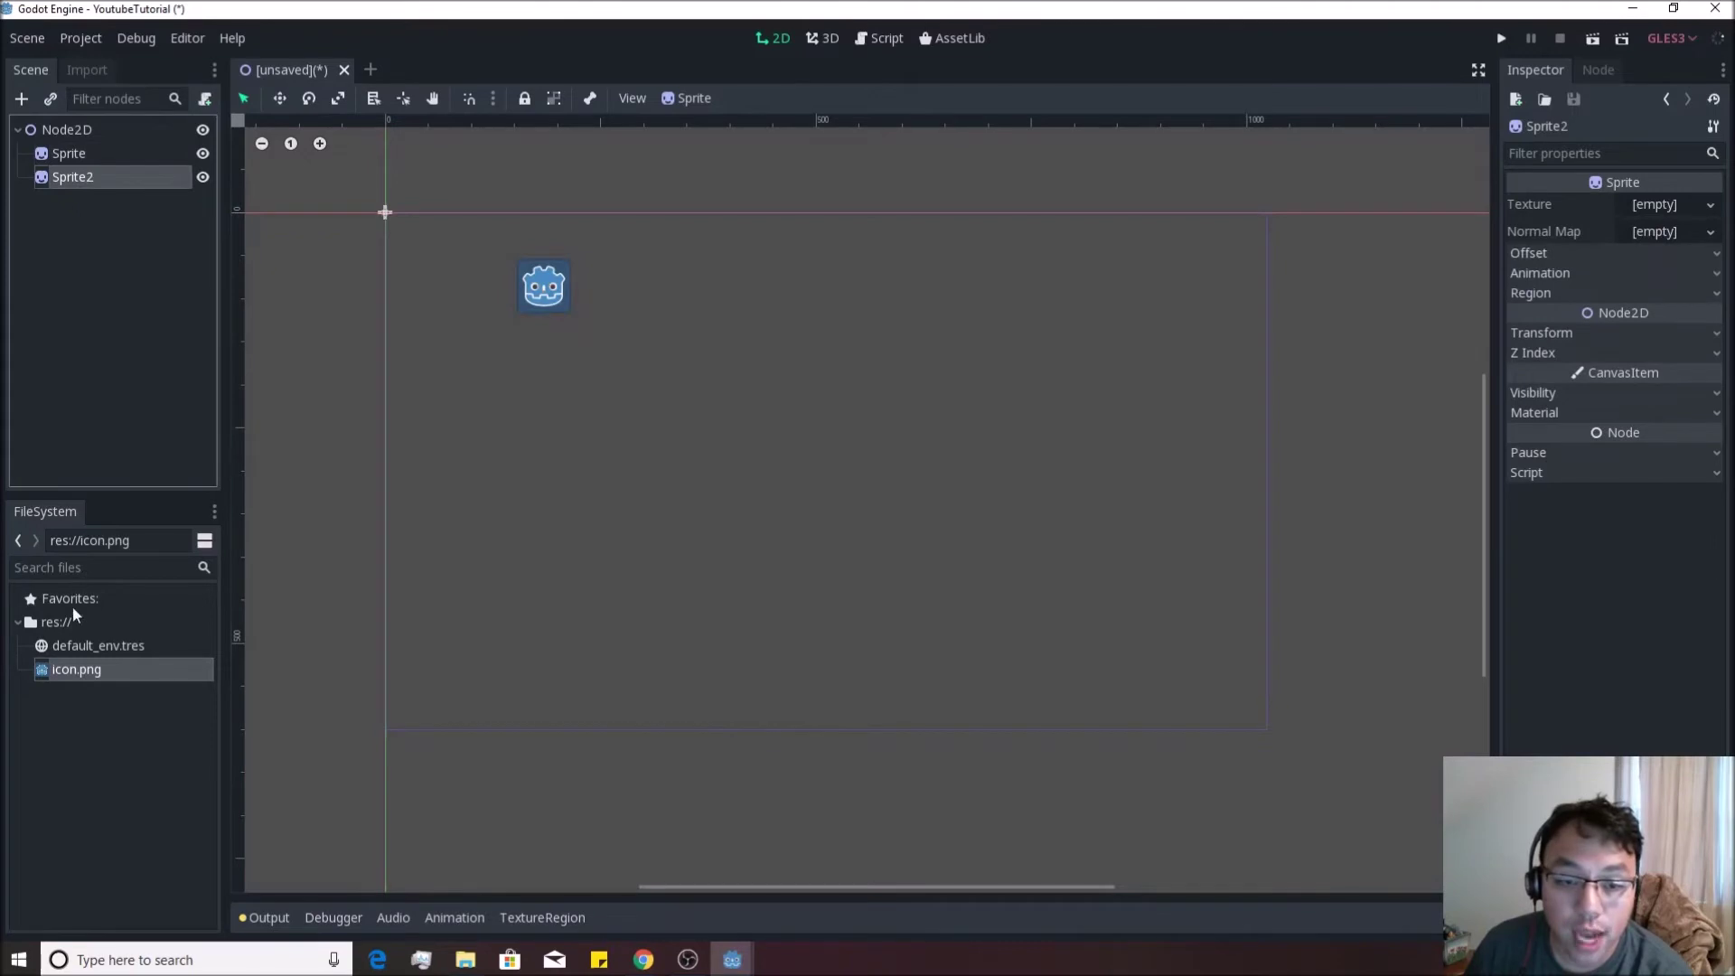
{"action": "left_click_drag", "start_coordinate": [85, 674], "coordinate": [1645, 210]}
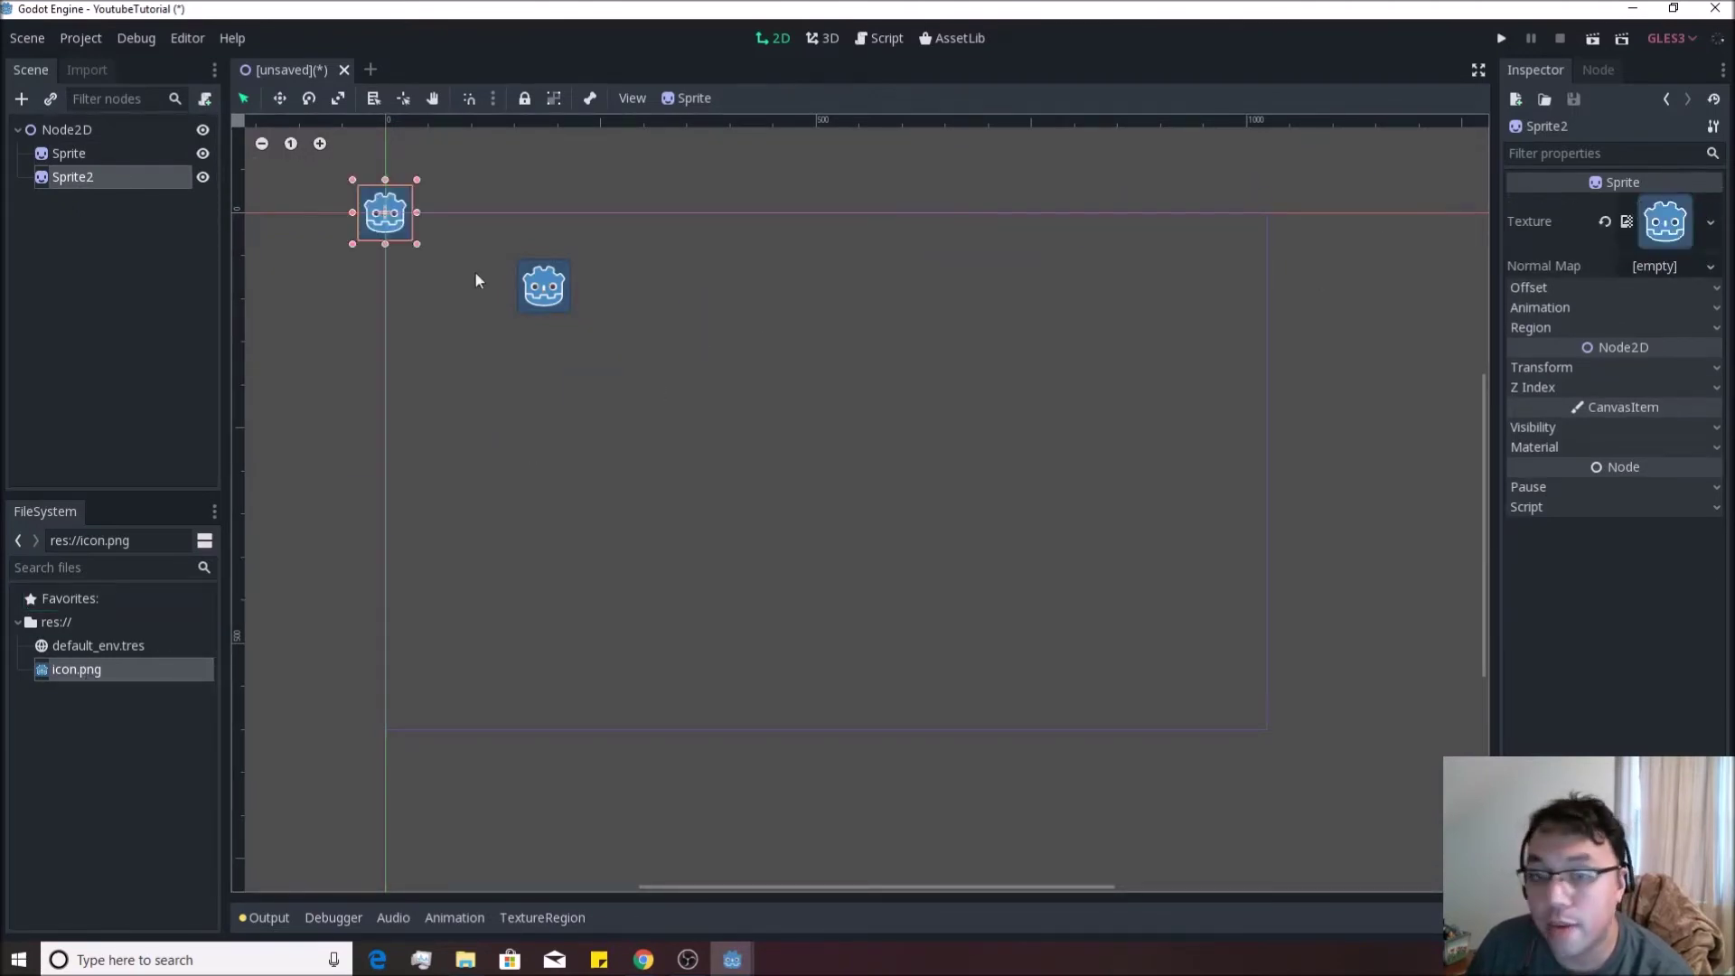
Move Sprite and Sprite2 independently around the viewport, leaving them side by side near its upper edge with Sprite2 nearer the origin
{"action": "left_click_drag", "start_coordinate": [393, 219], "coordinate": [444, 379]}
{"action": "left_click_drag", "start_coordinate": [543, 289], "coordinate": [659, 278]}
{"action": "left_click_drag", "start_coordinate": [430, 392], "coordinate": [434, 284]}
{"action": "left_click_drag", "start_coordinate": [665, 294], "coordinate": [626, 402]}
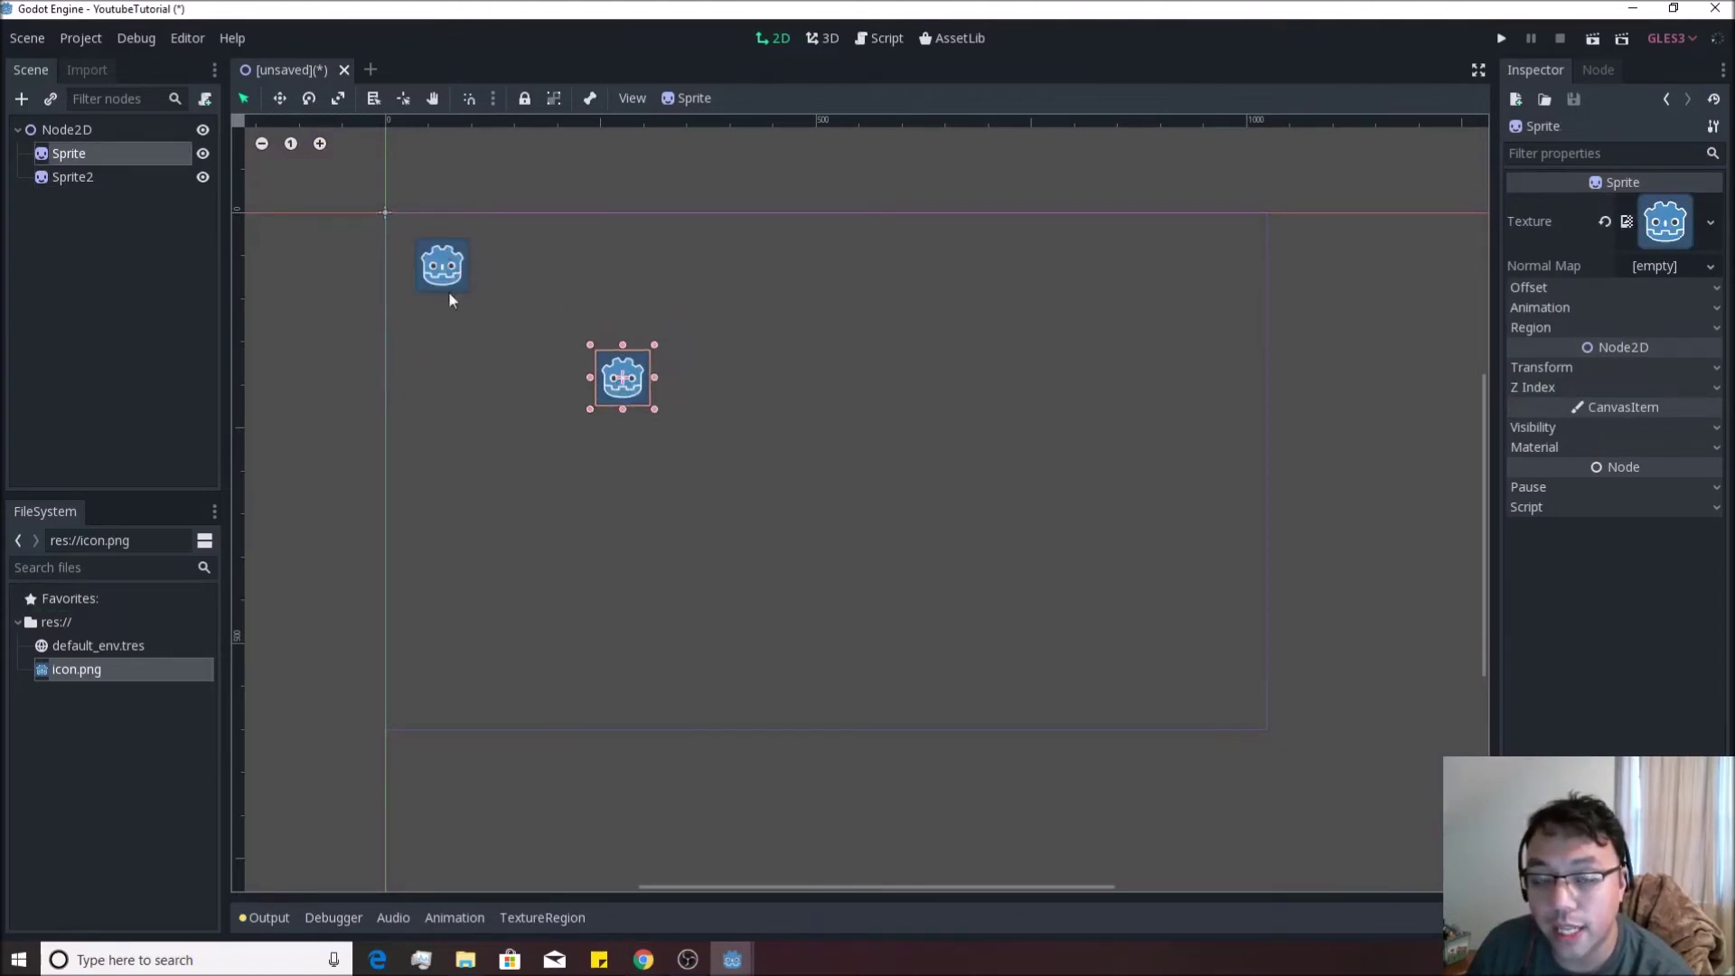
{"action": "left_click_drag", "start_coordinate": [444, 277], "coordinate": [475, 288]}
{"action": "left_click_drag", "start_coordinate": [600, 392], "coordinate": [659, 280]}
Add a Sprite node as a child of the first Sprite
{"action": "right_click", "coordinate": [85, 154]}
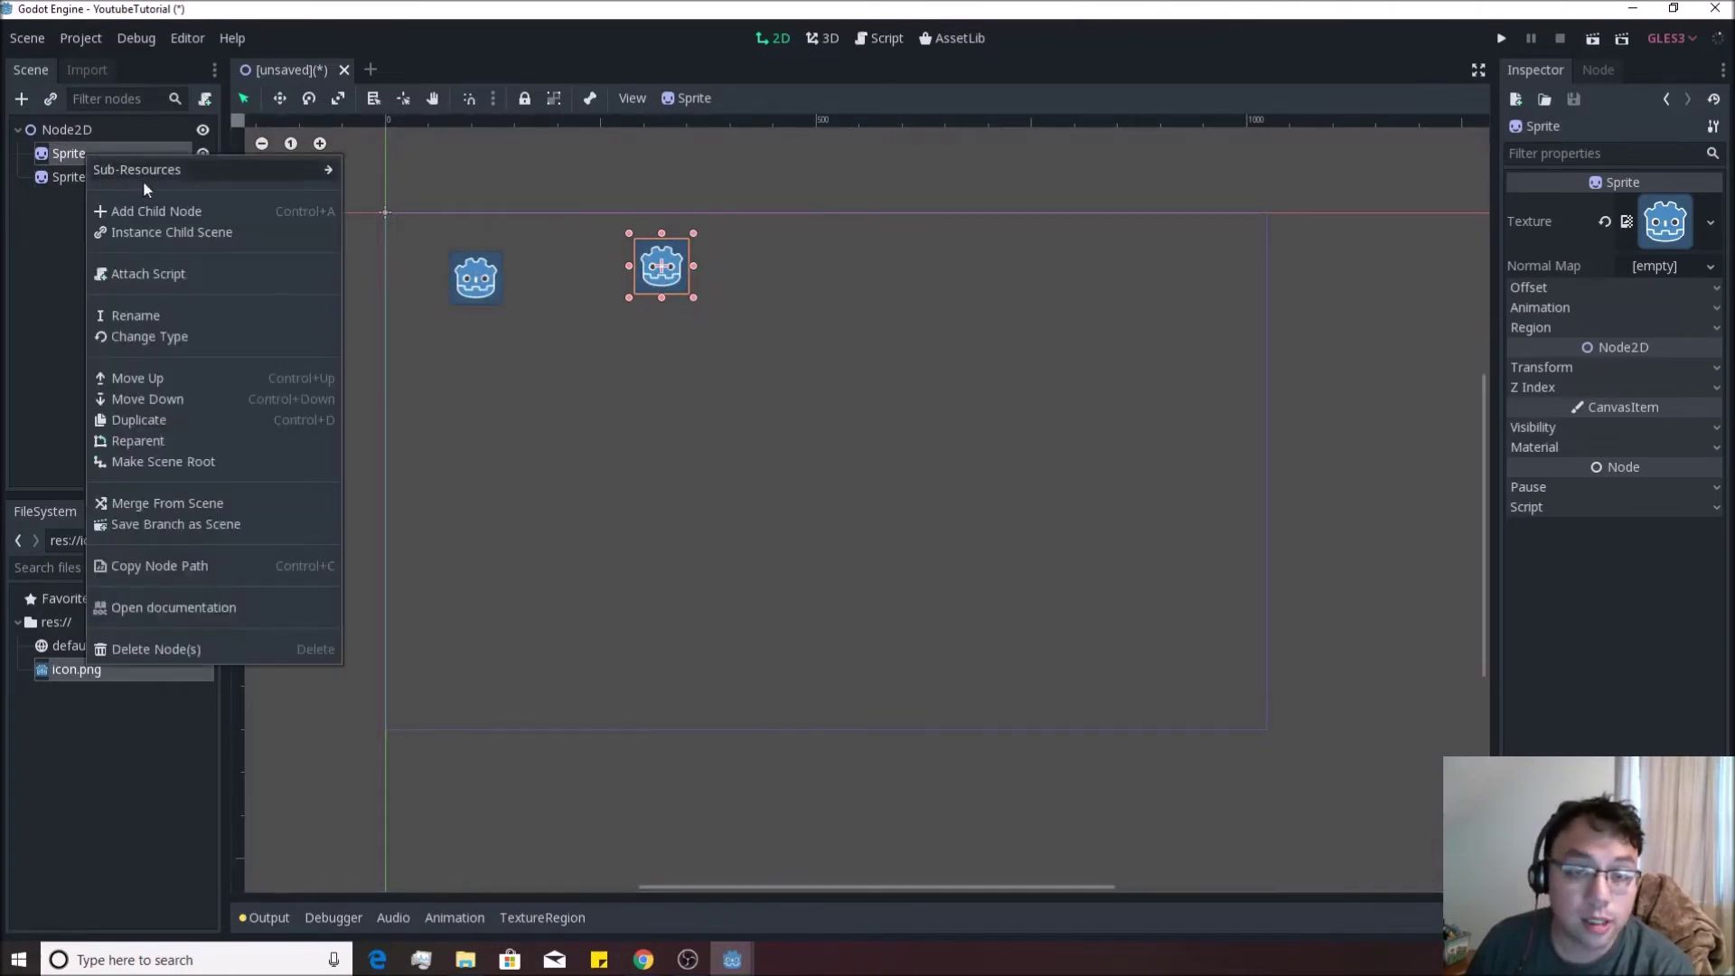
{"action": "left_click", "coordinate": [133, 212]}
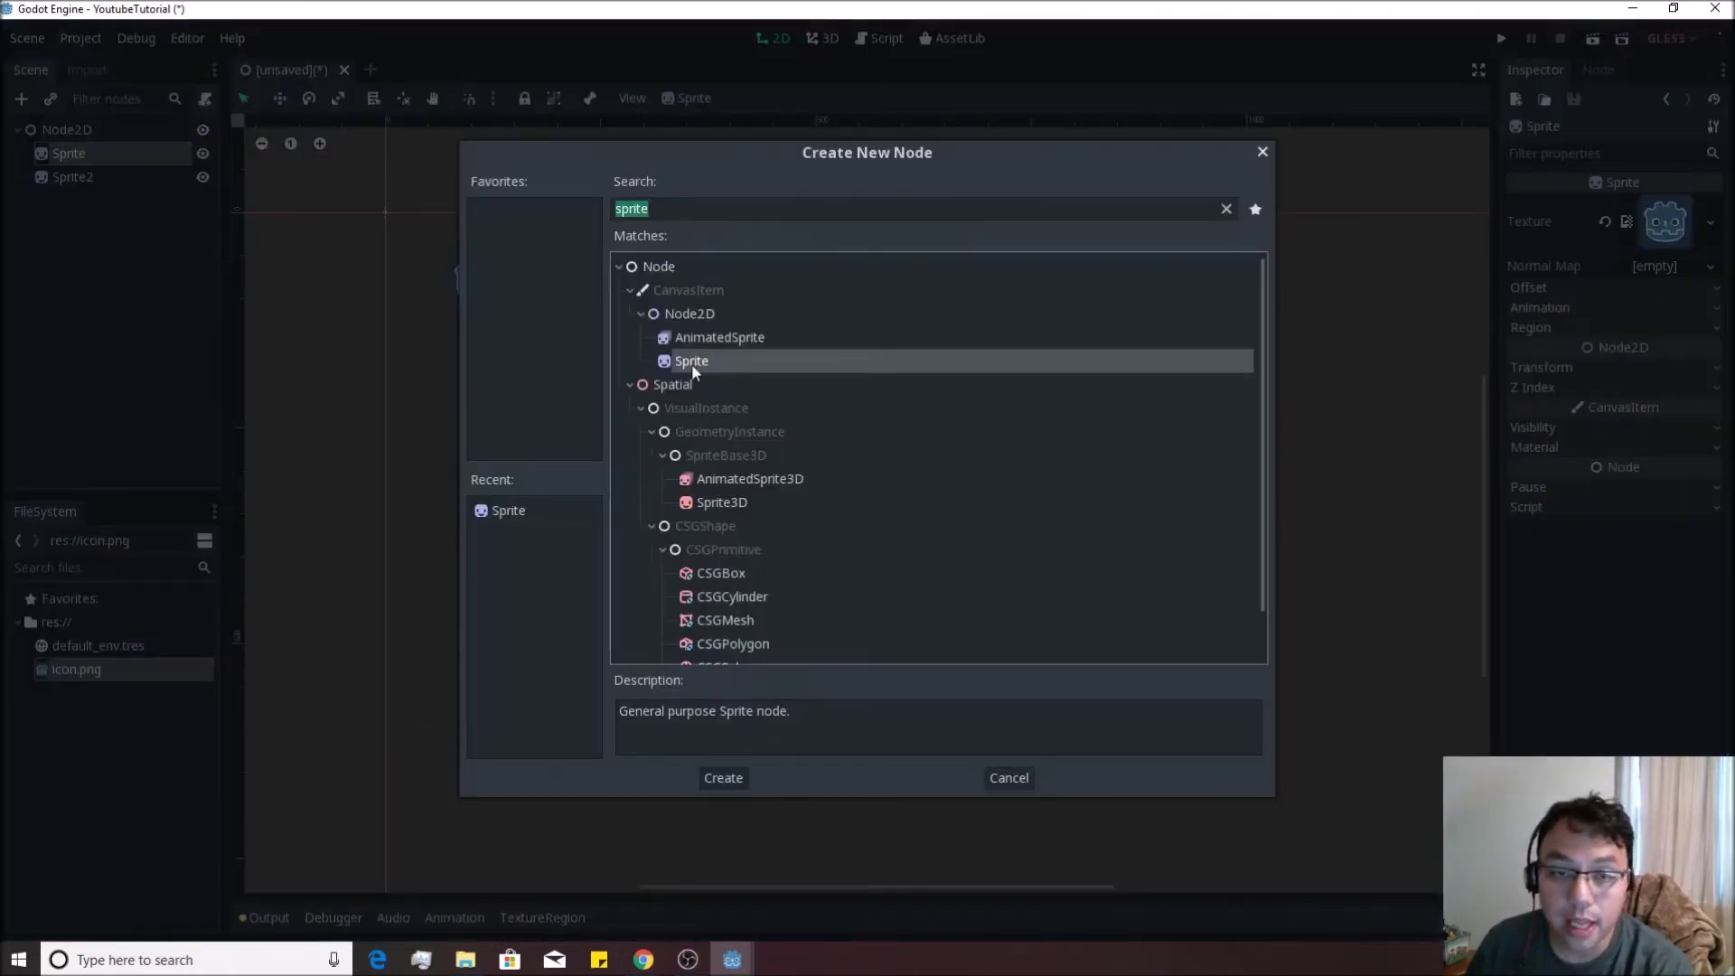
{"action": "double_click", "coordinate": [691, 364]}
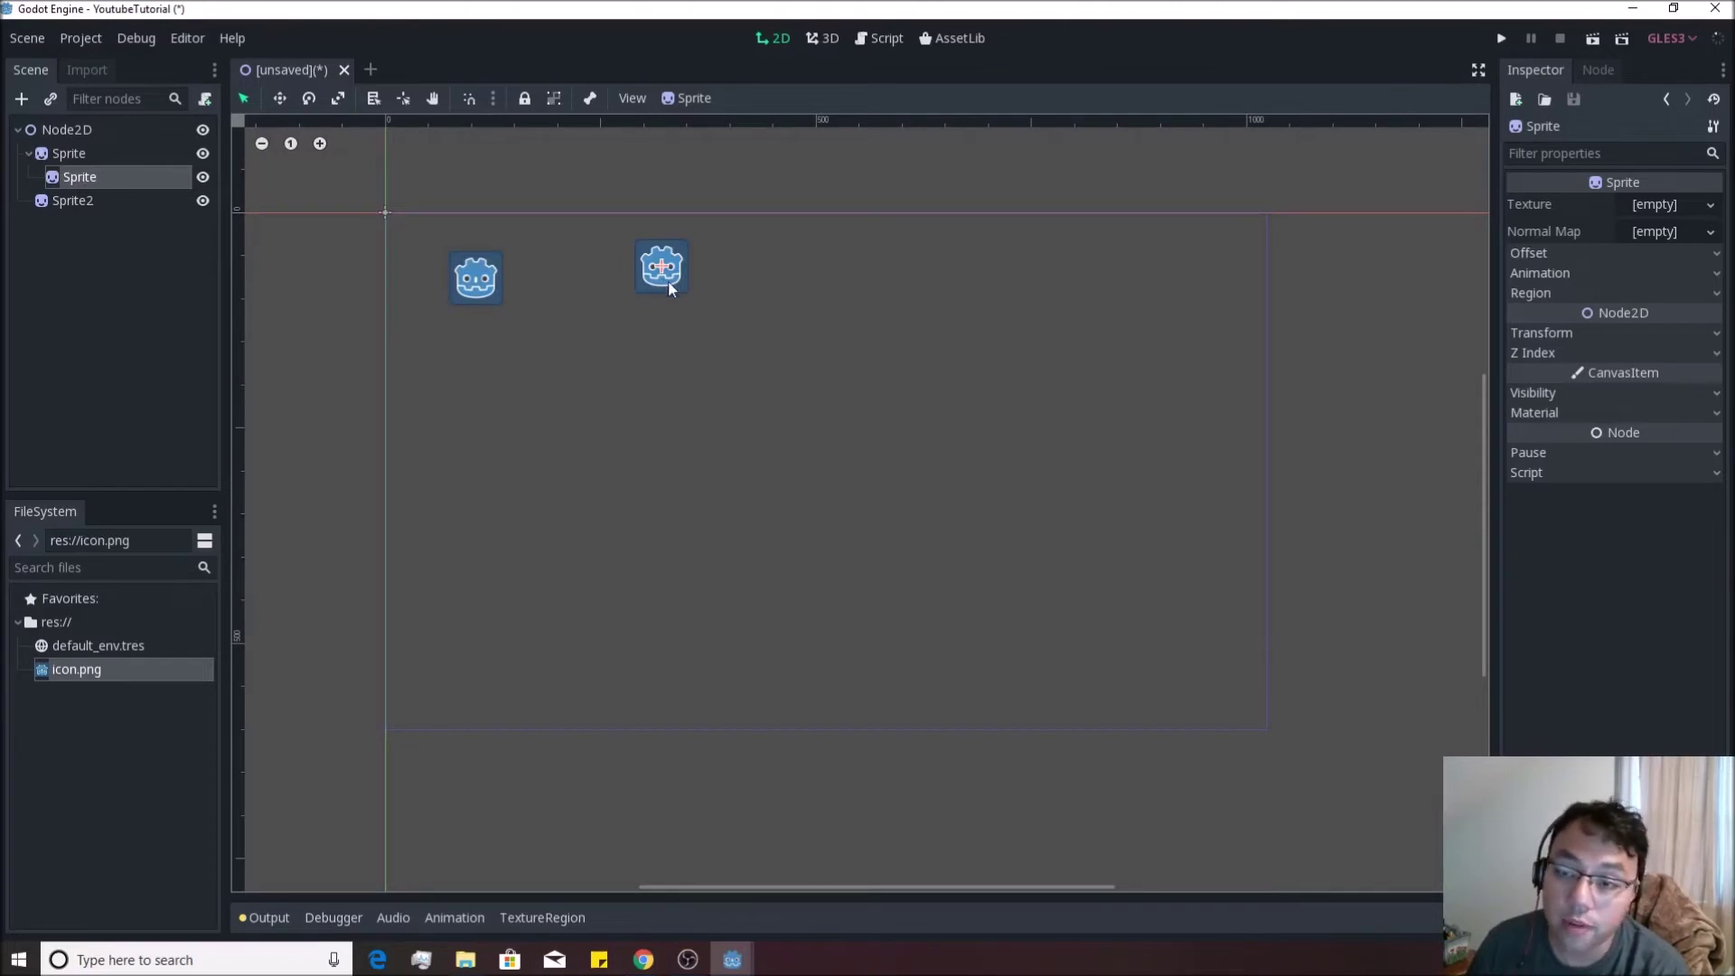
Shift the parent Sprite slightly, assign icon.png as the nested Sprite's texture and place the nested Sprite beside its parent
{"action": "left_click_drag", "start_coordinate": [669, 280], "coordinate": [640, 309]}
{"action": "left_click", "coordinate": [118, 177]}
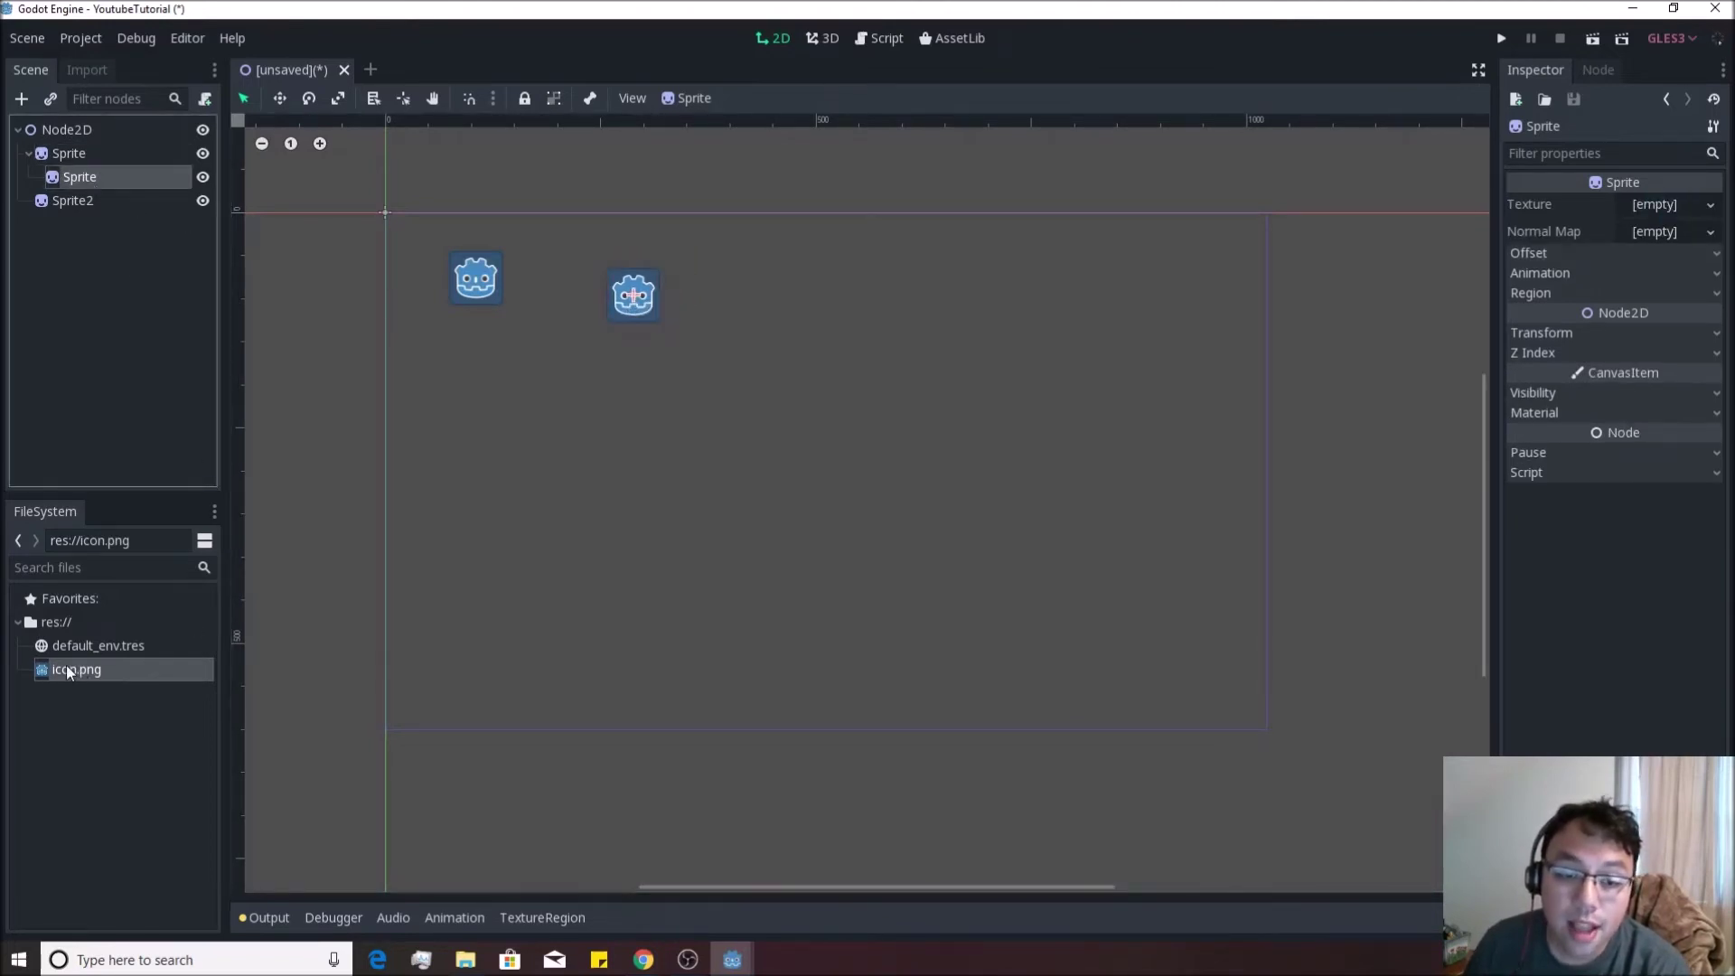
{"action": "left_click_drag", "start_coordinate": [59, 669], "coordinate": [1634, 203]}
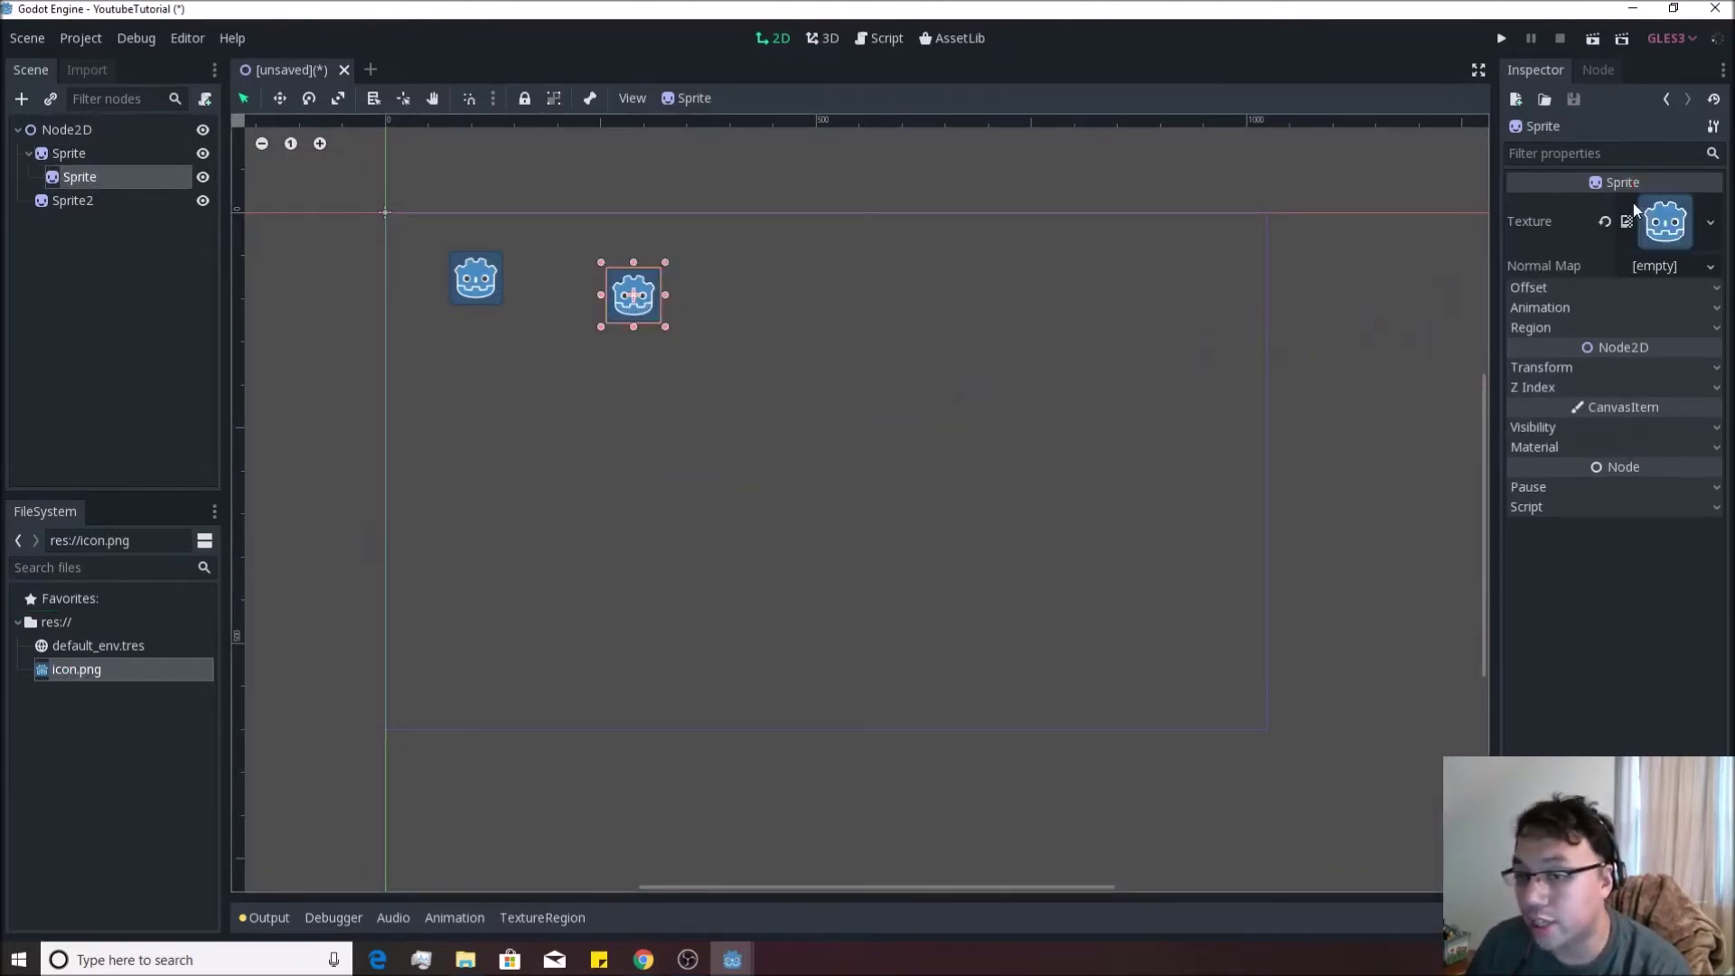
{"action": "left_click_drag", "start_coordinate": [643, 309], "coordinate": [704, 281]}
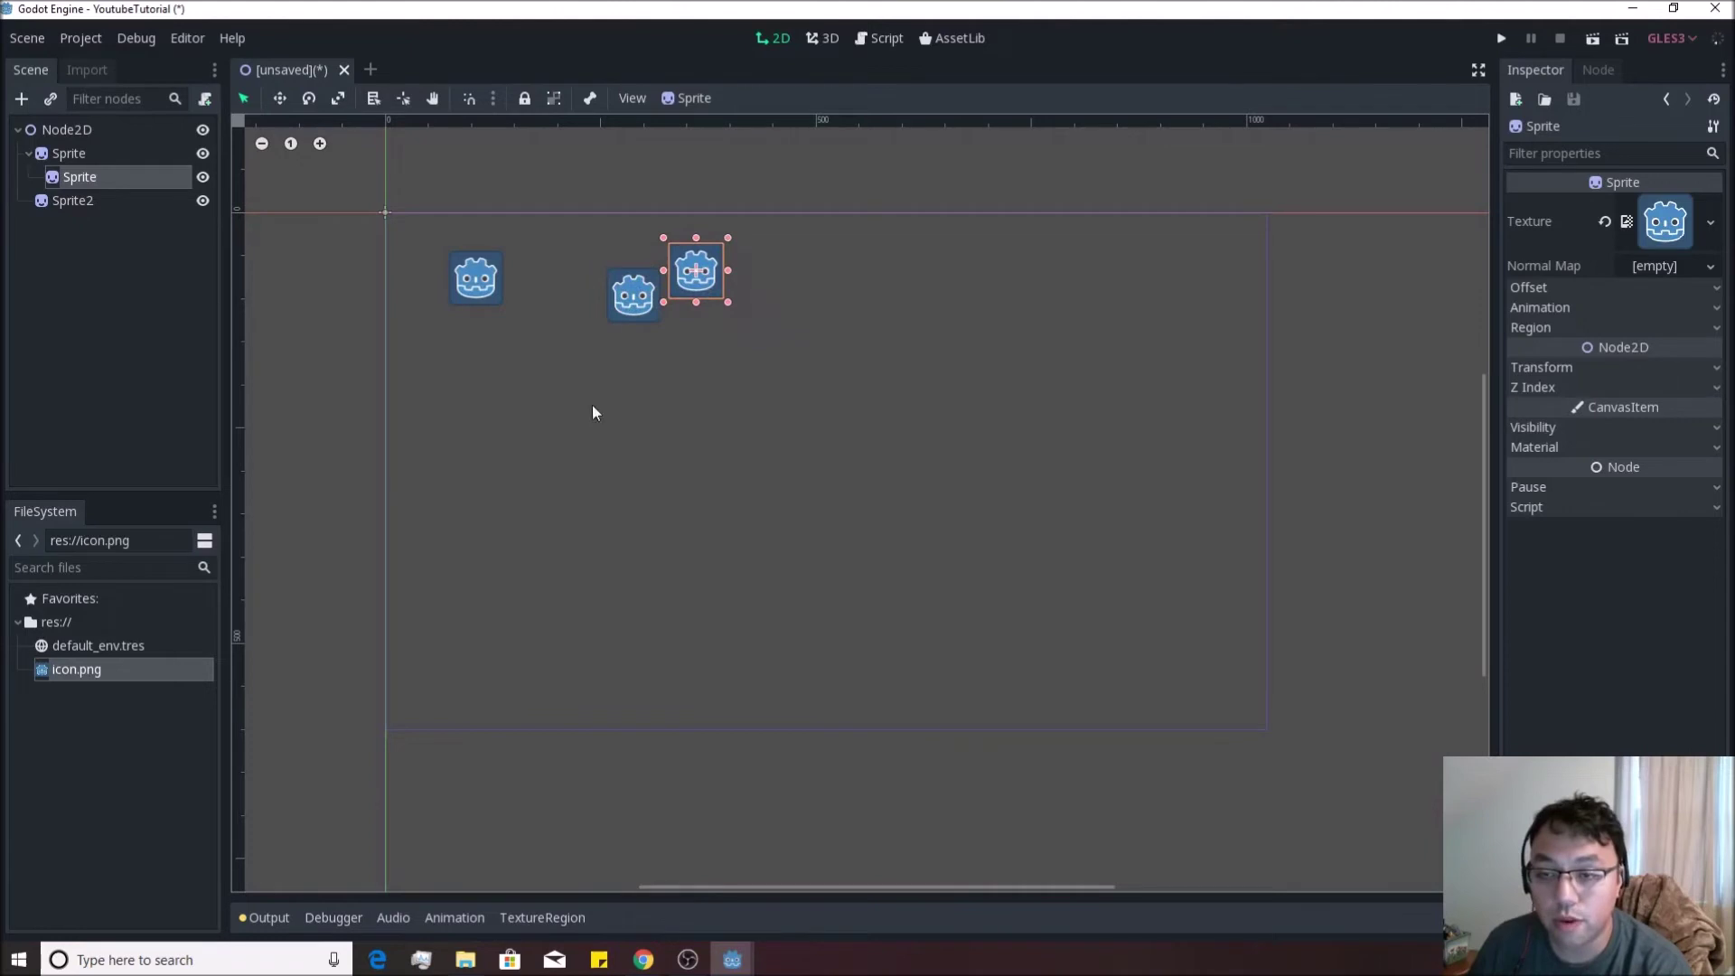
Reposition the parent Sprite and its nested child, and move Sprite2 separately a little further down
{"action": "left_click", "coordinate": [68, 153]}
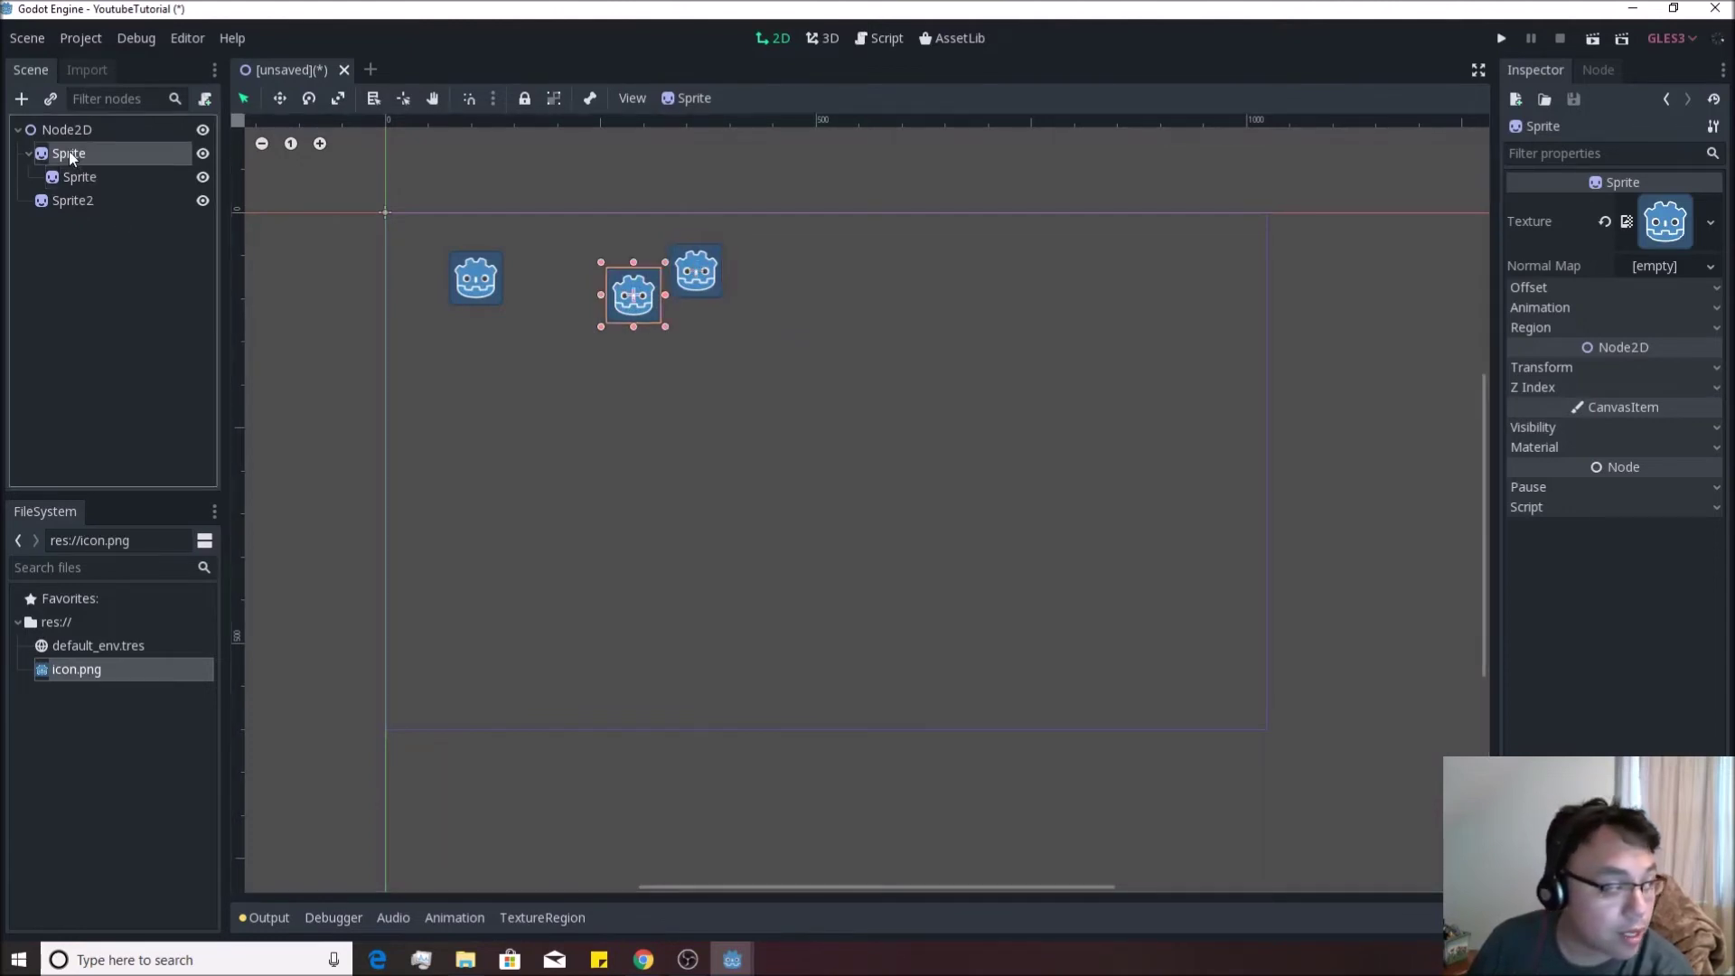
{"action": "left_click_drag", "start_coordinate": [646, 307], "coordinate": [680, 345]}
{"action": "left_click", "coordinate": [725, 322]}
{"action": "left_click", "coordinate": [644, 344]}
{"action": "left_click", "coordinate": [470, 288]}
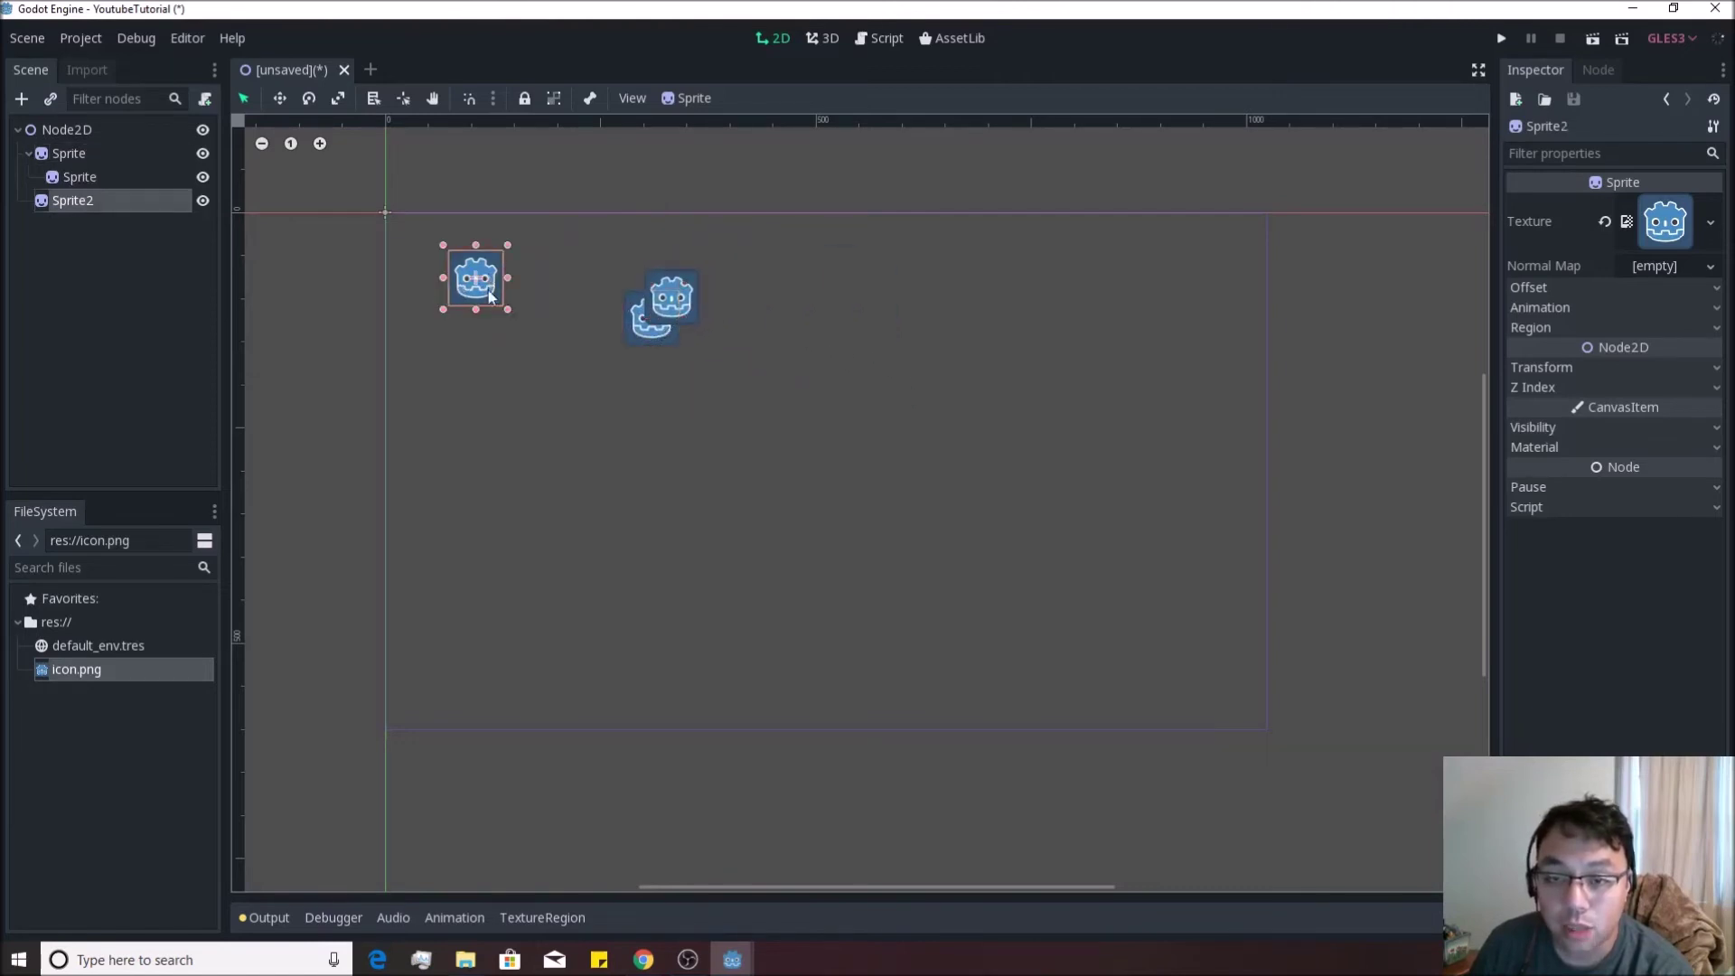
{"action": "left_click_drag", "start_coordinate": [481, 279], "coordinate": [506, 350]}
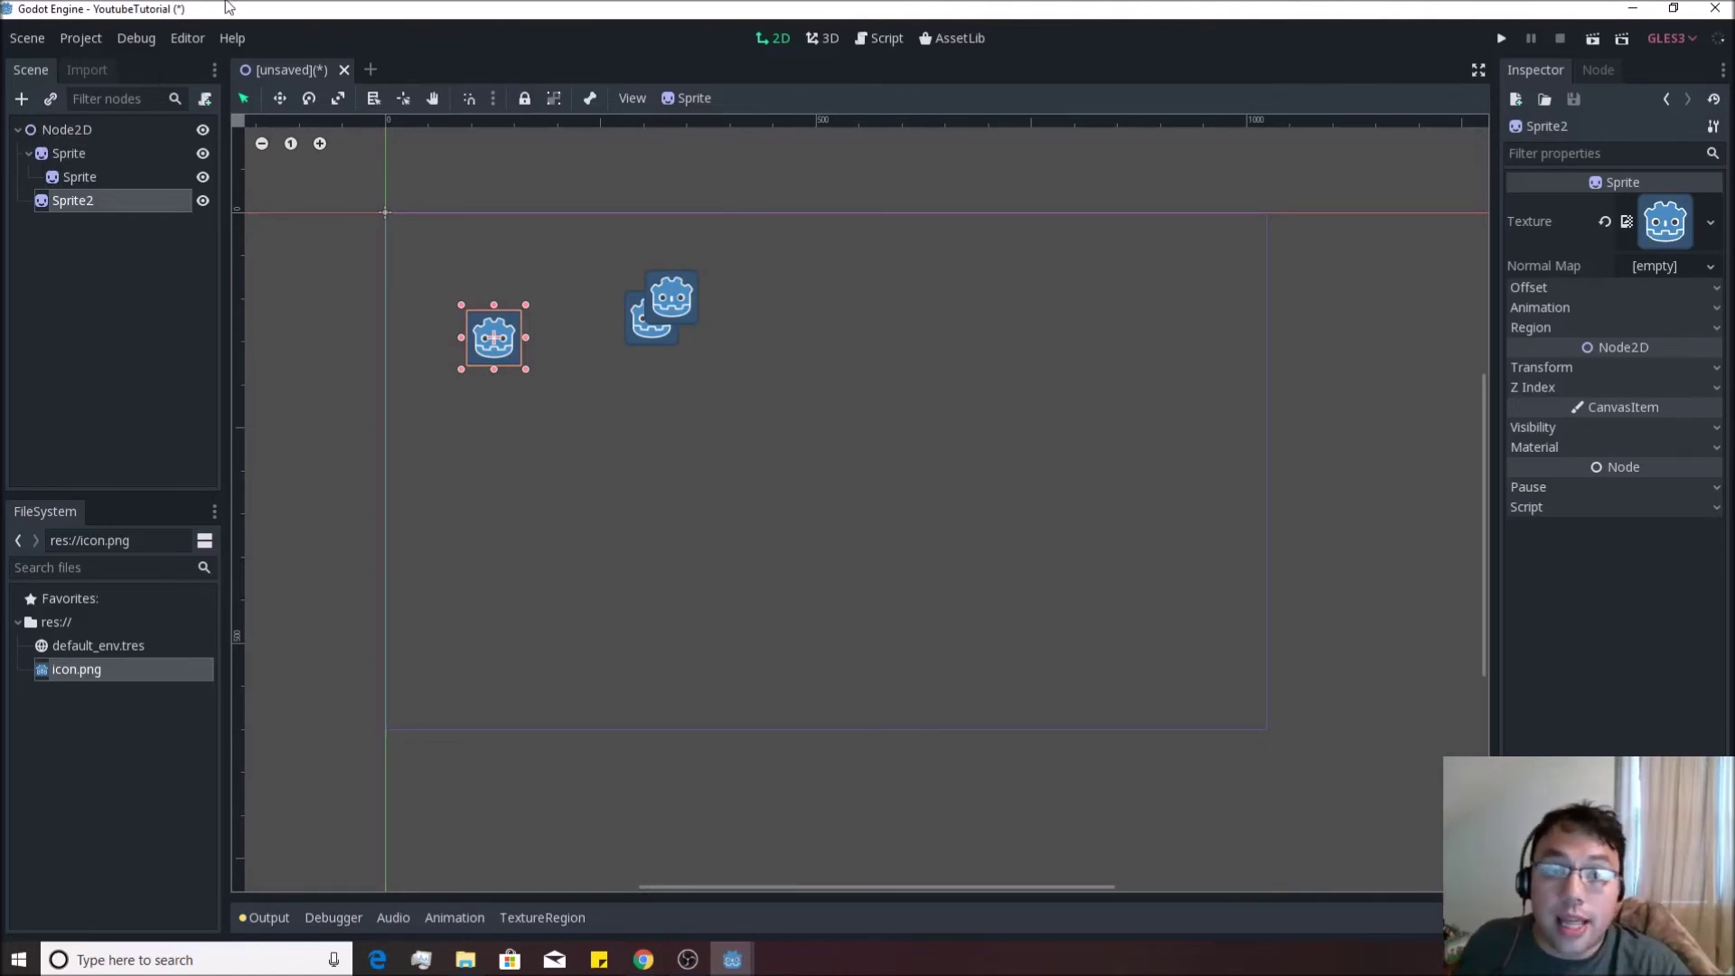
Set the Node2D root's X position to 3 in its transform properties
{"action": "left_click", "coordinate": [56, 132]}
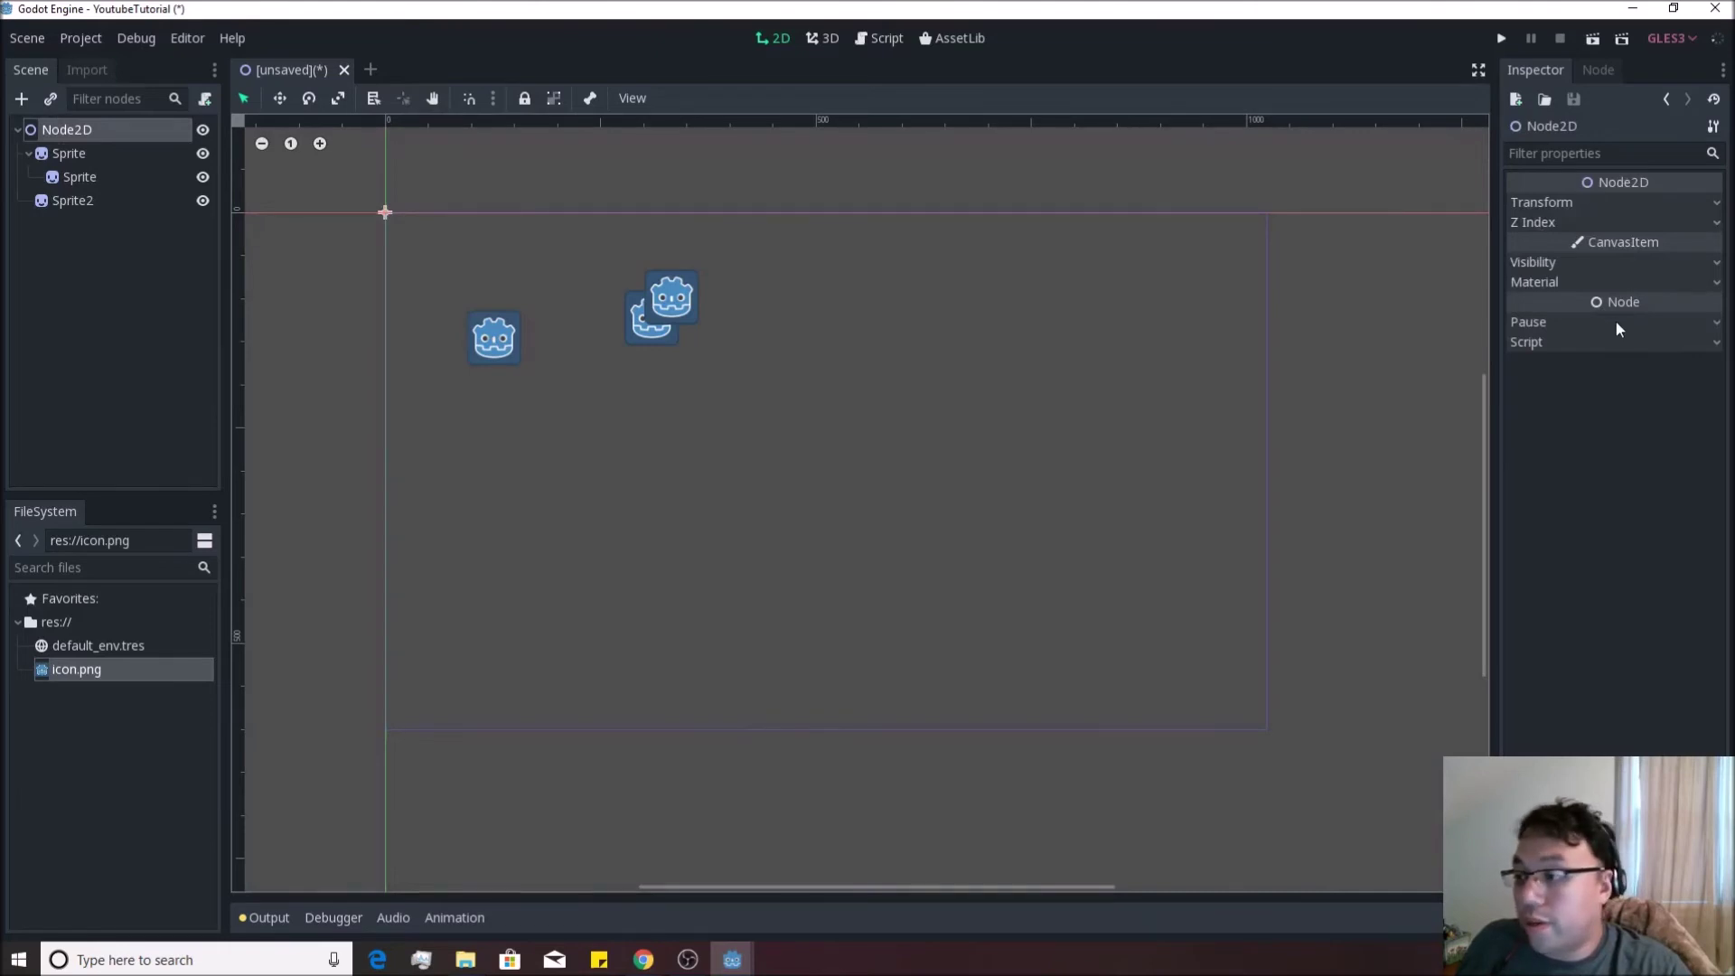
{"action": "left_click", "coordinate": [1620, 204]}
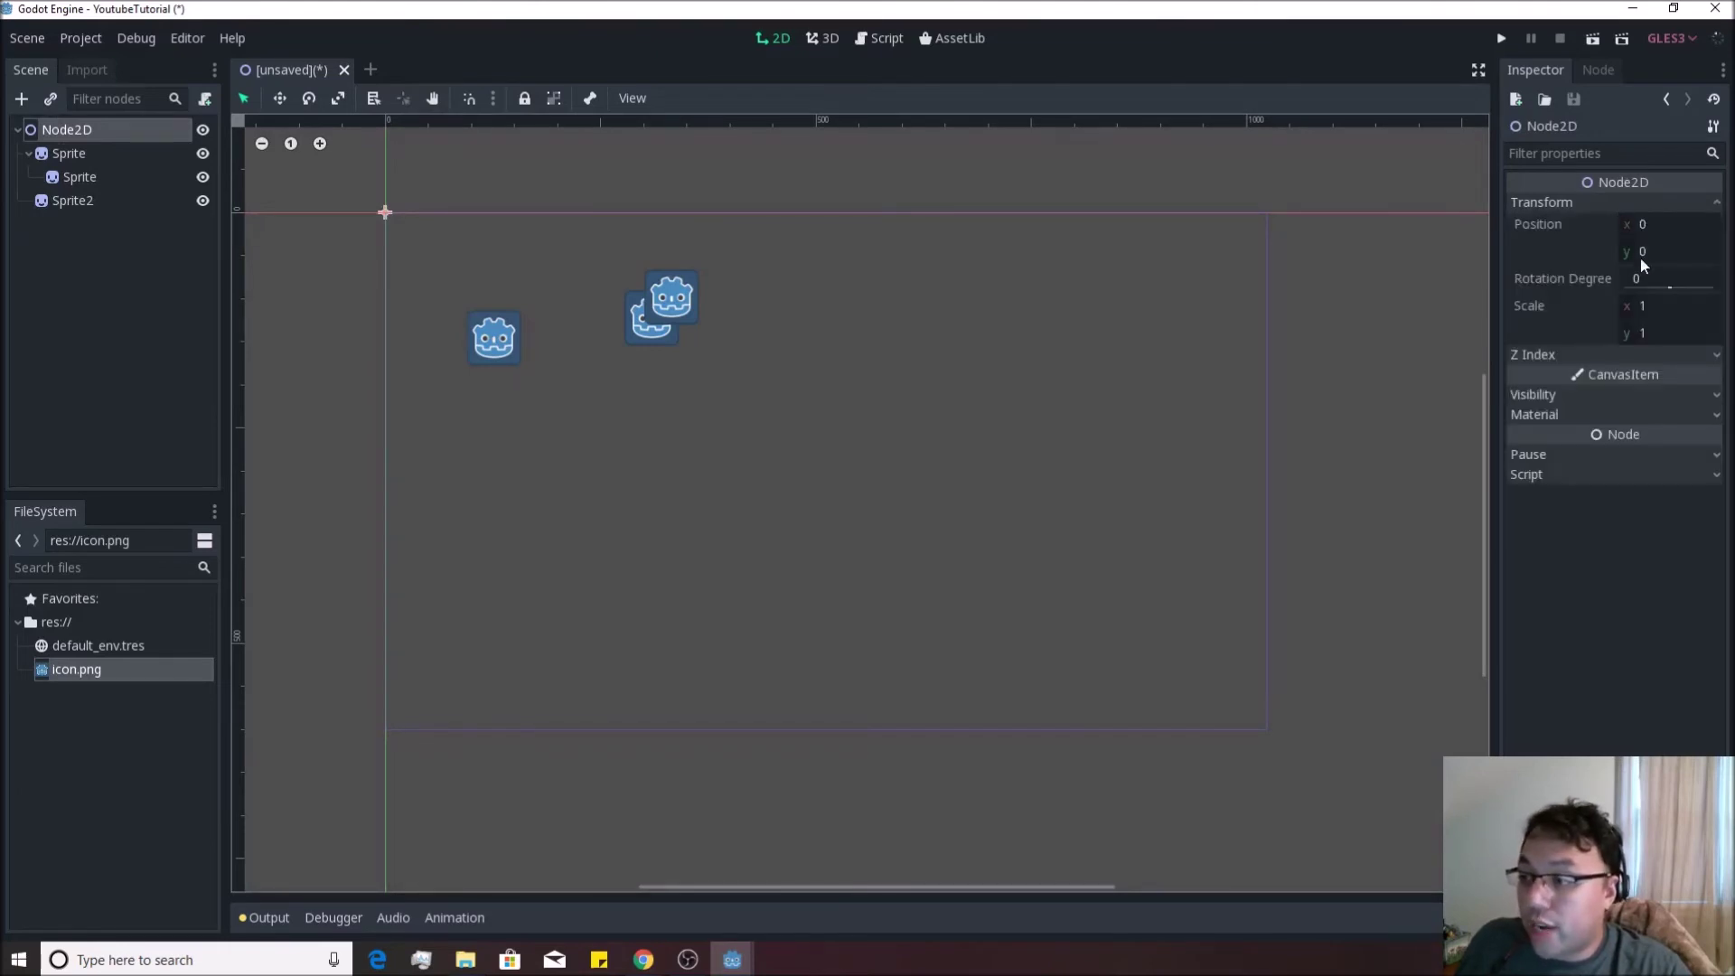
{"action": "left_click", "coordinate": [1647, 226]}
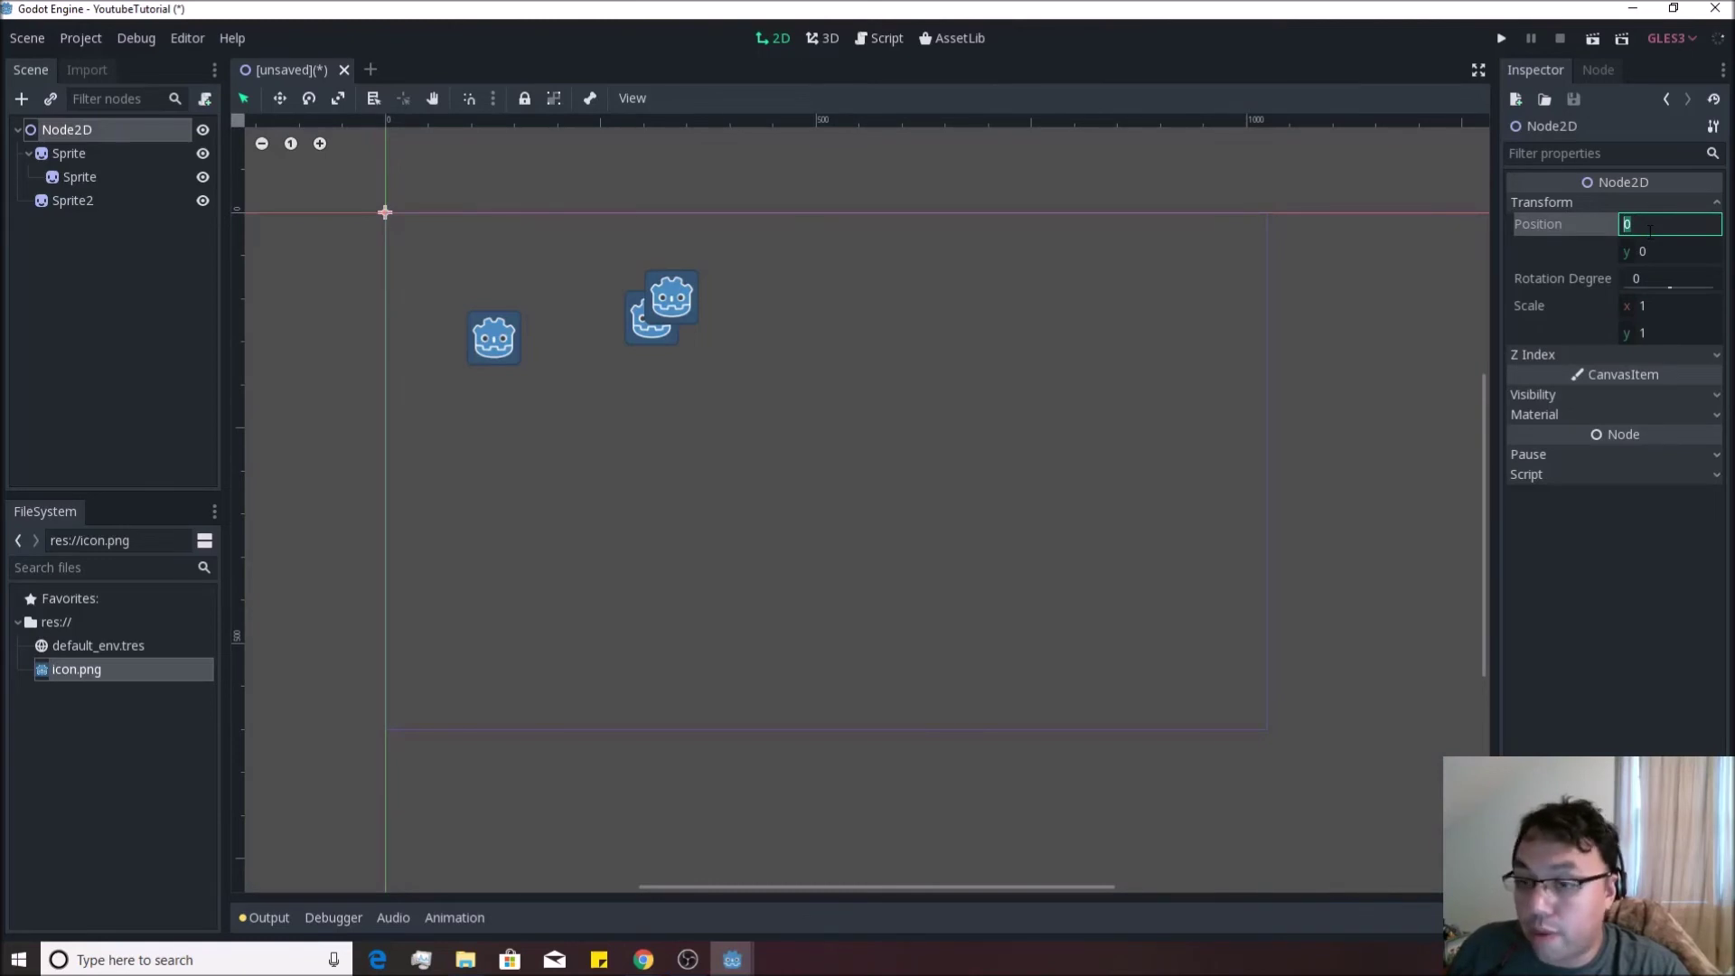
{"action": "type", "text": "3"}
{"action": "key", "text": "Return"}
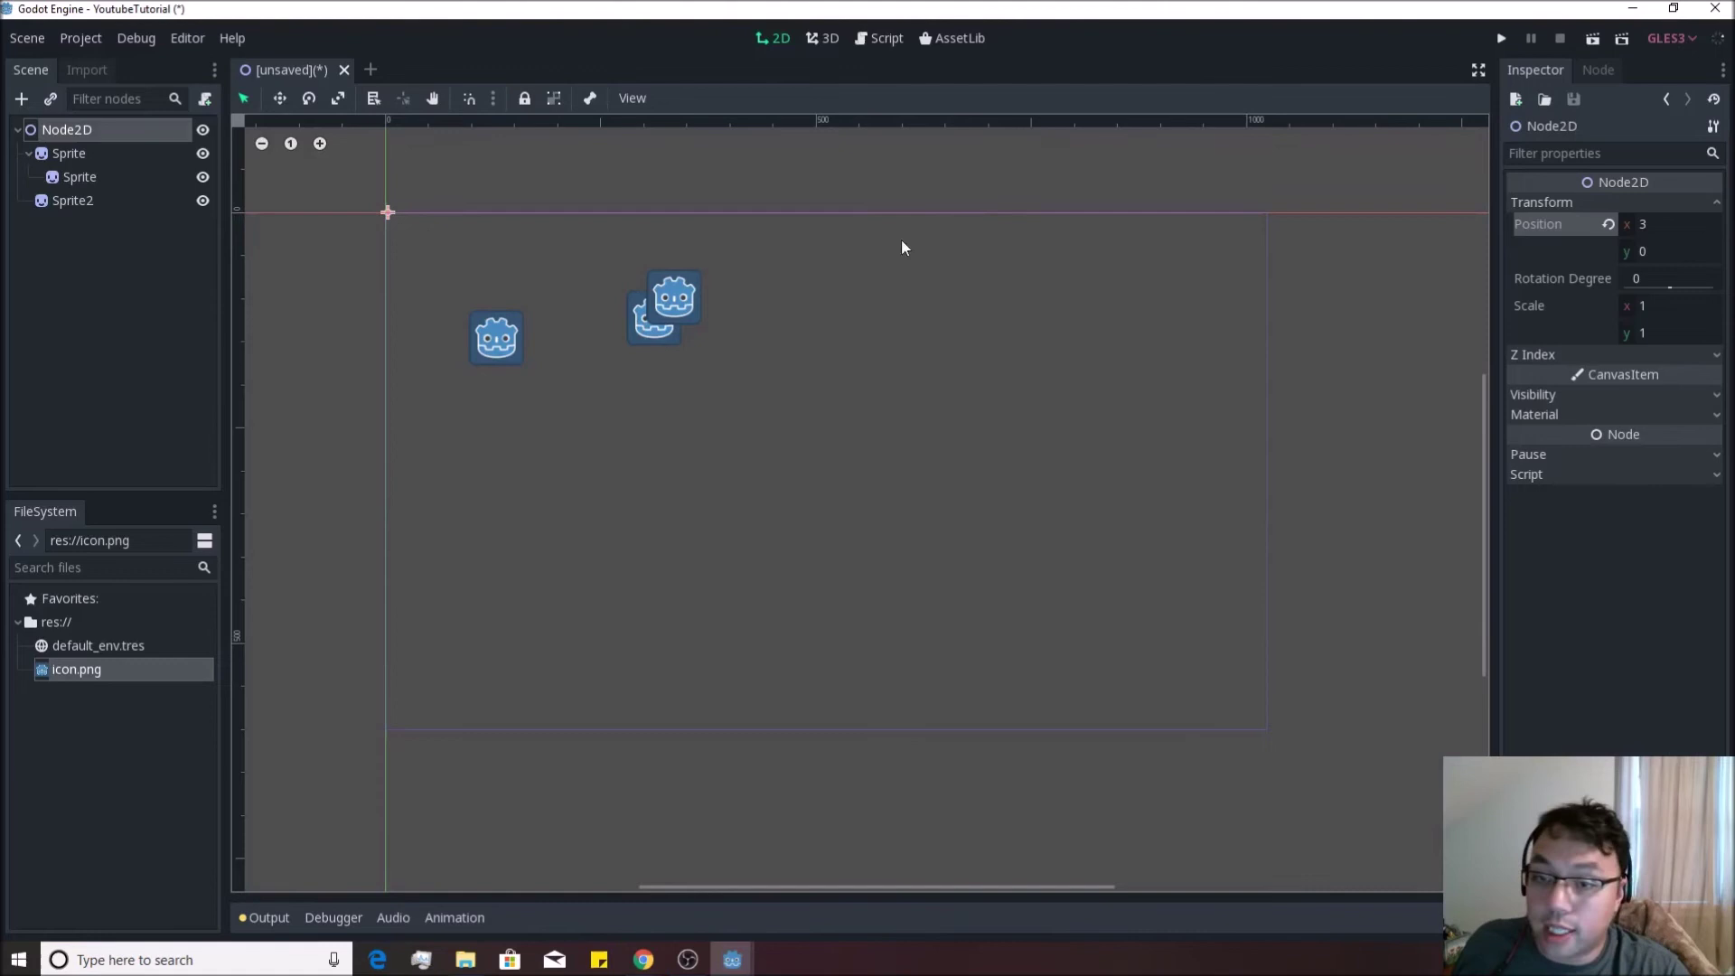
Set the Node2D root's X position back to 0 and try out its rotation, leaving it at 0 degrees
{"action": "left_click", "coordinate": [1656, 224]}
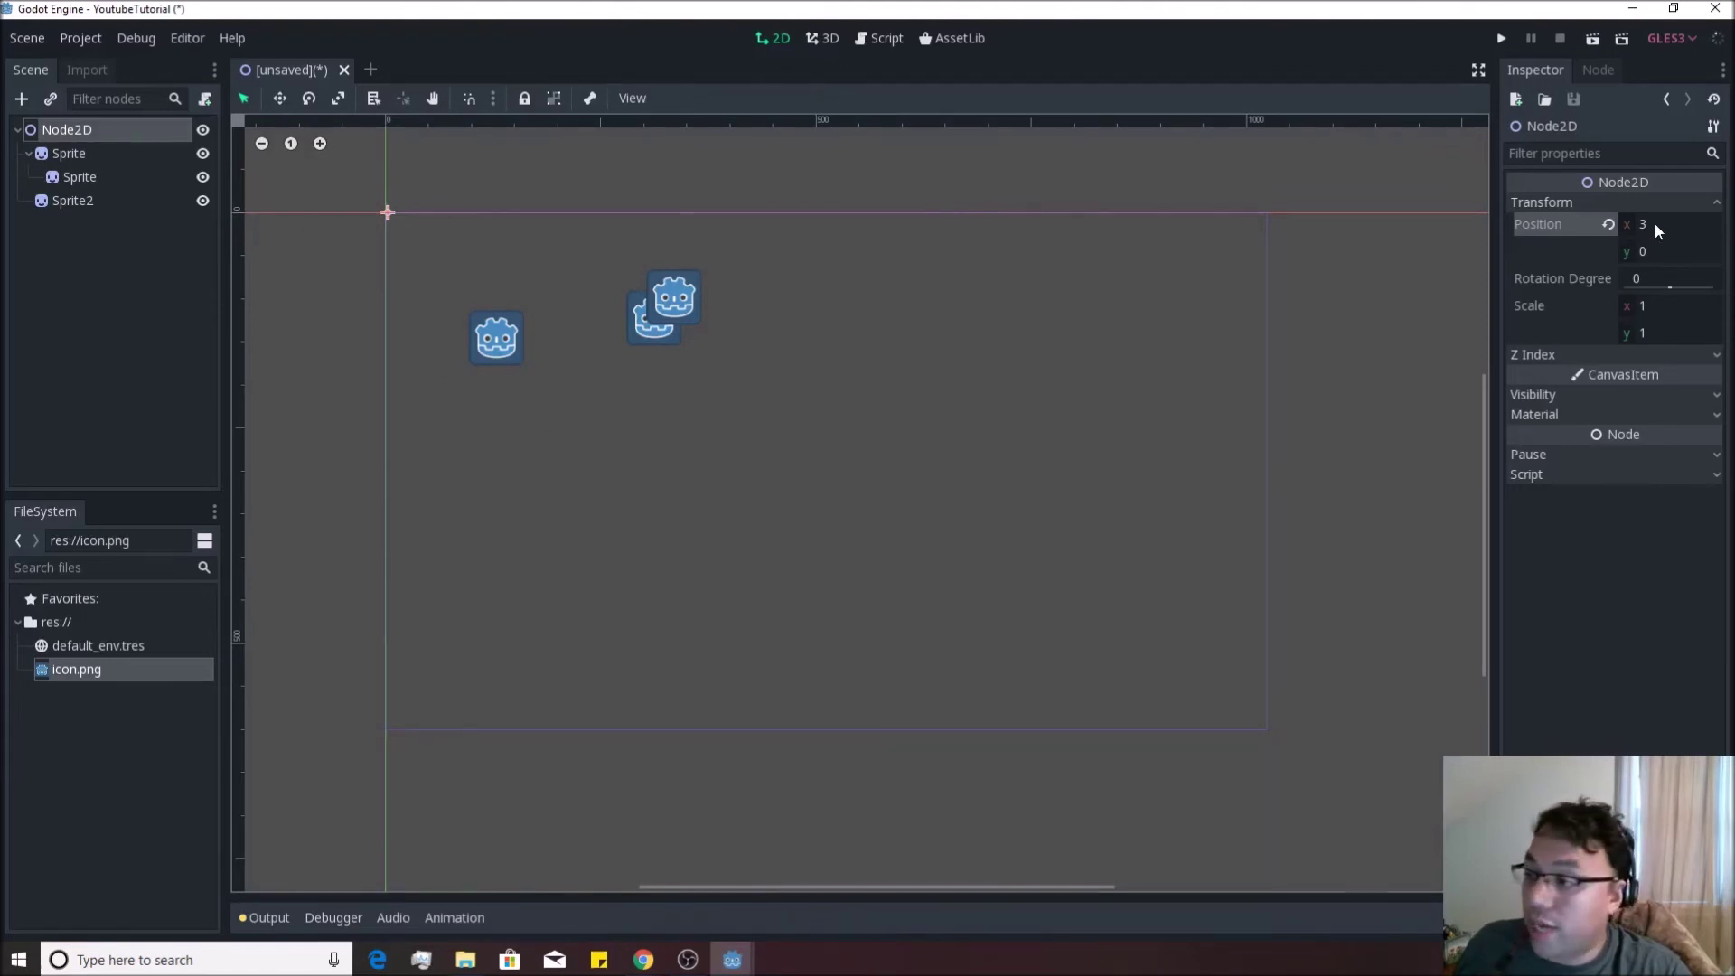
{"action": "type", "text": "0"}
{"action": "key", "text": "Return"}
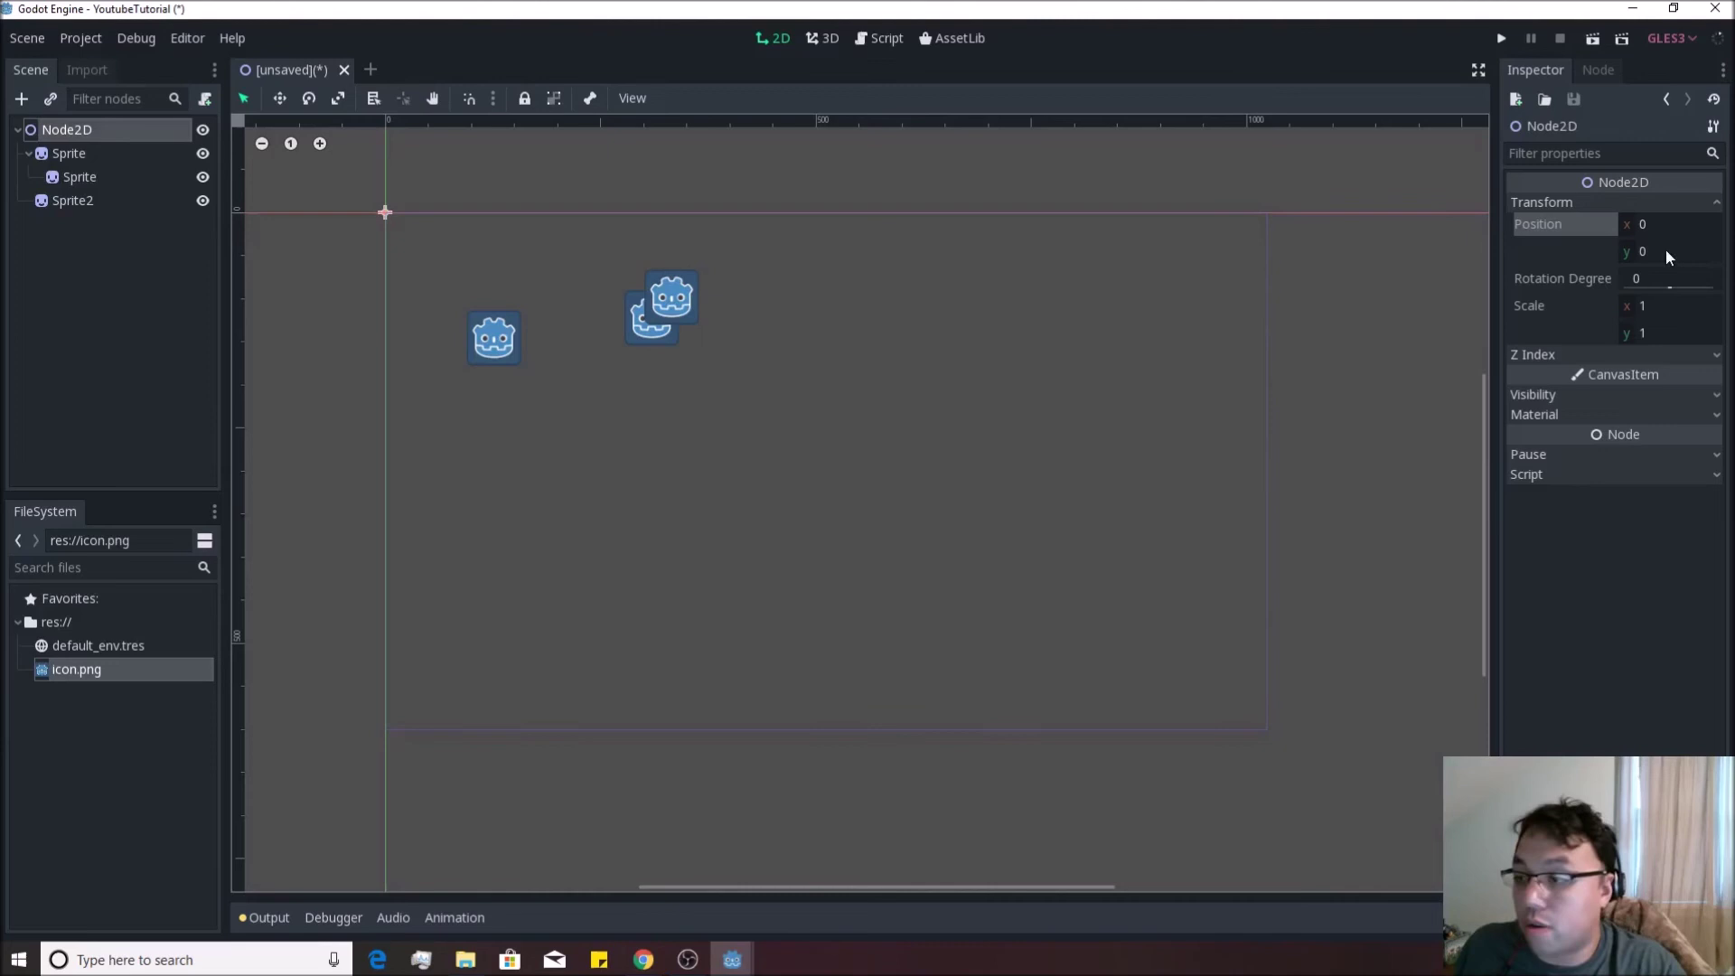
{"action": "left_click_drag", "start_coordinate": [1672, 290], "coordinate": [1672, 287]}
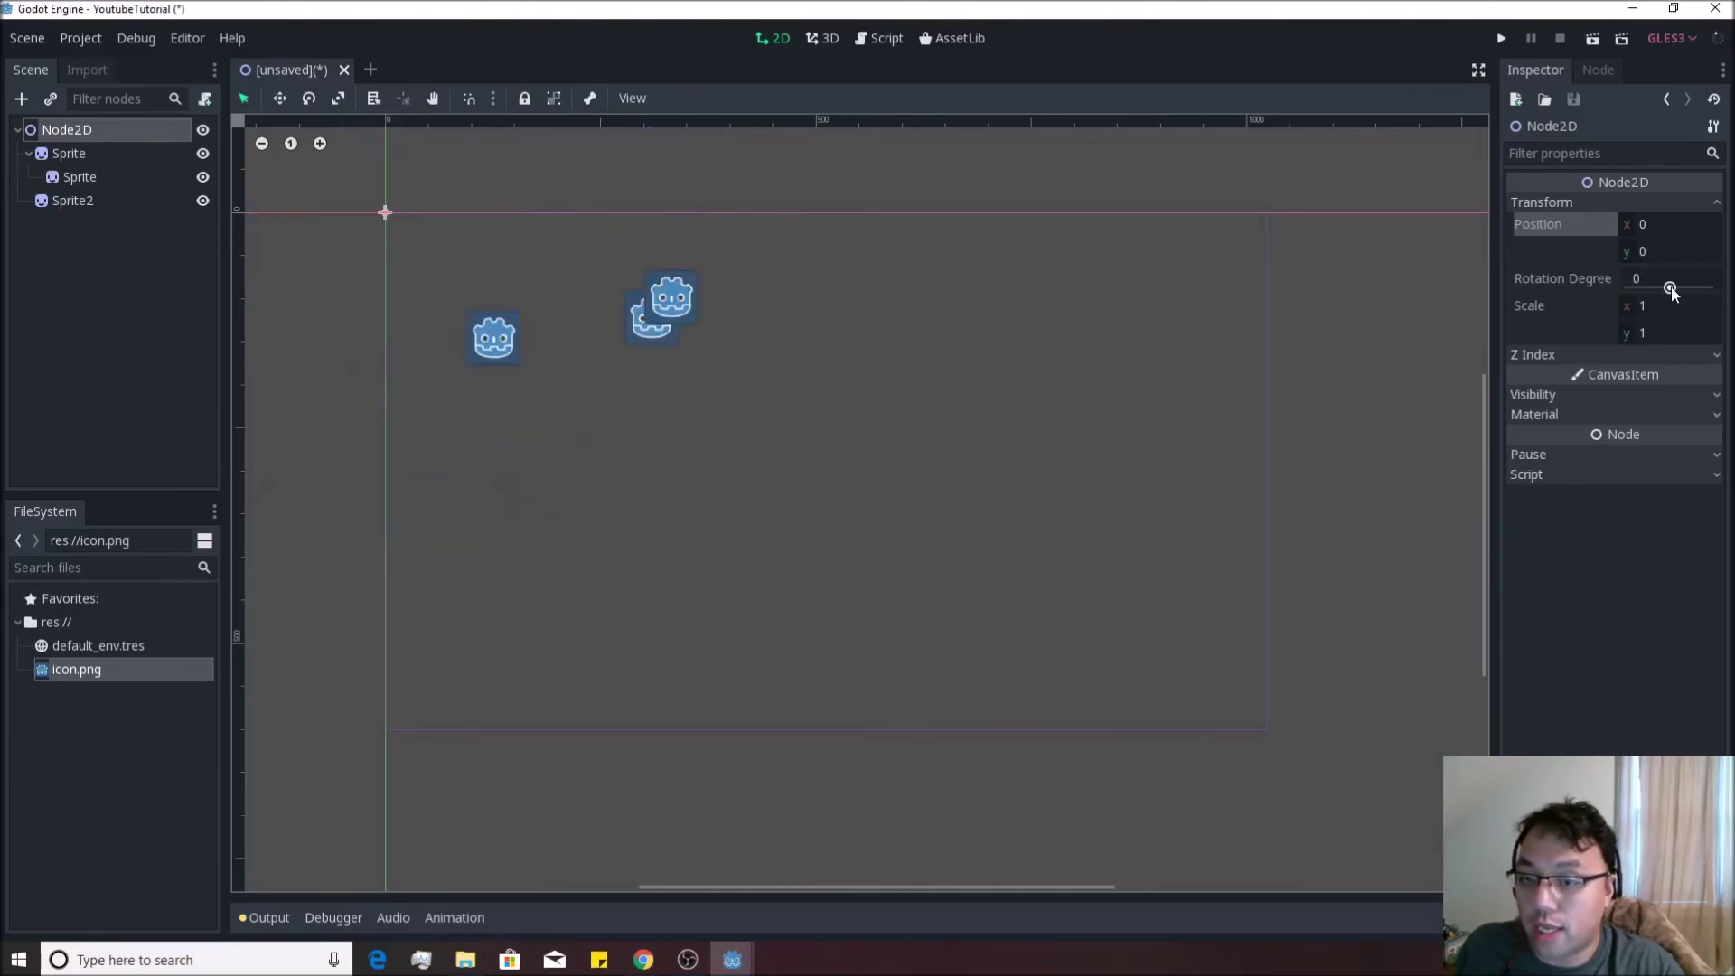
Rotate the parent Sprite by about 43.6 degrees through its transform properties and reset the rotation to its default
{"action": "left_click", "coordinate": [74, 155]}
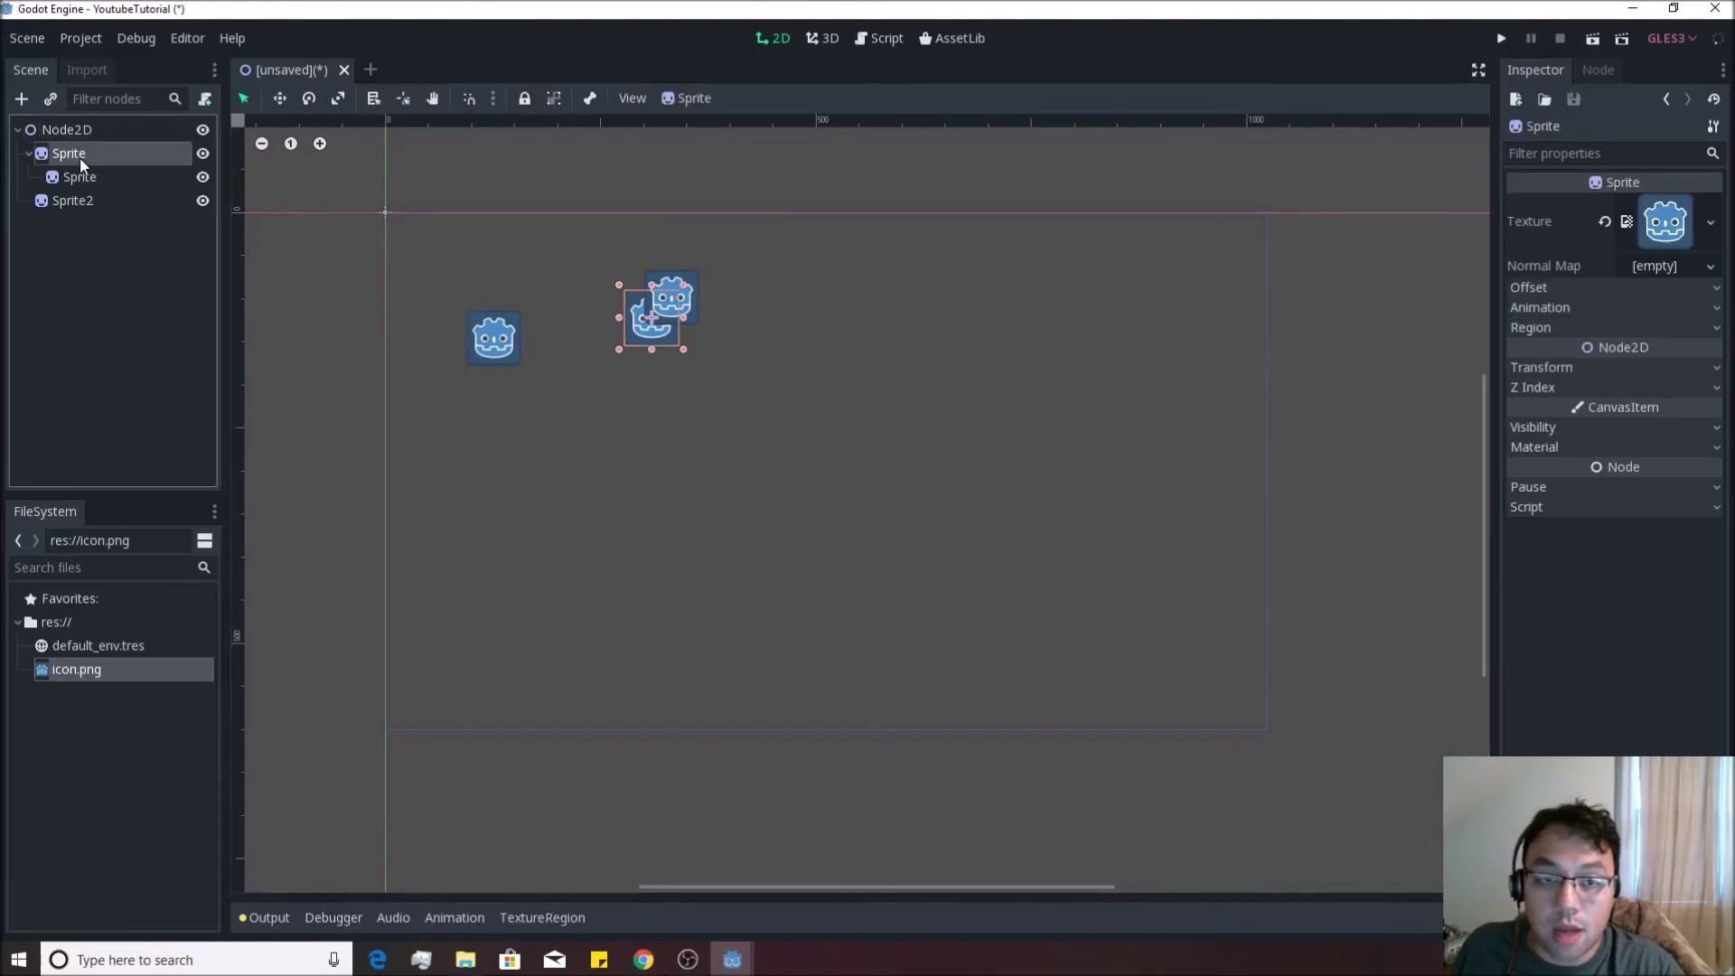
{"action": "left_click", "coordinate": [1554, 367]}
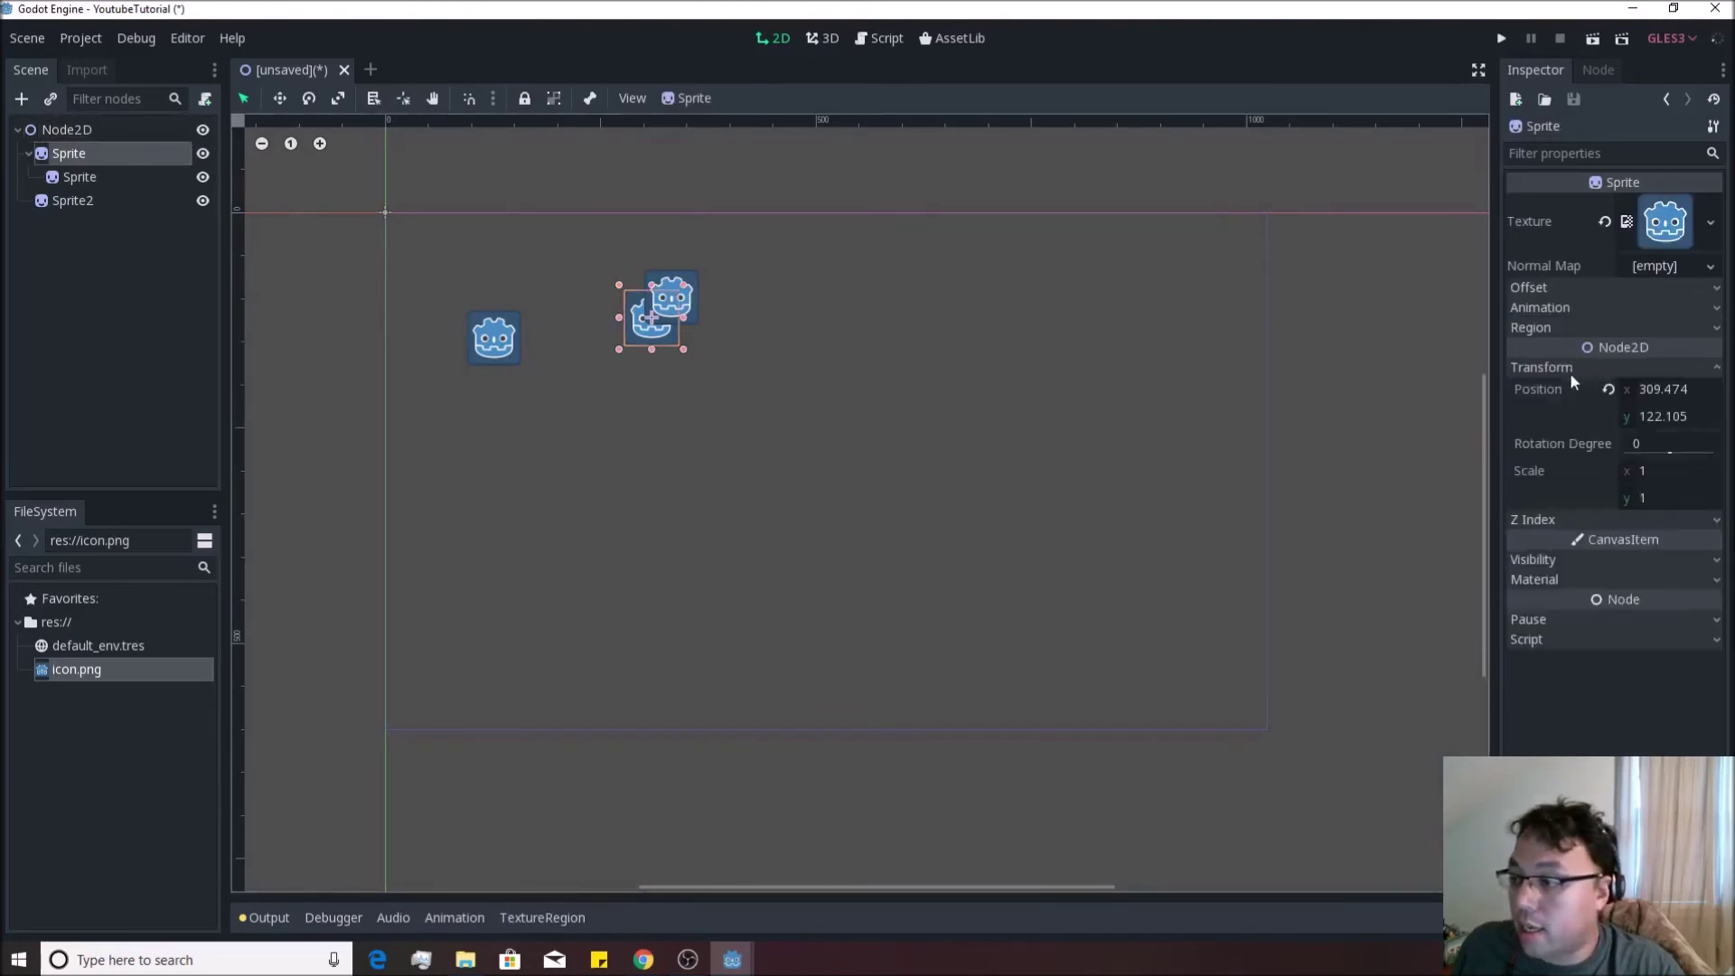
{"action": "mouse_move", "coordinate": [1649, 449]}
{"action": "left_mouse_down"}
{"action": "mouse_move", "coordinate": [1705, 459]}
{"action": "mouse_move", "coordinate": [1650, 457]}
{"action": "left_mouse_up"}
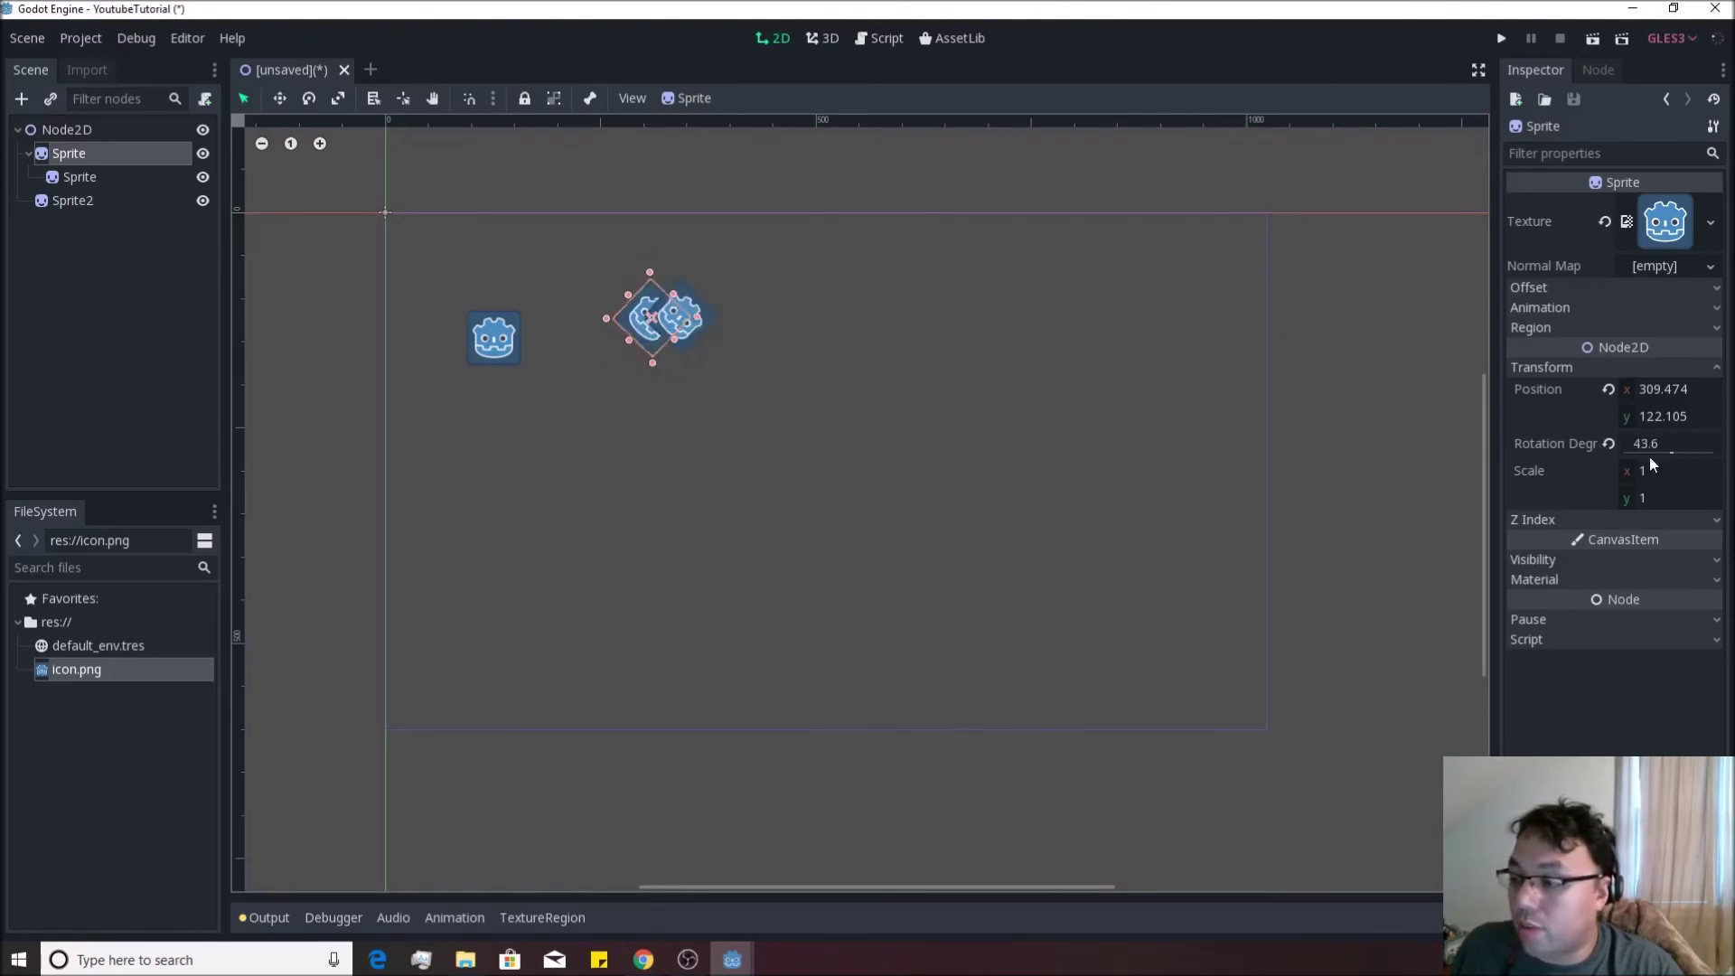
{"action": "left_click", "coordinate": [1609, 444]}
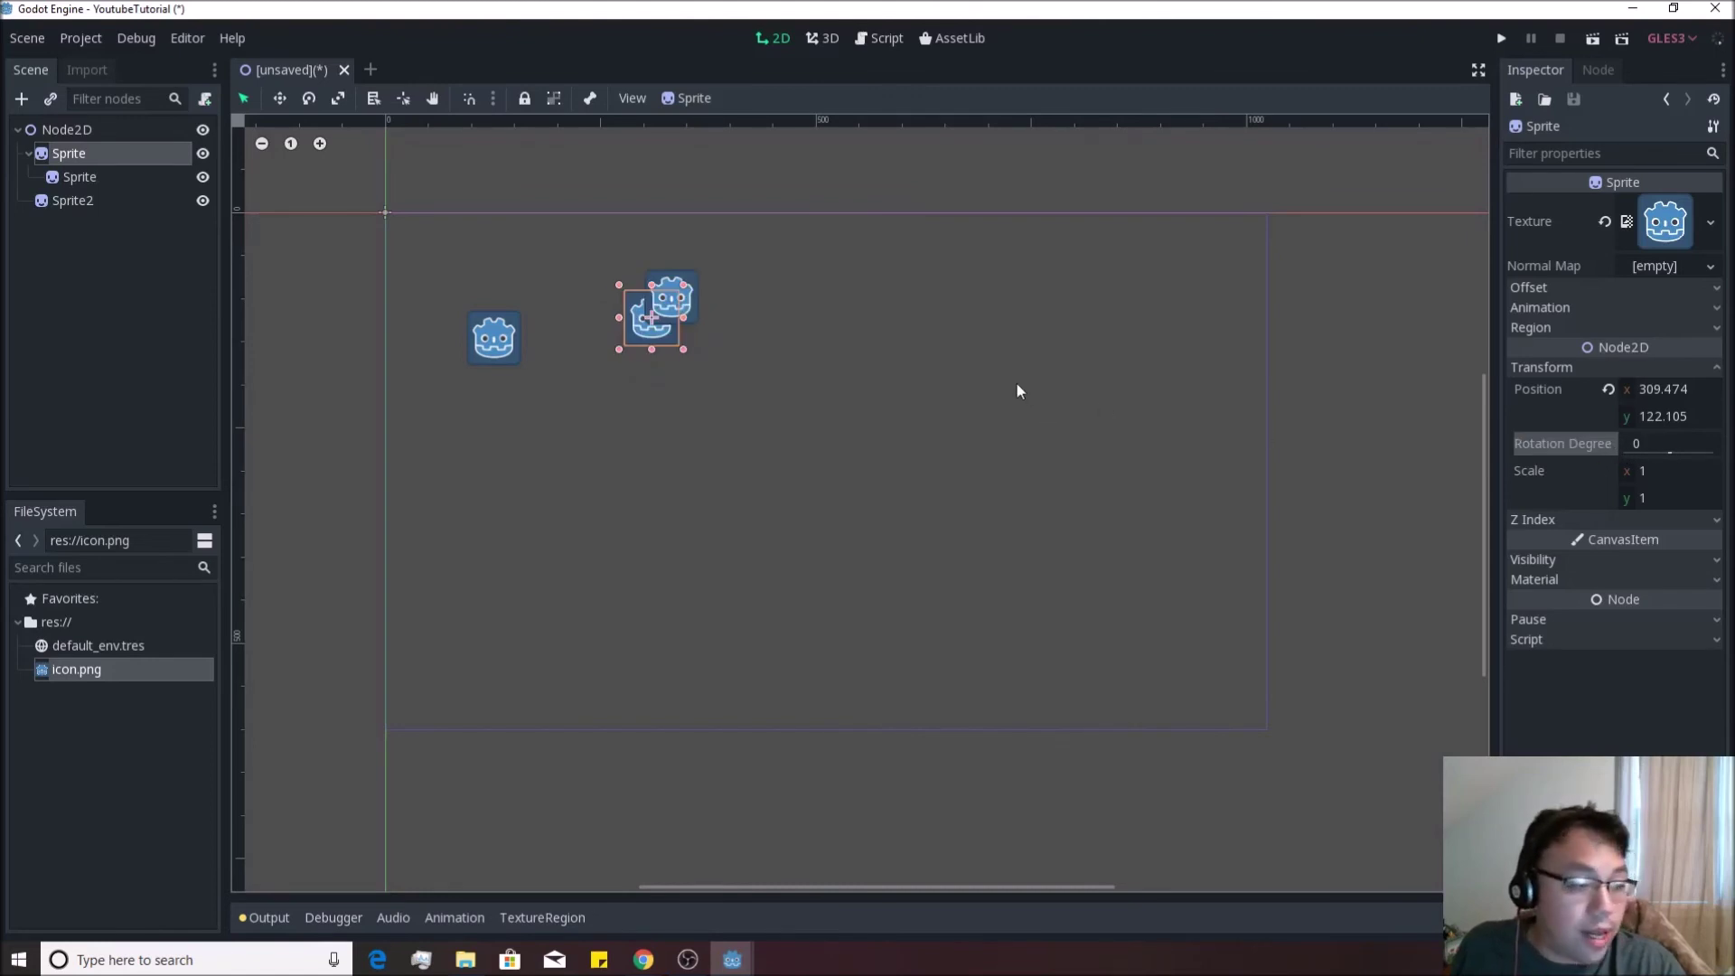